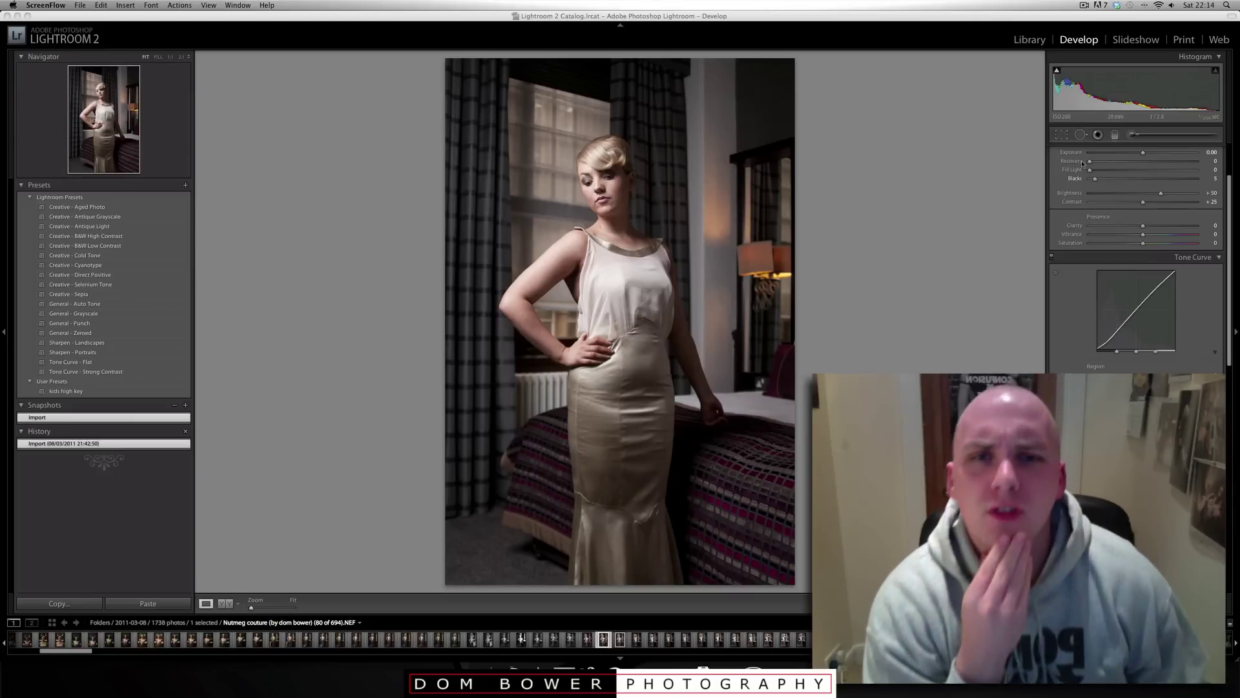
Activate Lightroom and collapse the top module picker to enlarge the Develop workspace
click(626, 29)
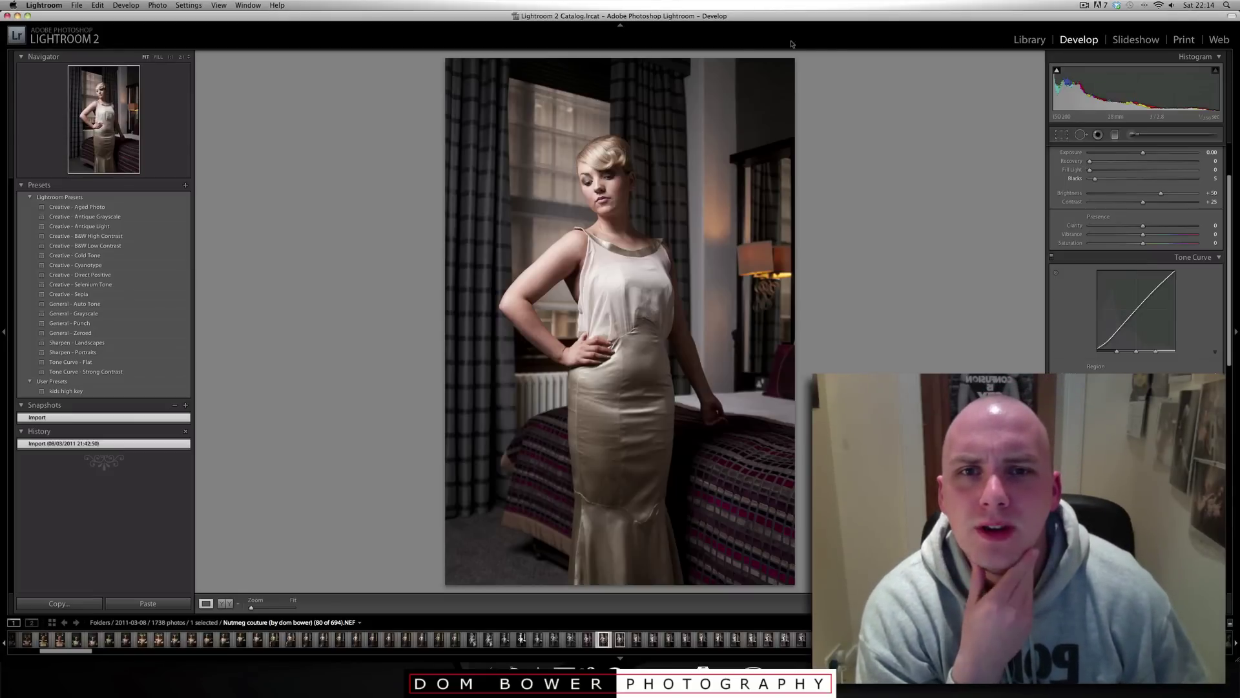
click(620, 25)
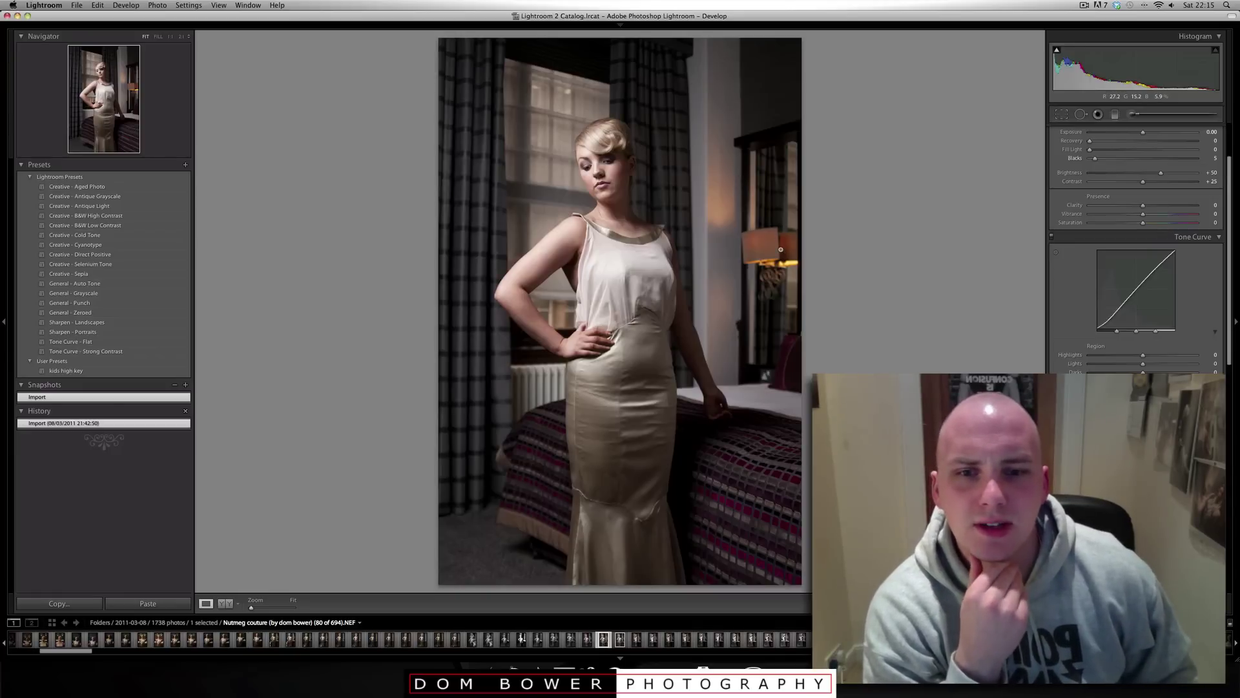
Select the NEF thumbnail and add the JPG version of the portrait to the selection
key(Right)
key(Right)
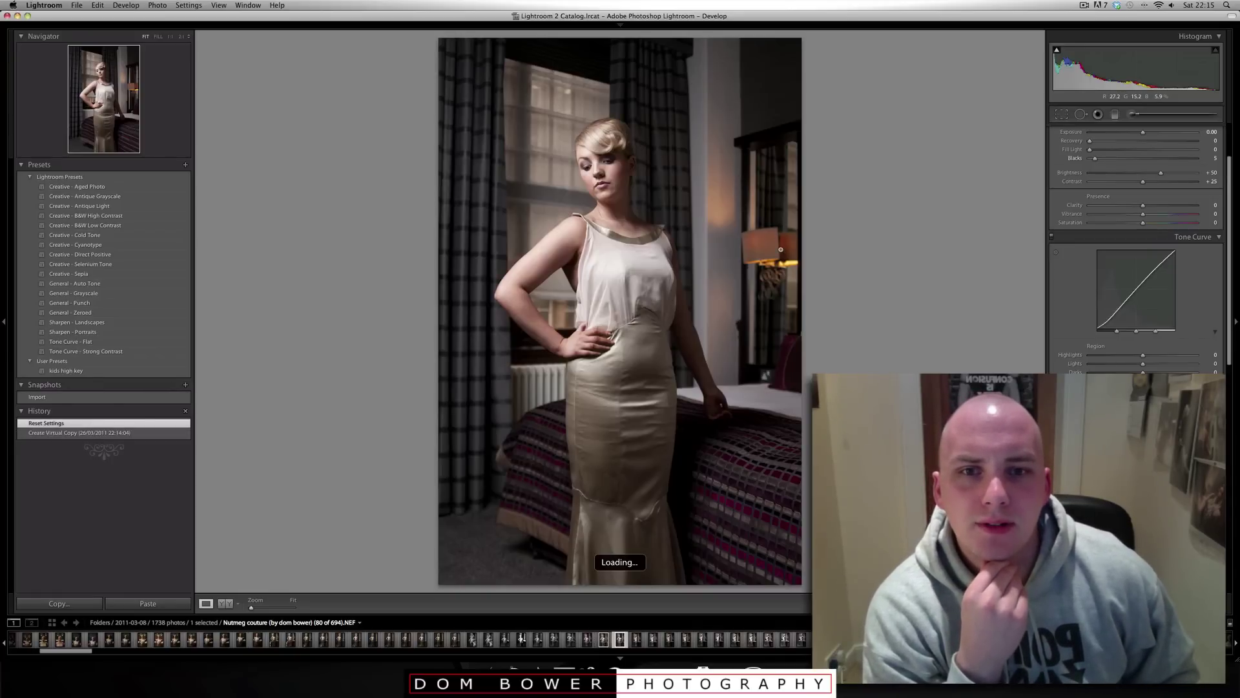
key(Left)
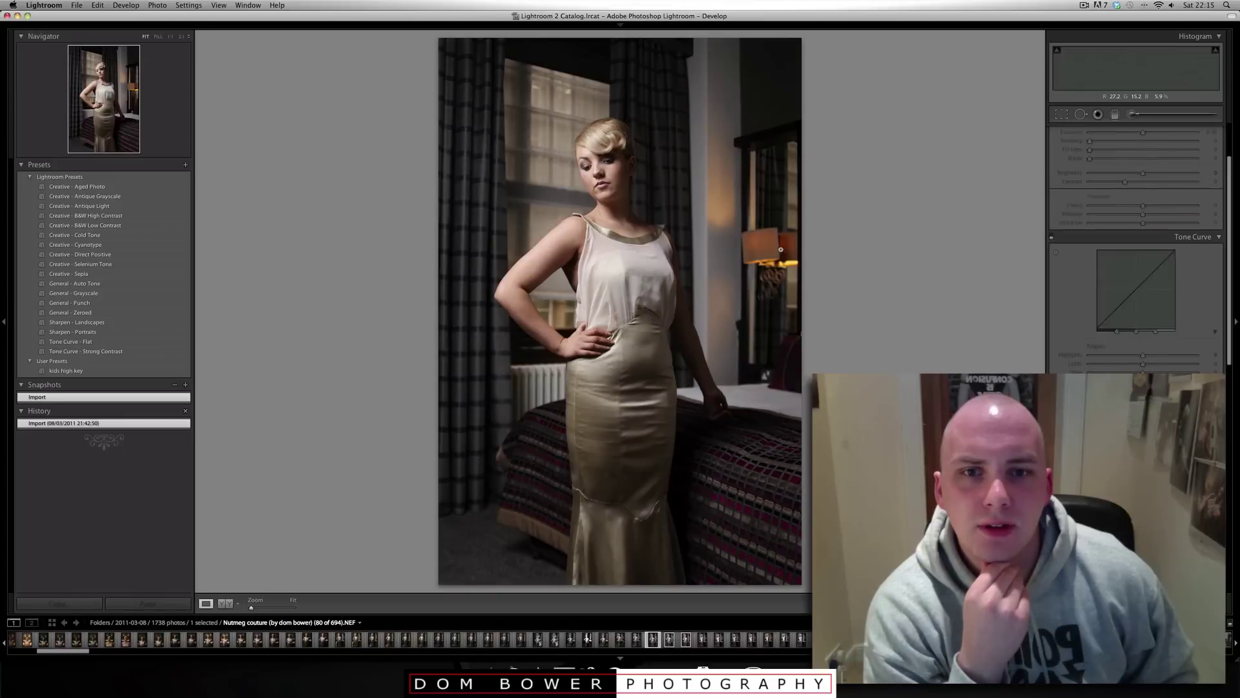
click(603, 639)
key(shift+Left)
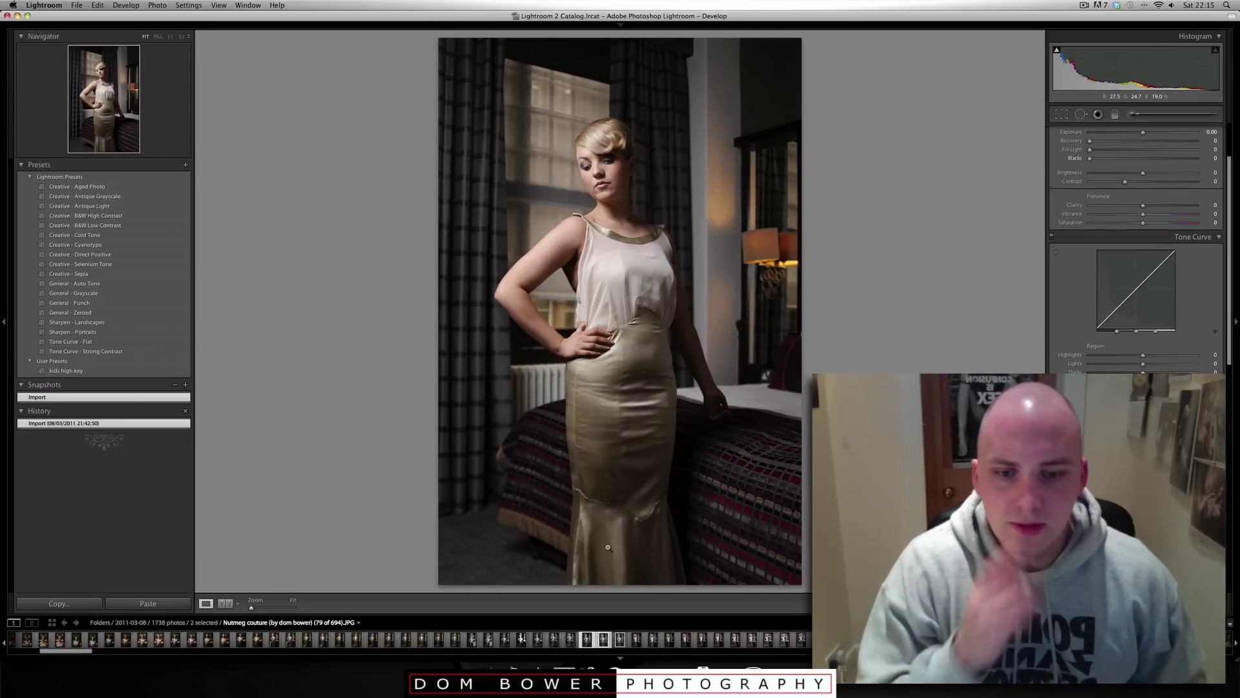
Flip back and forth between the selected JPG and NEF versions
key(Right)
key(Left)
key(Right)
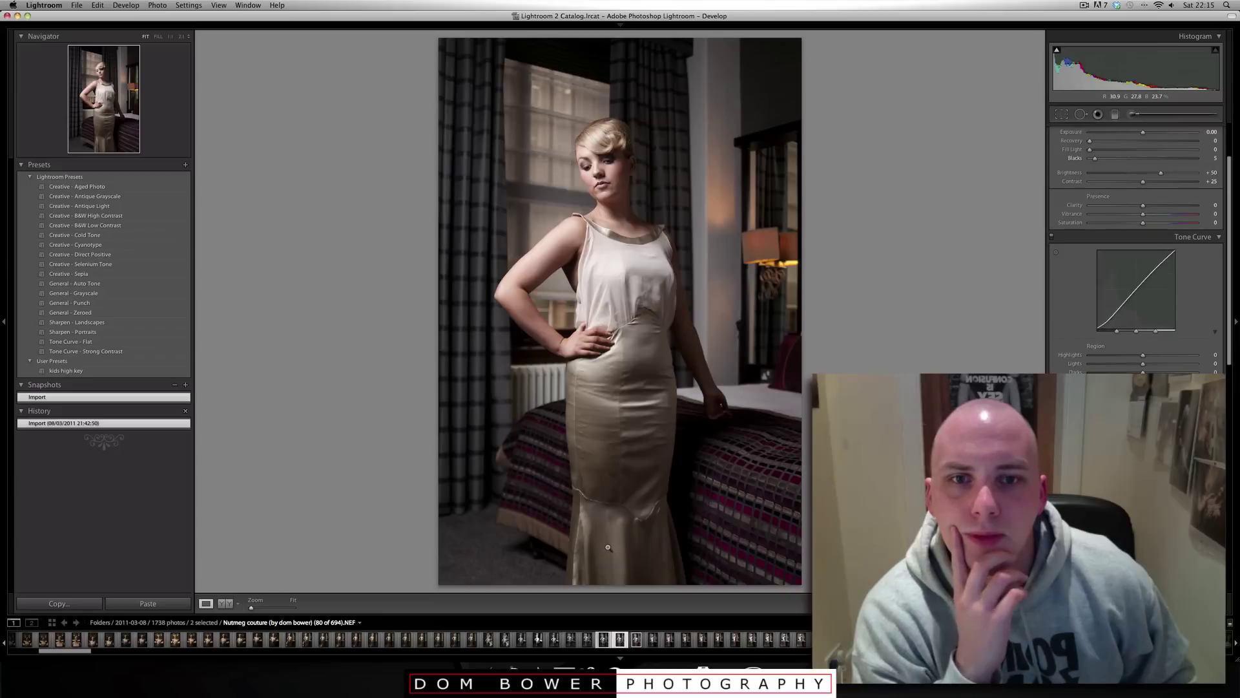
key(Left)
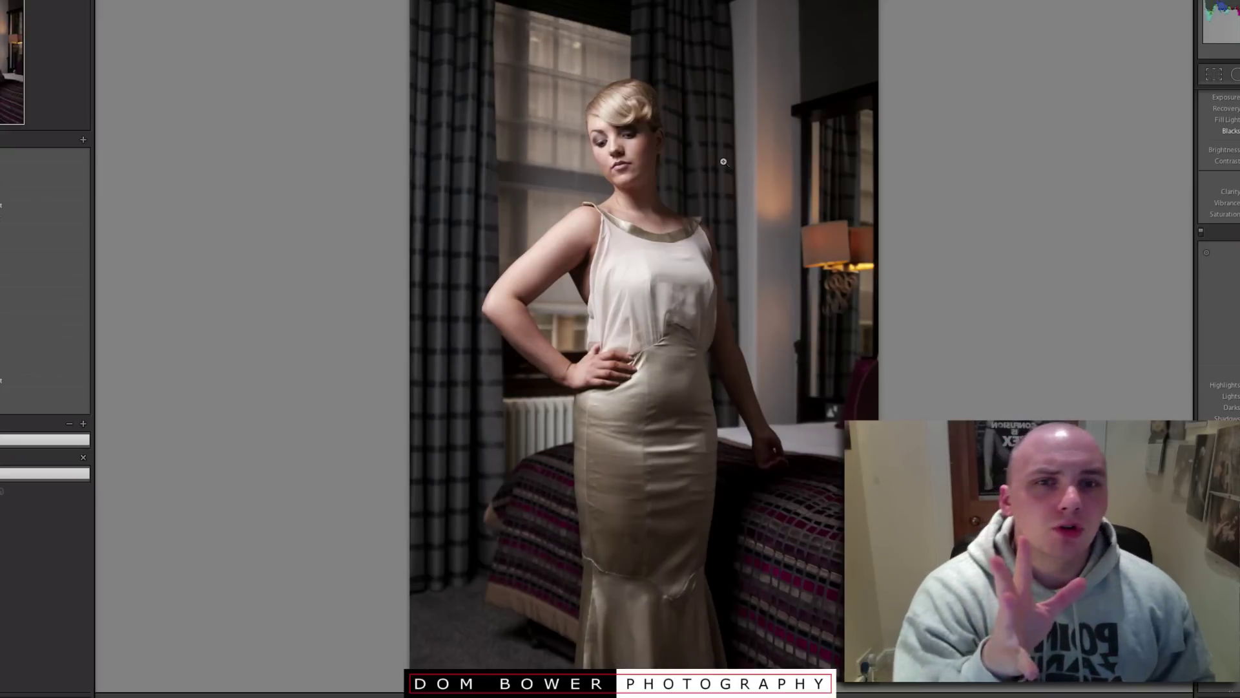
Zoom the portrait to 1:1 and pan to the model's face and neckline
click(815, 65)
key(Right)
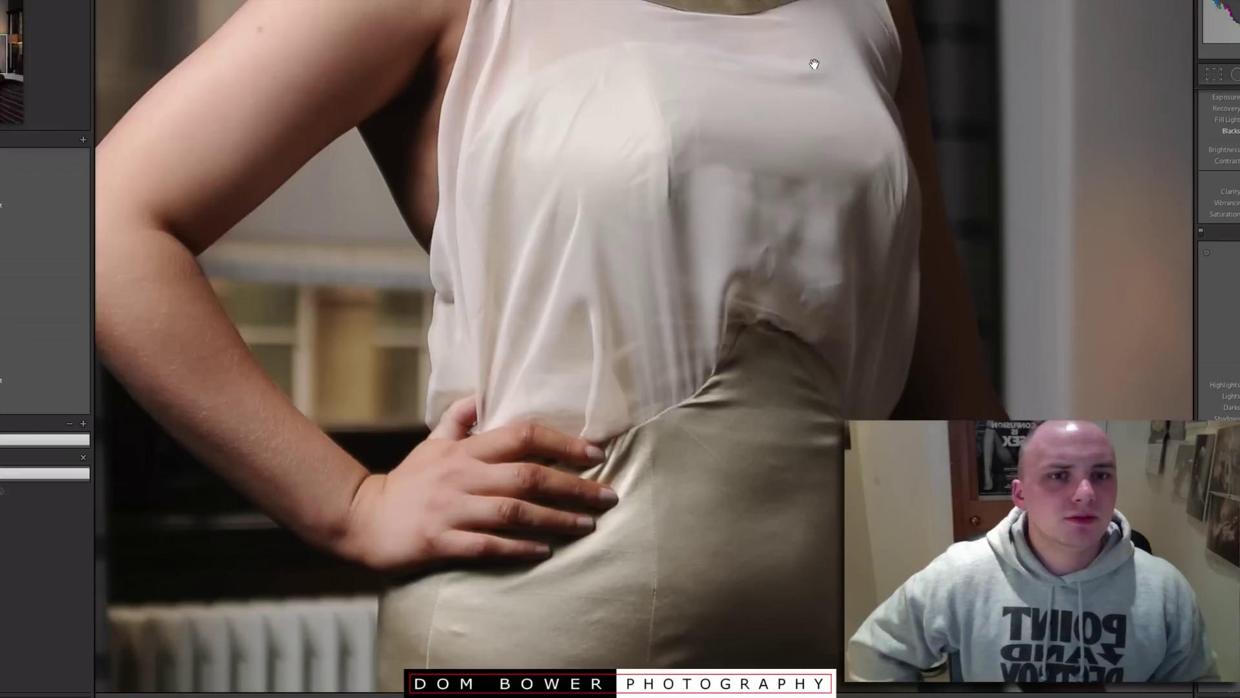
click(814, 64)
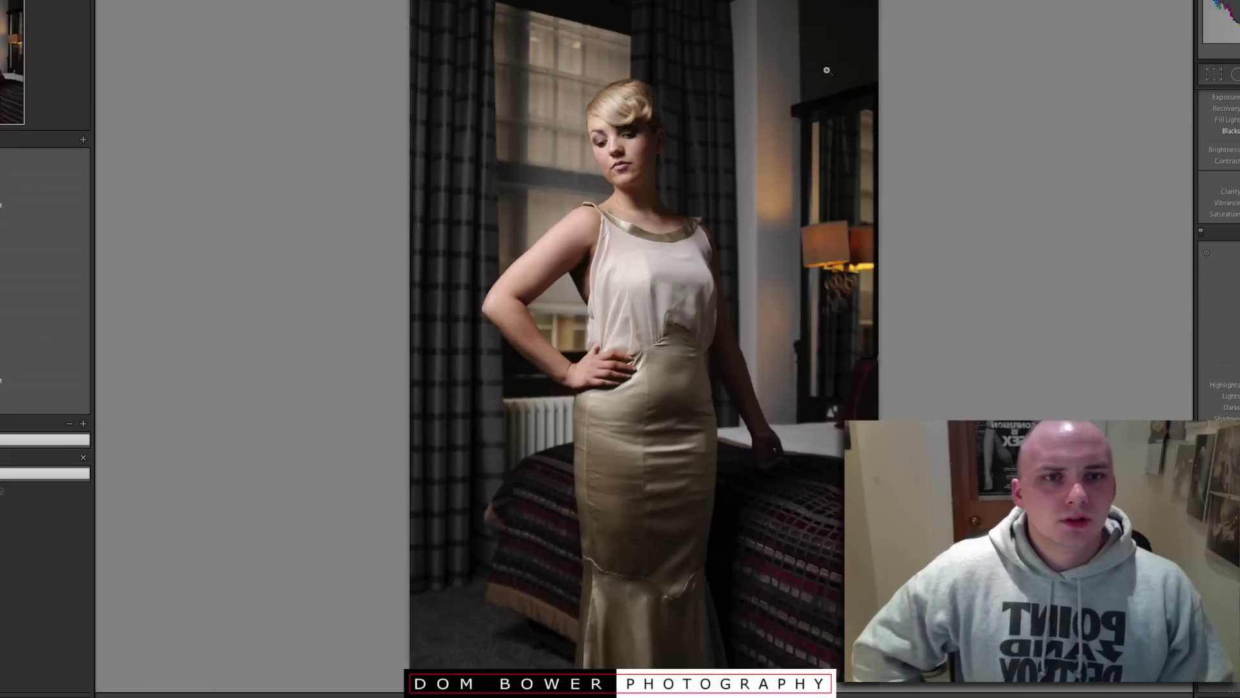
click(798, 99)
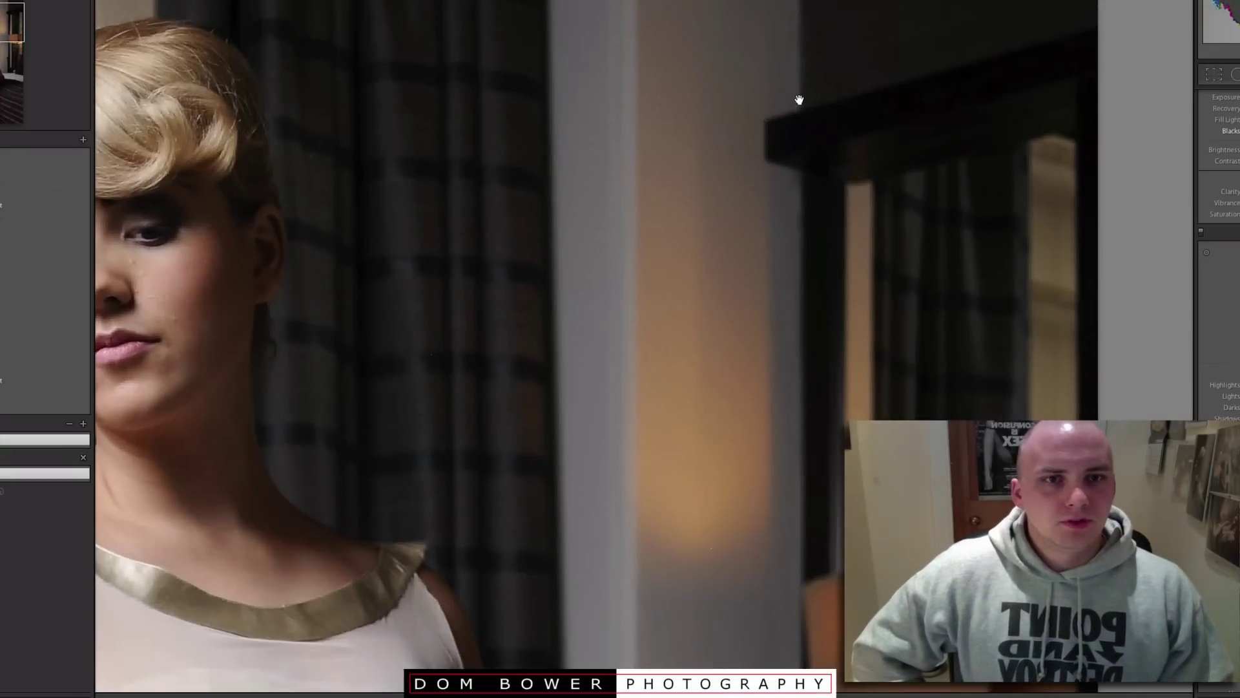
key(Right)
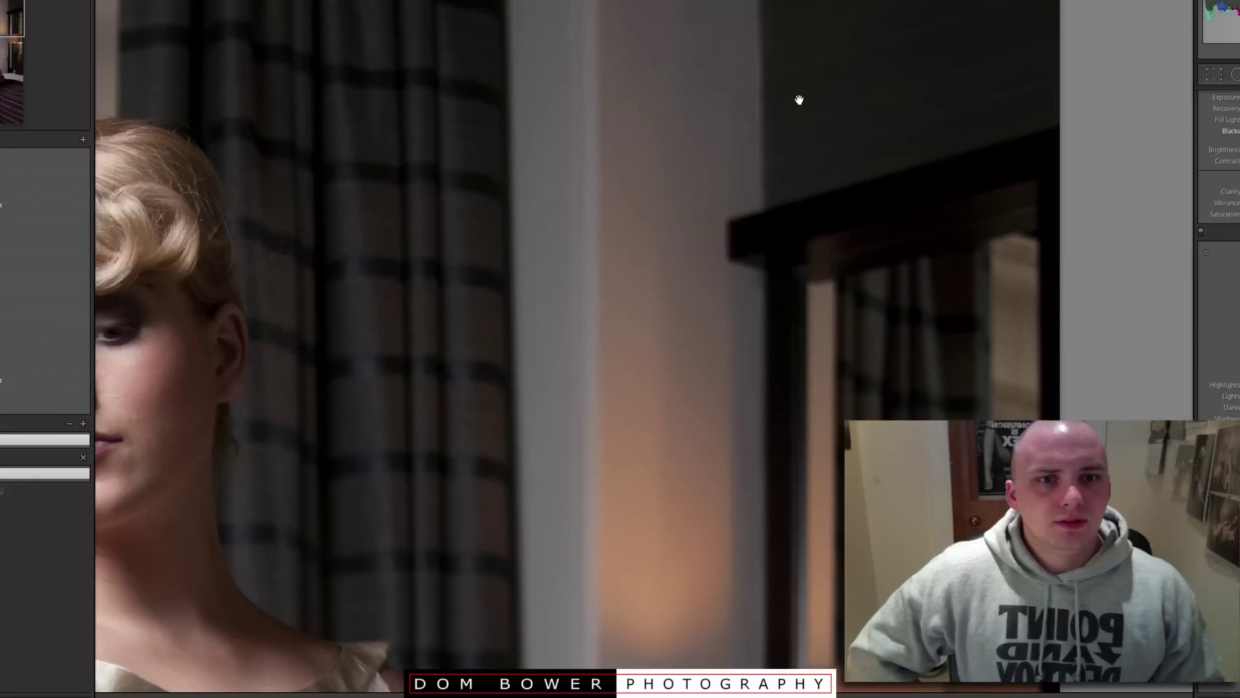
drag(758, 185, 786, 132)
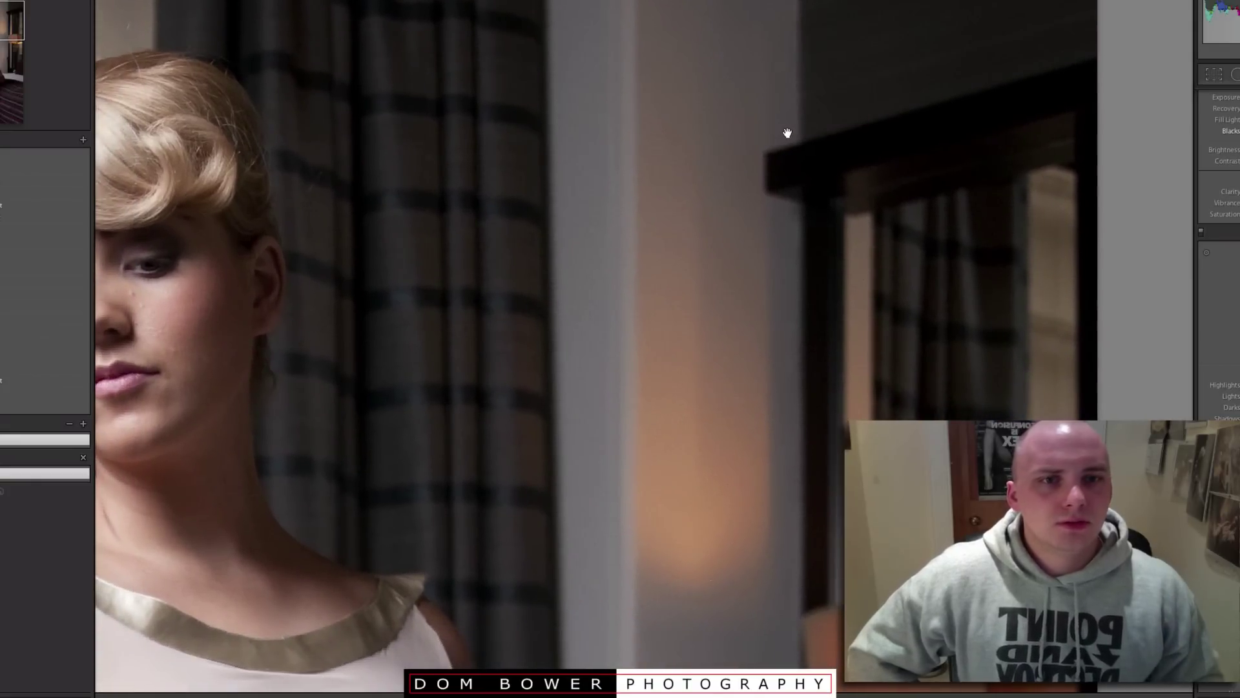
Toggle repeatedly between JPG and NEF at 1:1 to compare face detail, ending on the NEF
key(Right)
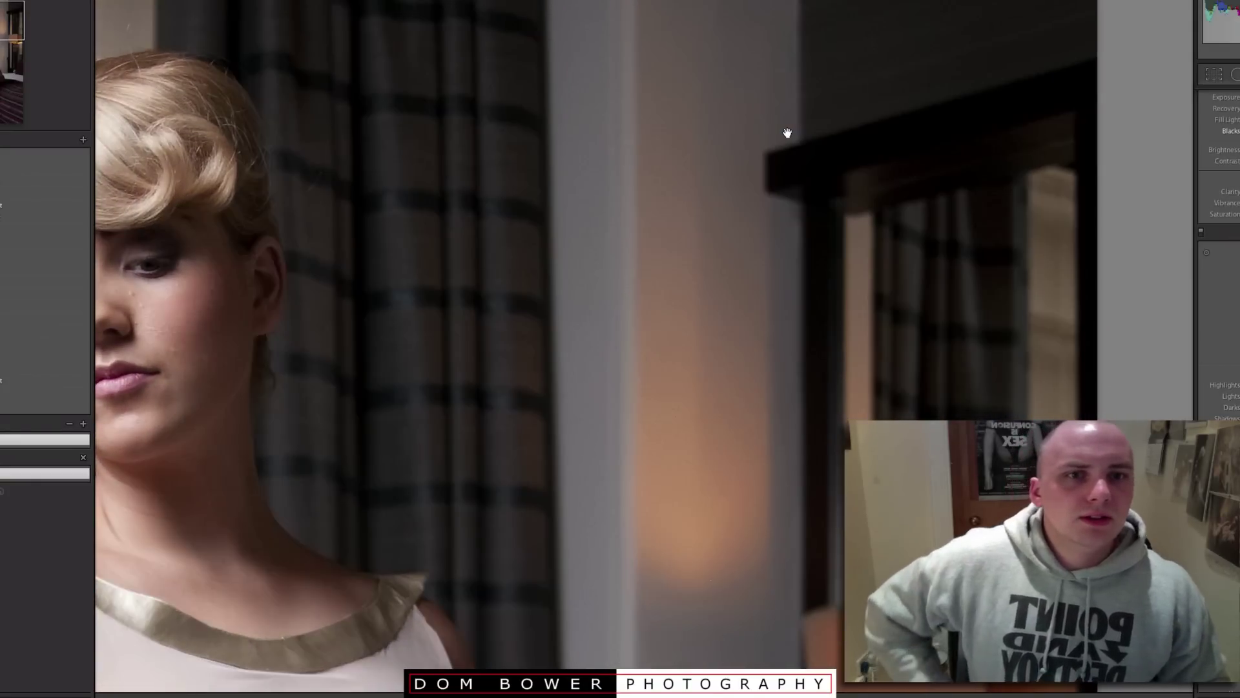
key(Right)
key(Right)
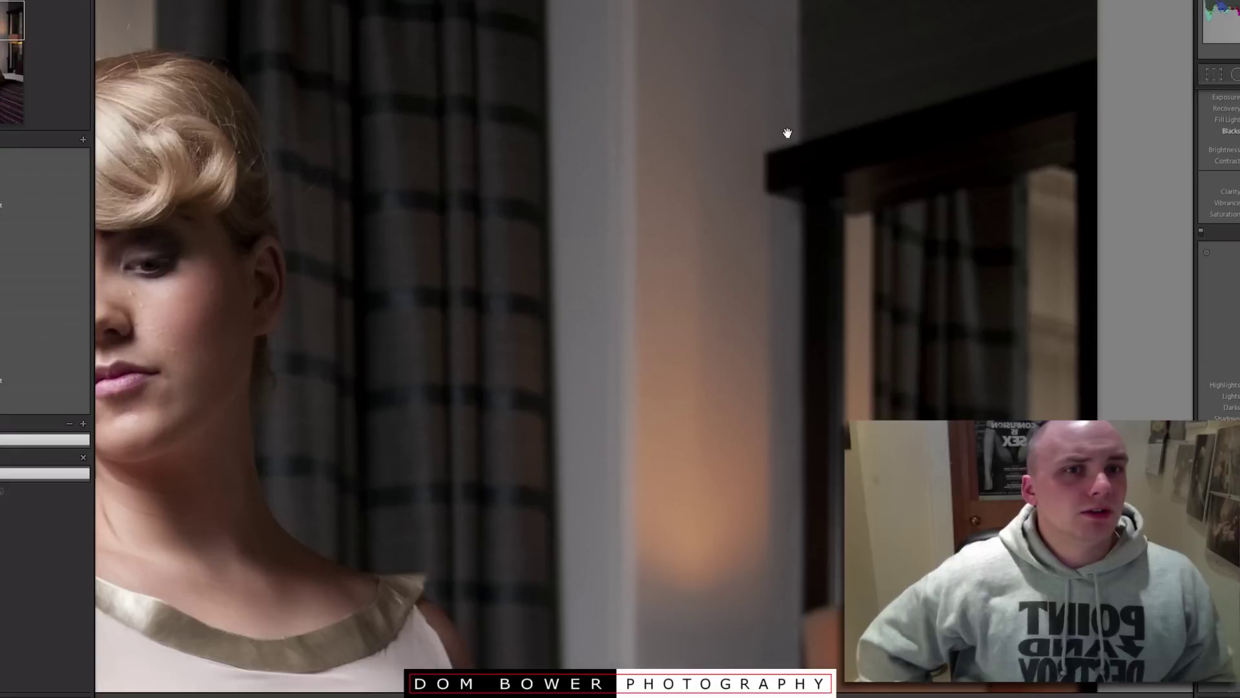
key(Right)
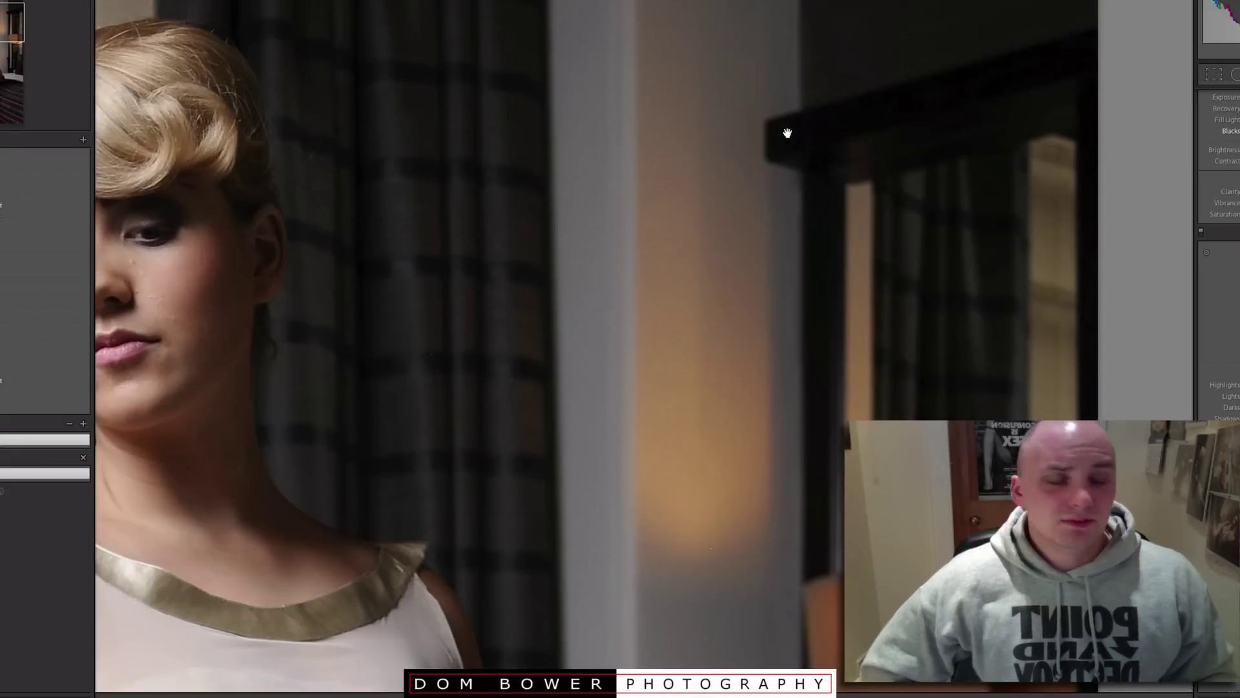
key(Right)
key(Right)
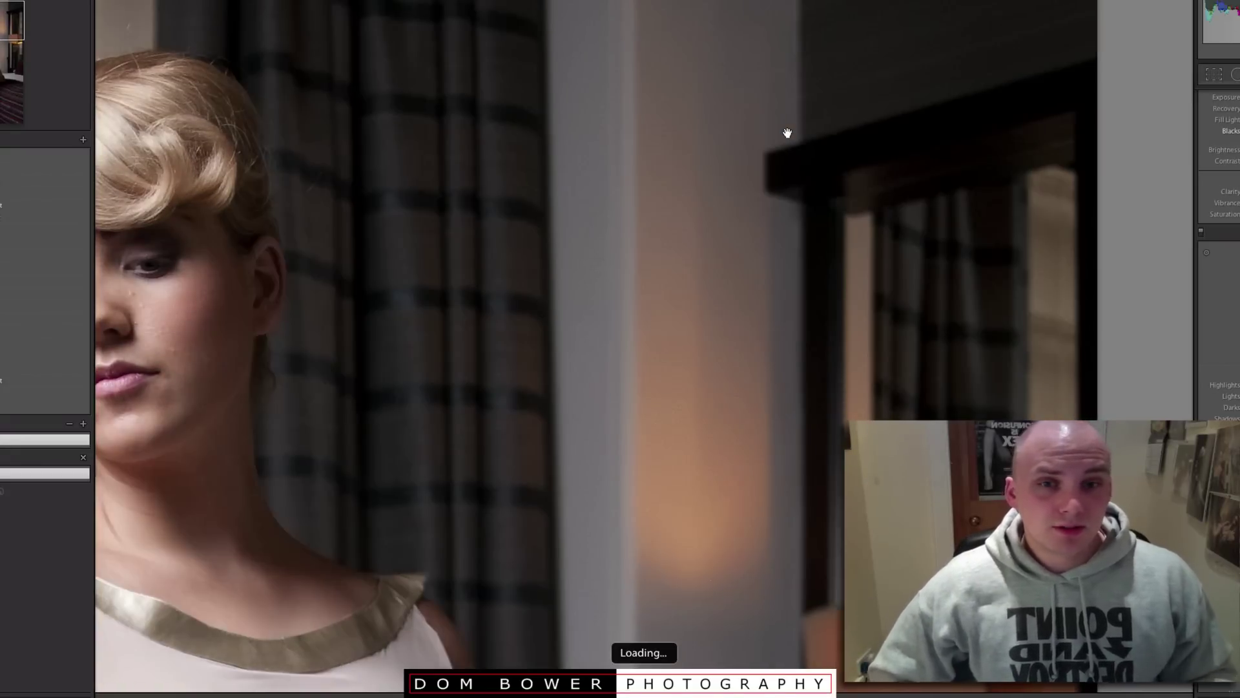
key(Right)
key(Right)
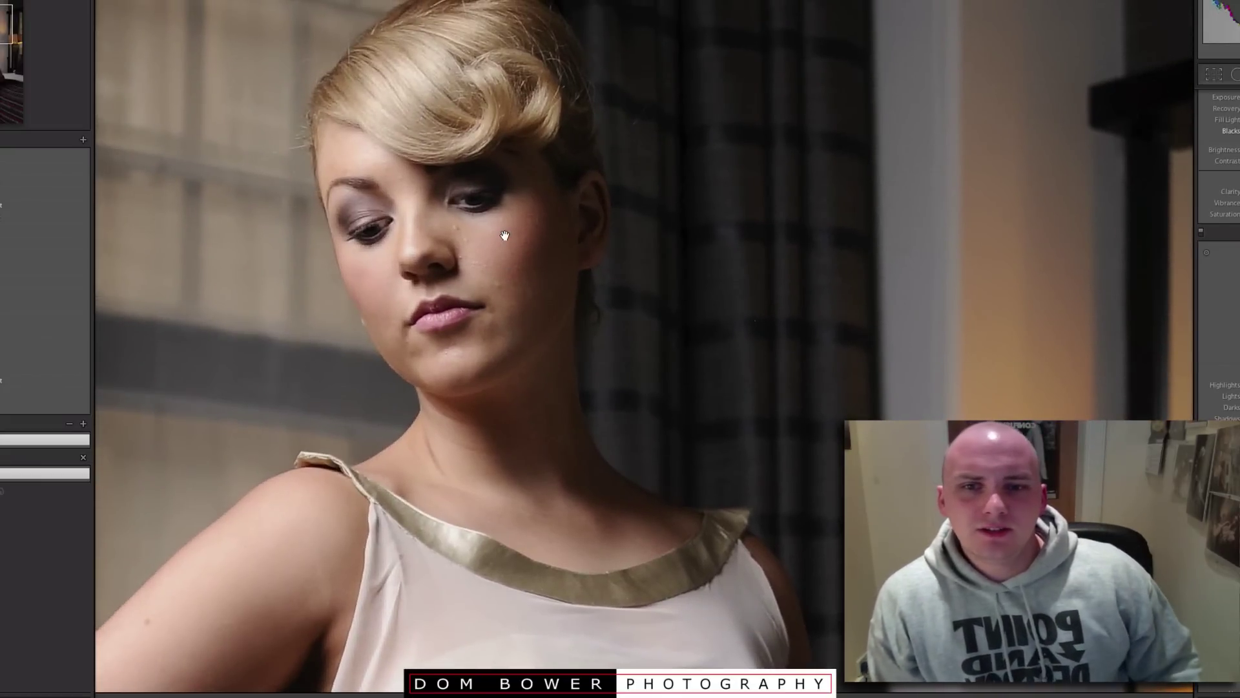
key(Right)
key(Left)
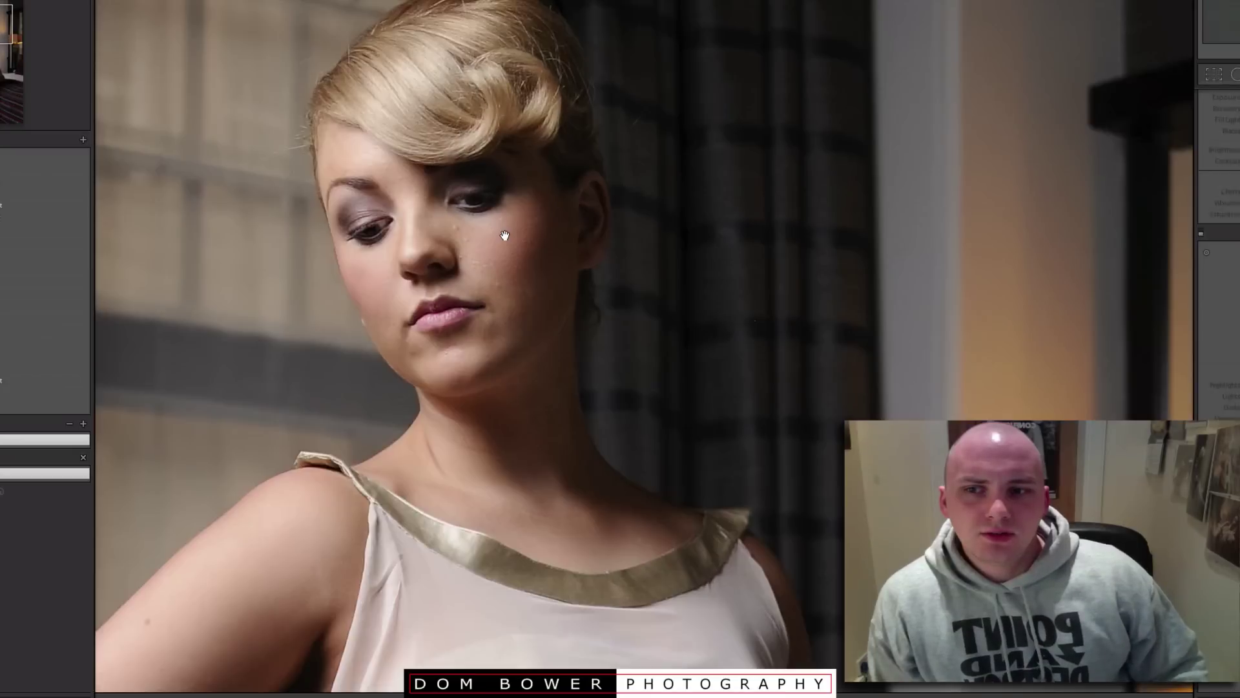
key(Right)
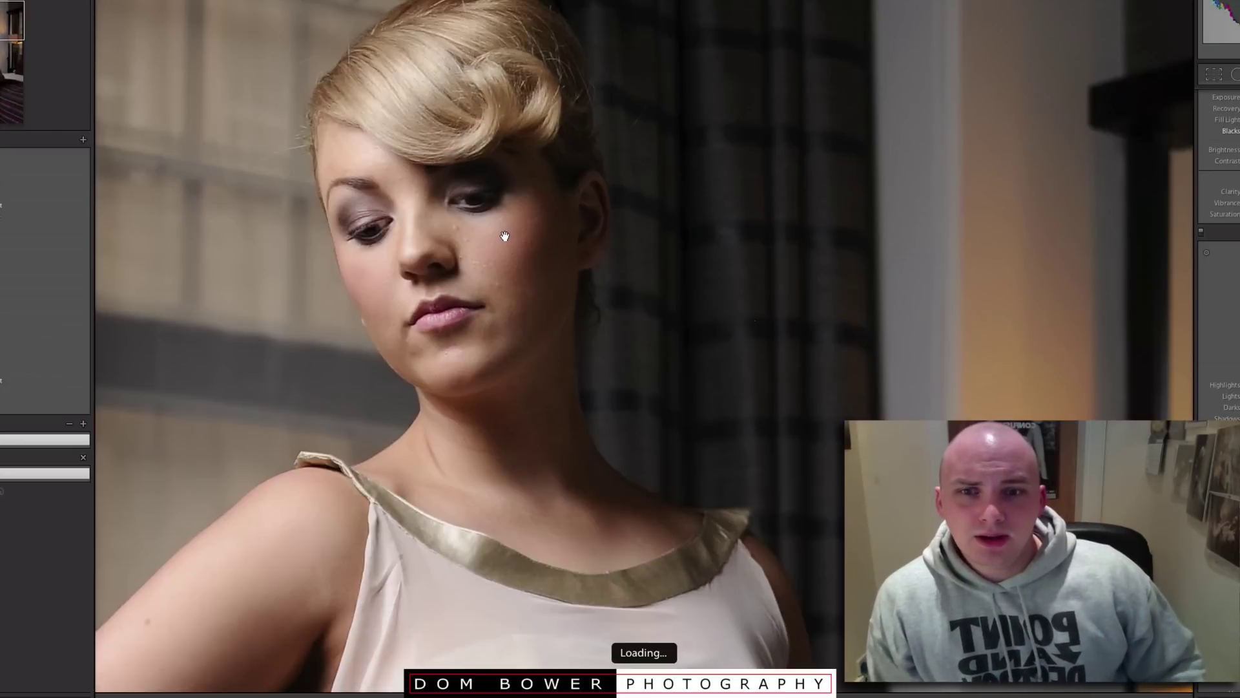
key(Right)
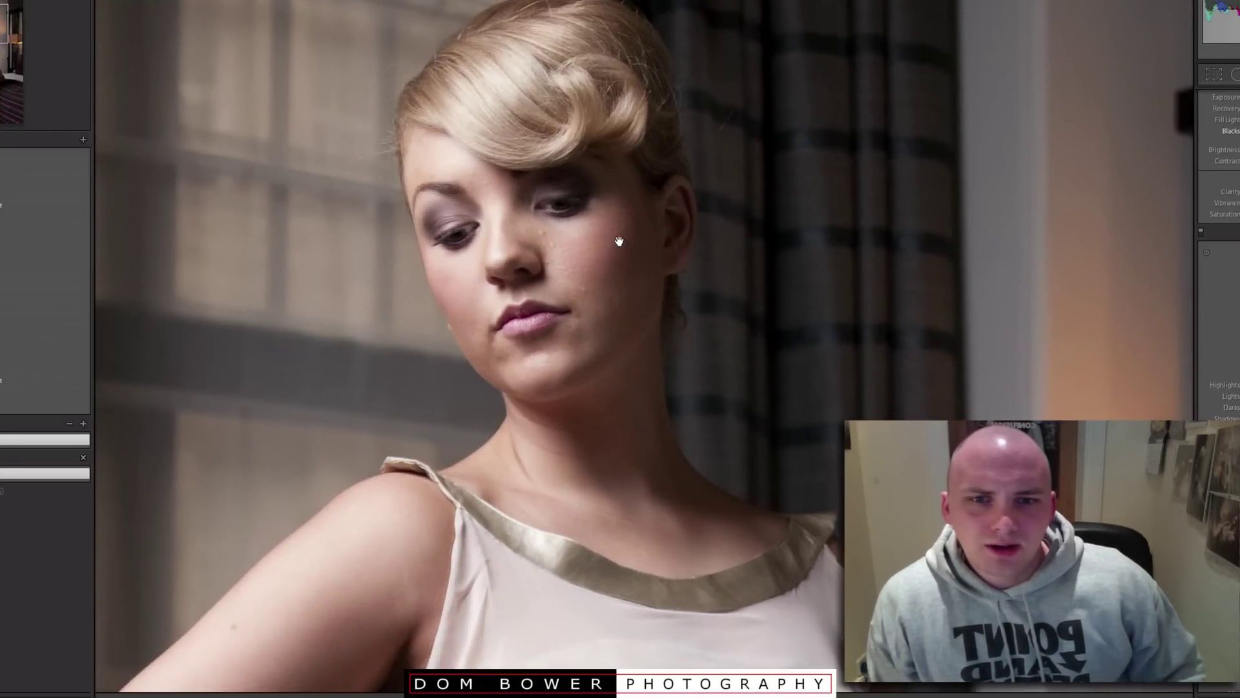
key(Right)
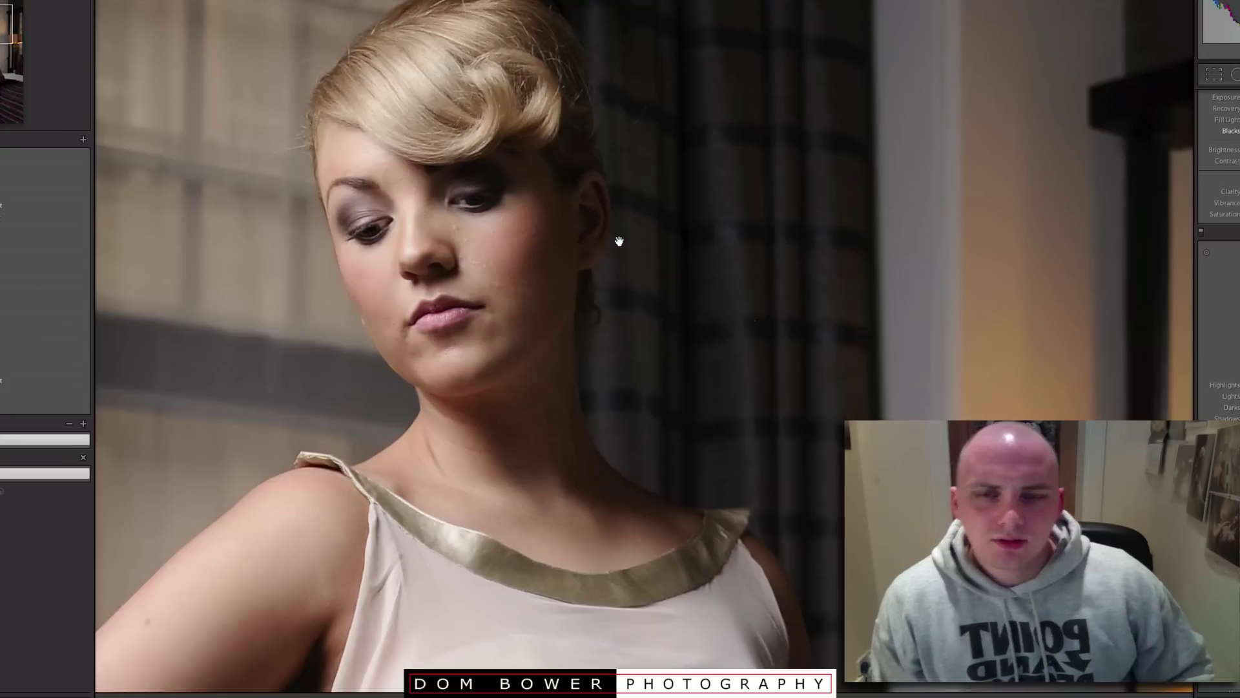
key(Right)
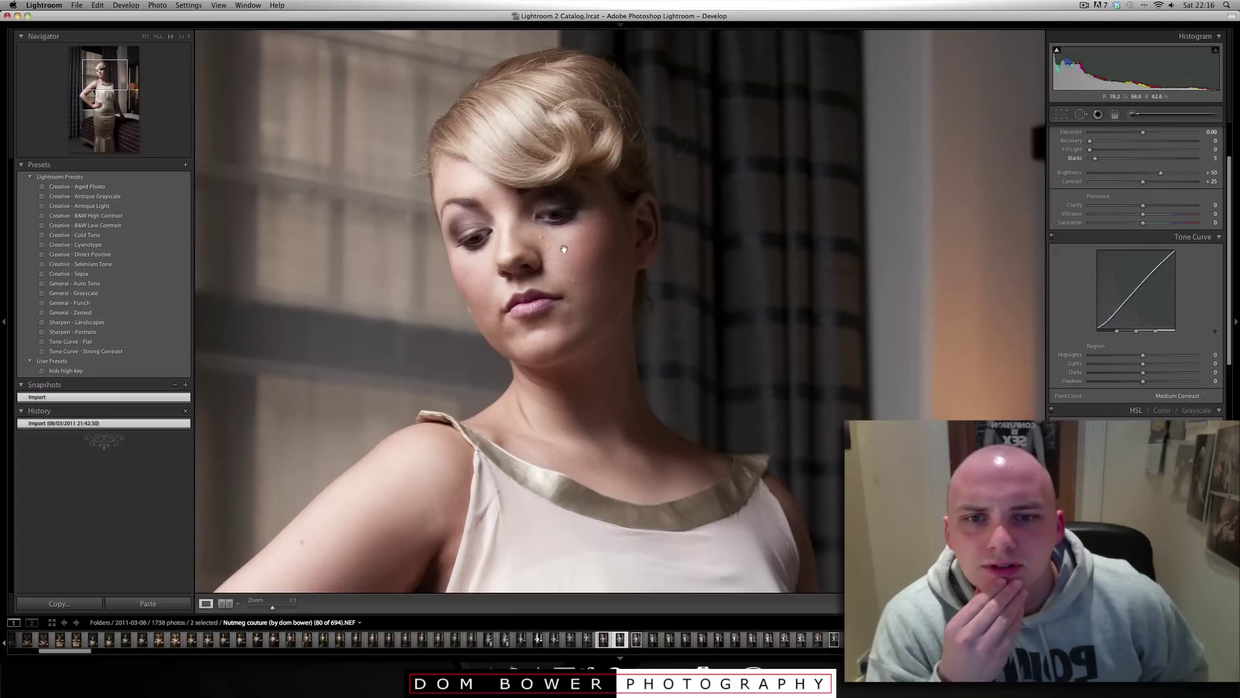
Reframe the 1:1 view on the eye and compare the JPG against the NEF
key(Left)
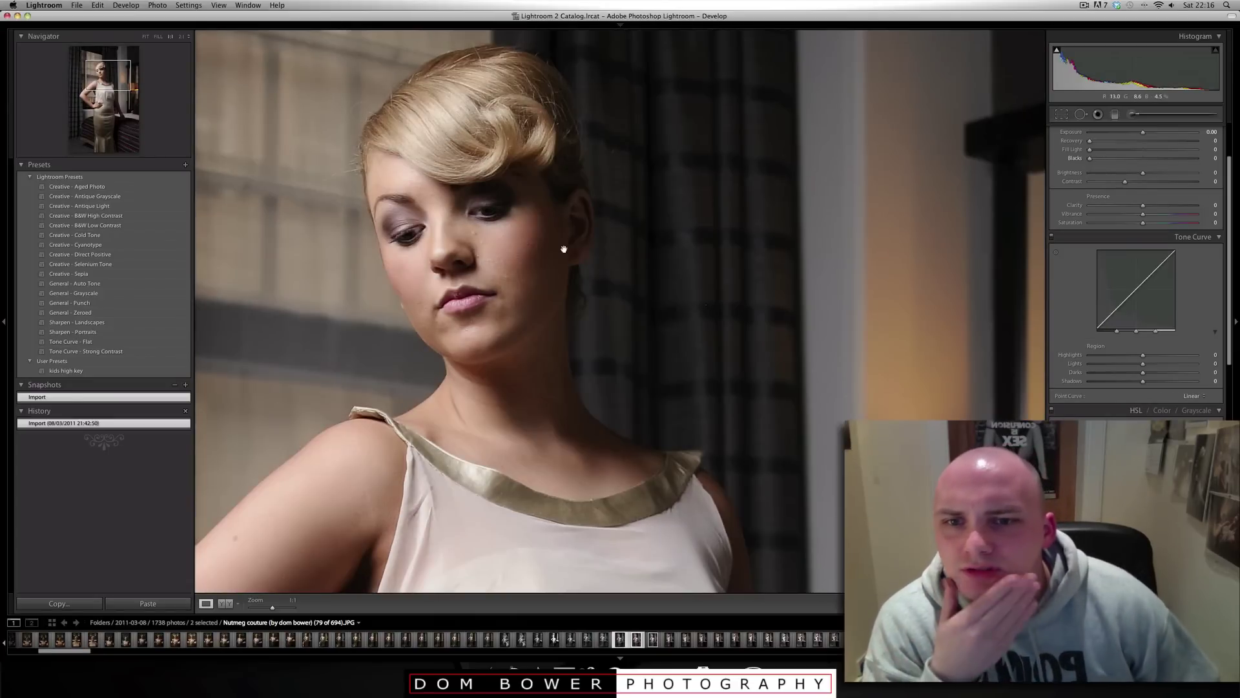
drag(498, 261, 534, 263)
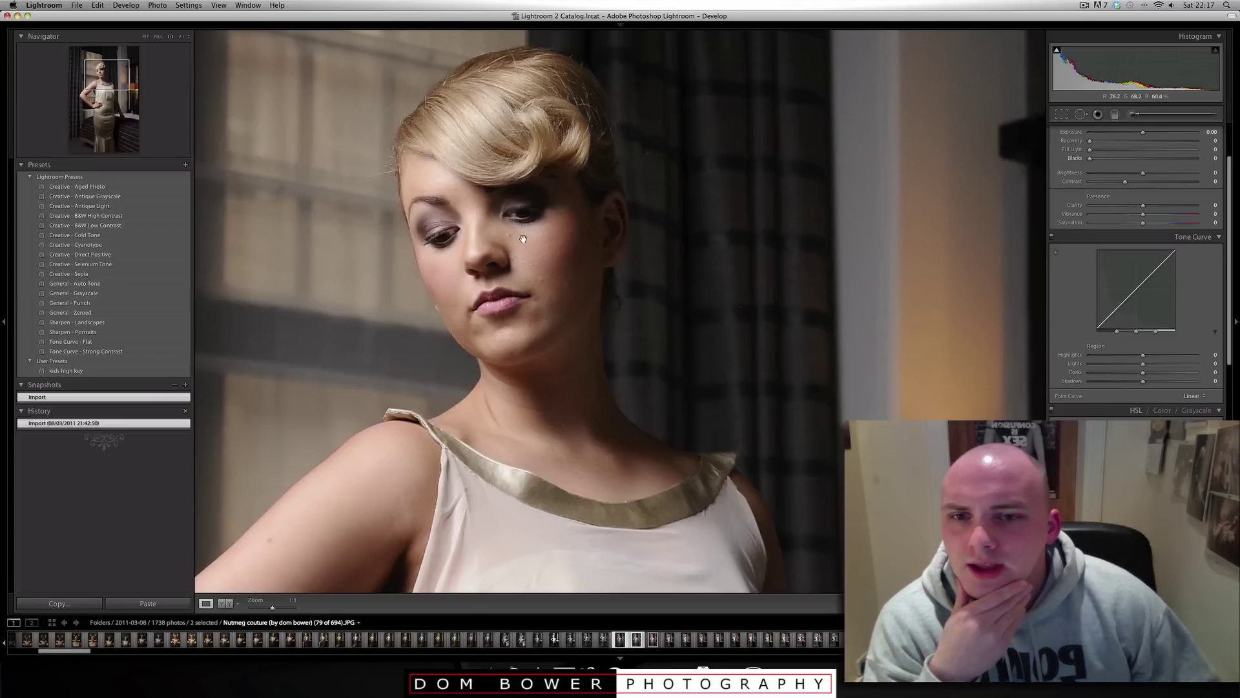
click(543, 249)
key(Right)
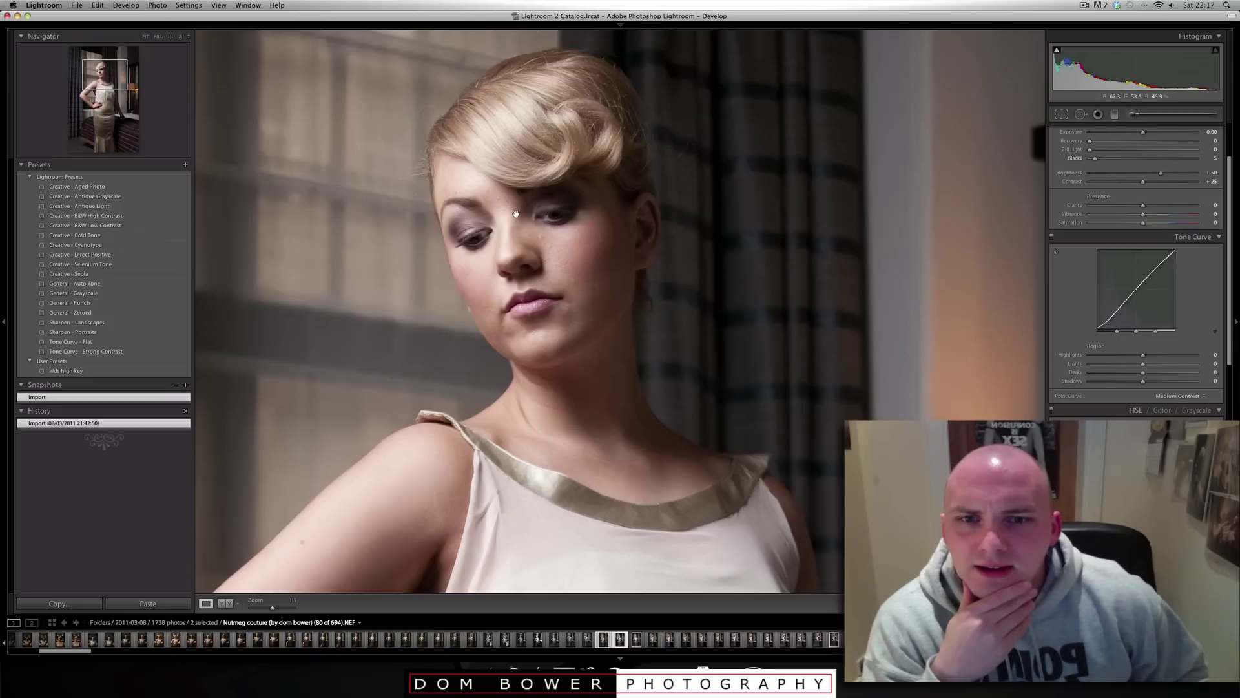
key(Left)
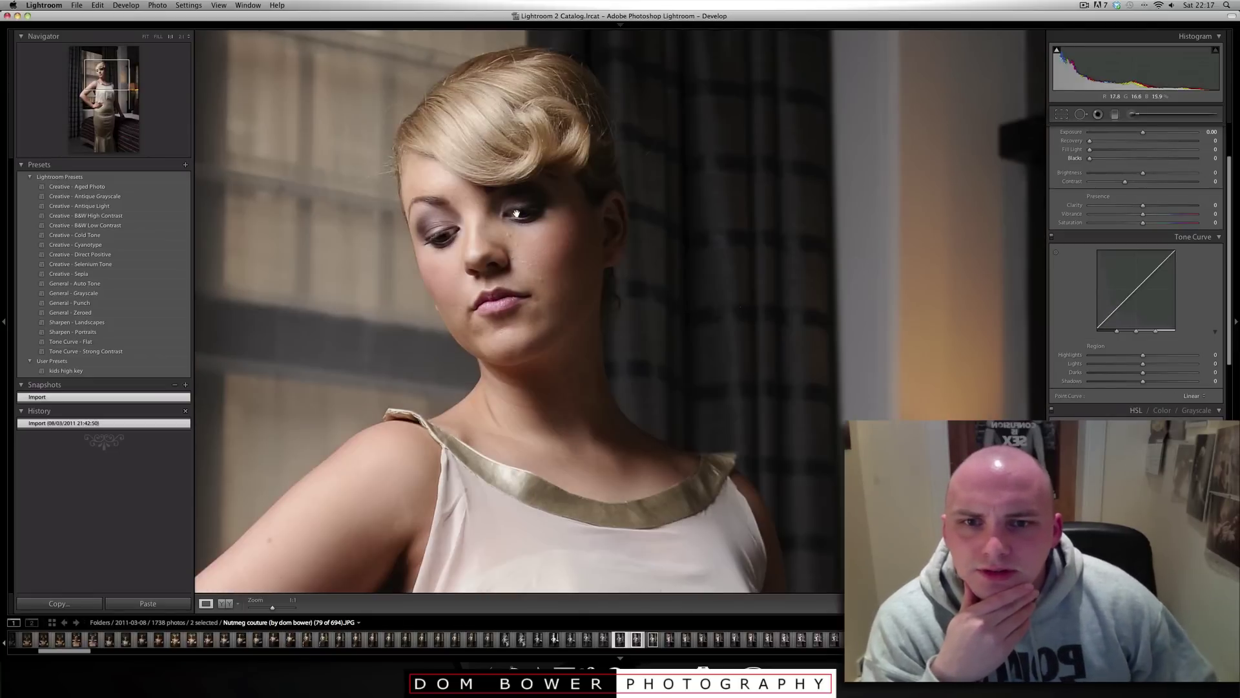
drag(517, 214, 533, 212)
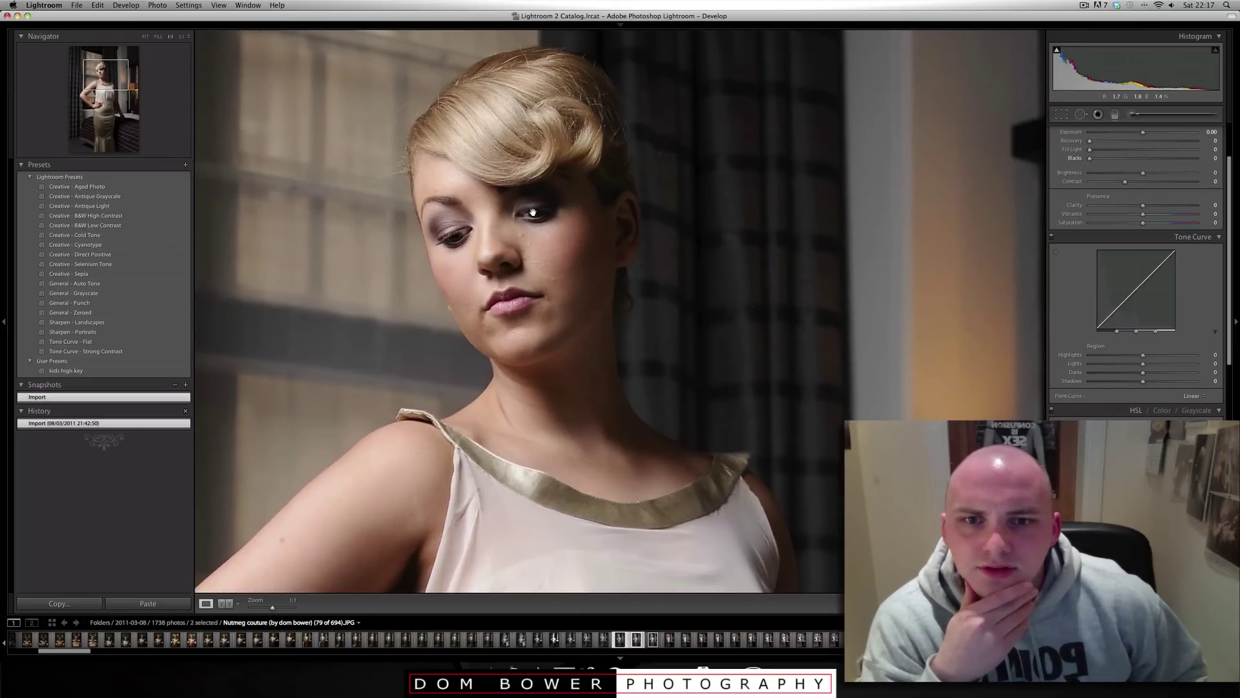
key(Right)
key(Left)
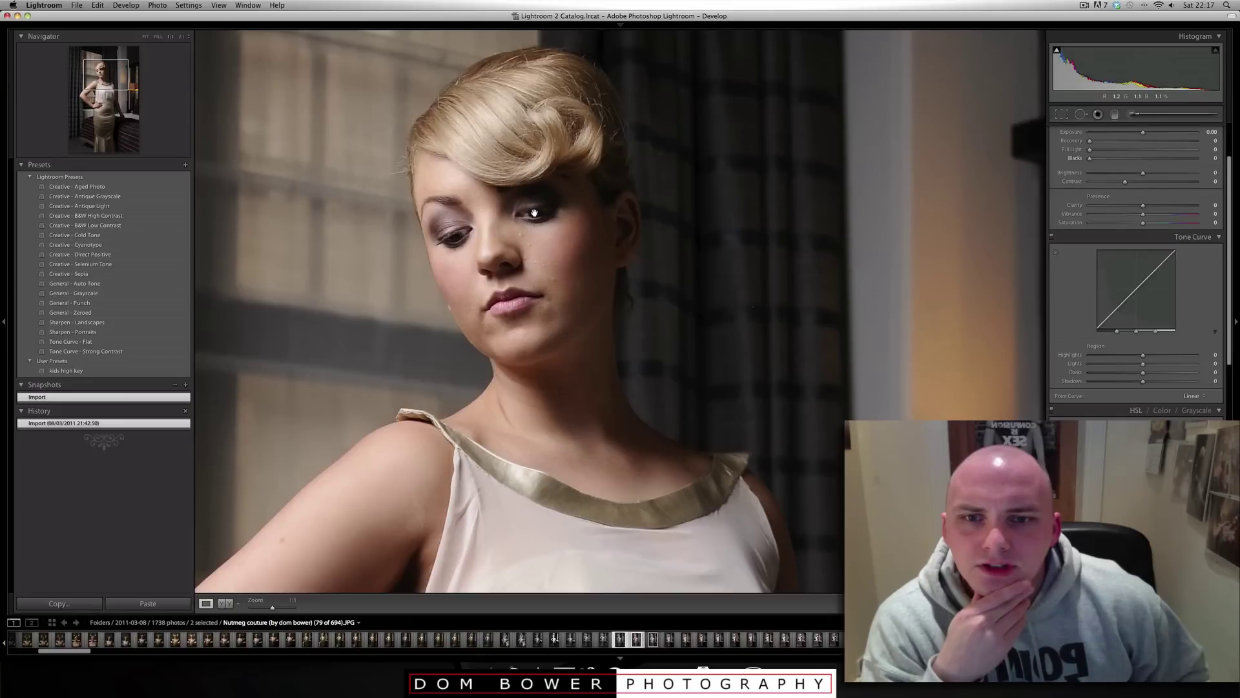
key(Right)
key(Left)
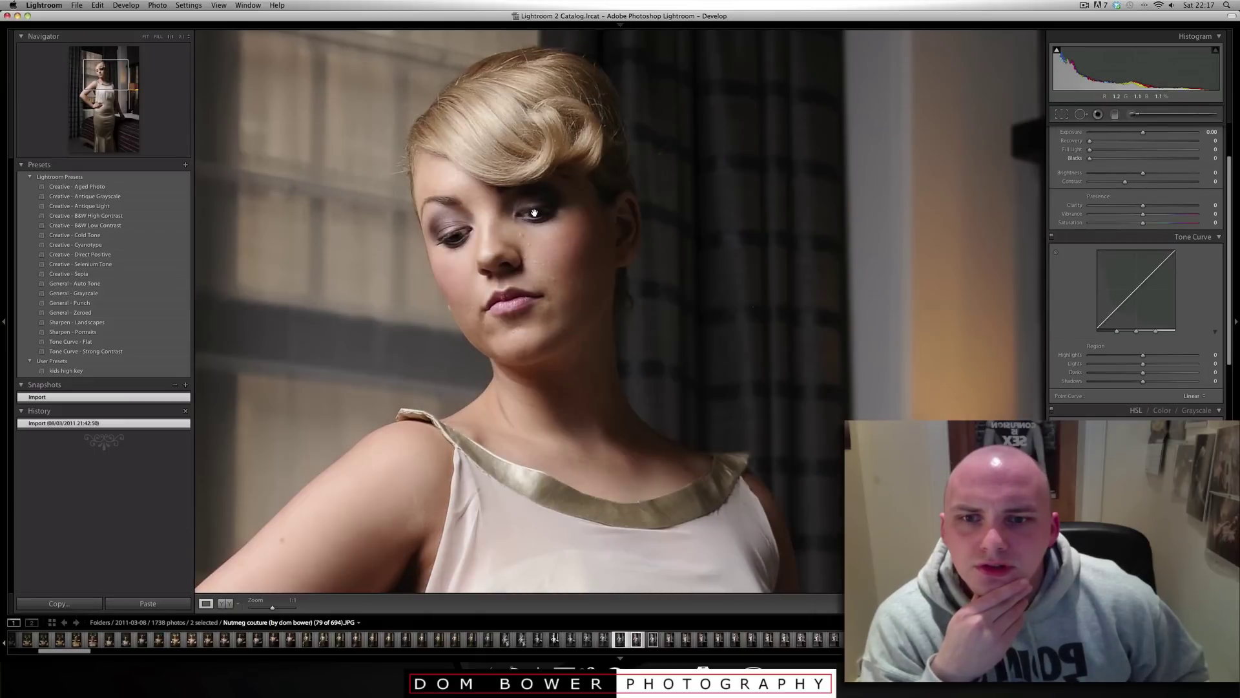
Magnify the JPG to 4:1 and center it on the nose and lips
click(289, 608)
drag(382, 382, 726, 485)
drag(555, 310, 570, 343)
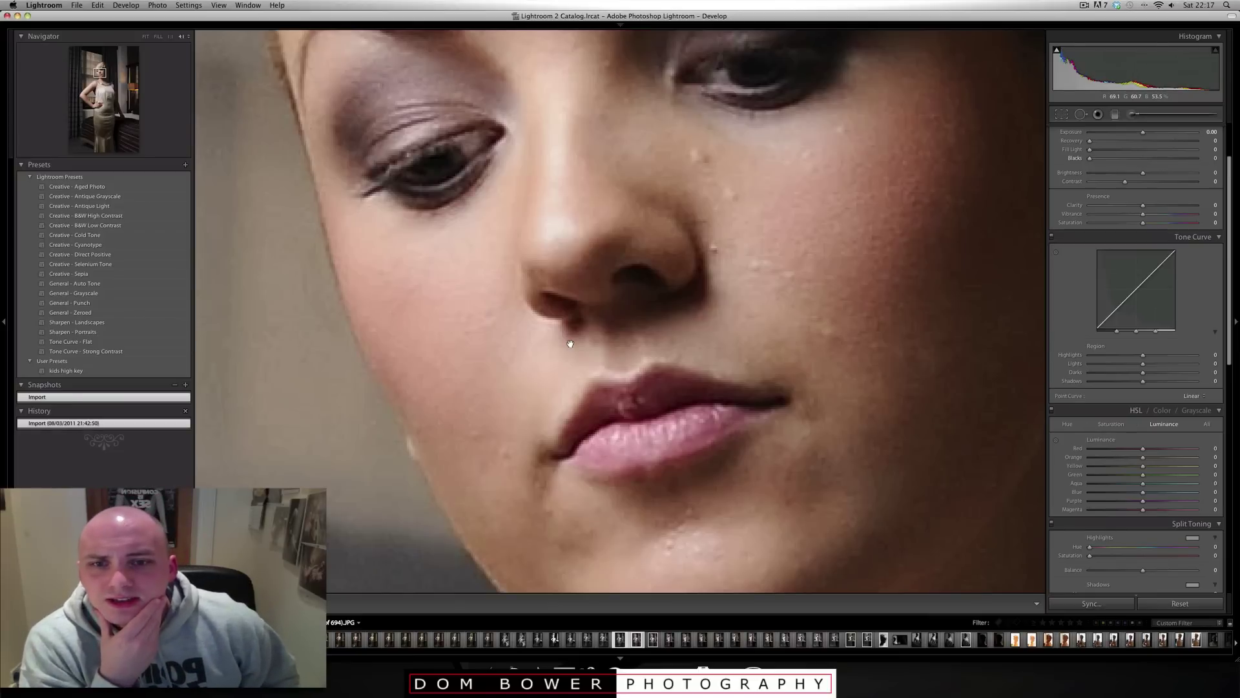
key(Left)
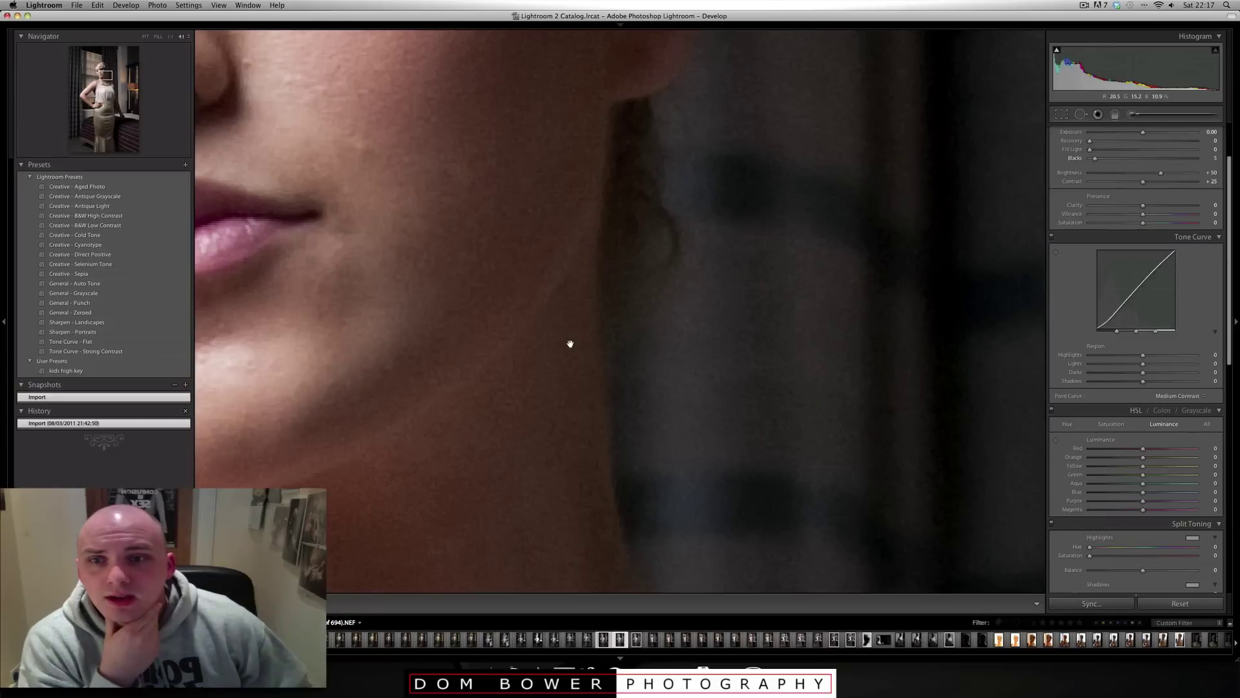
key(Right)
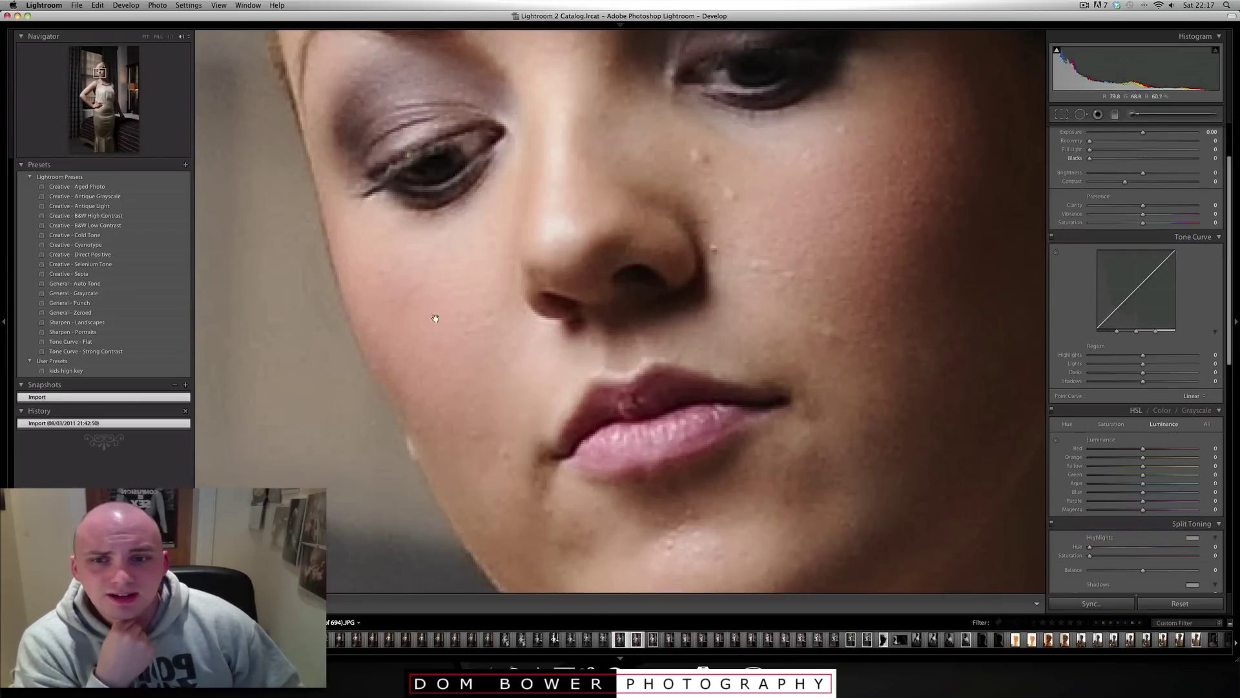
key(Right)
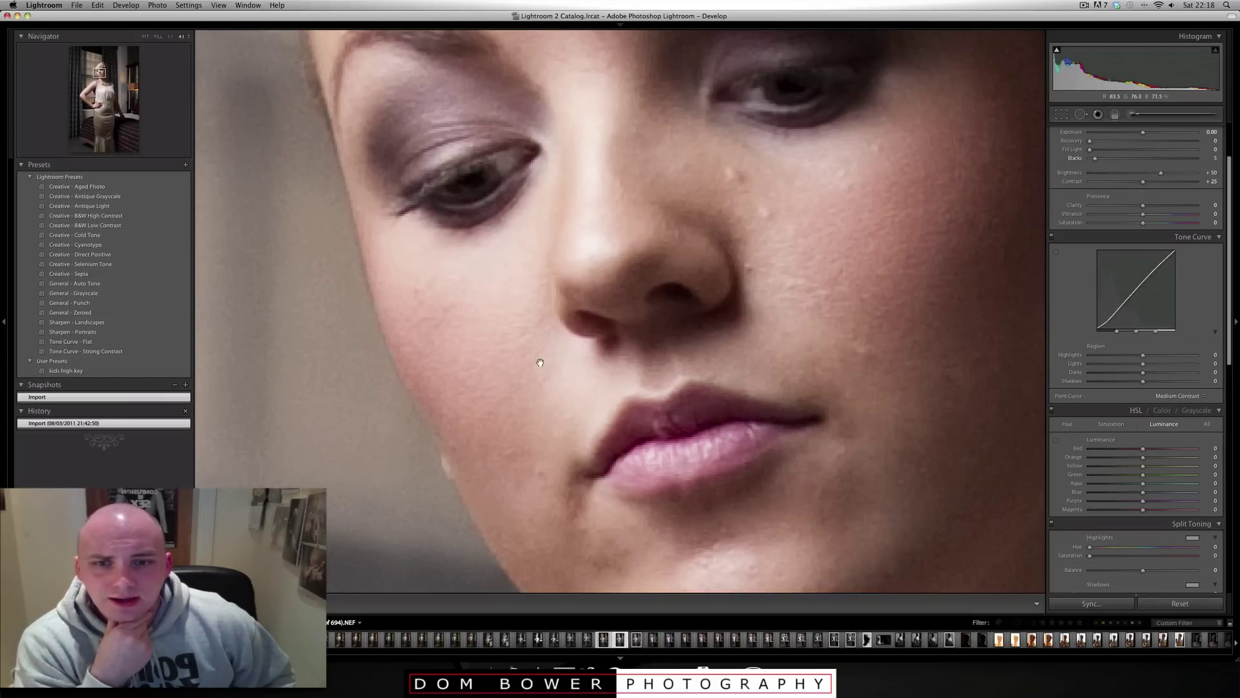
key(Left)
key(Right)
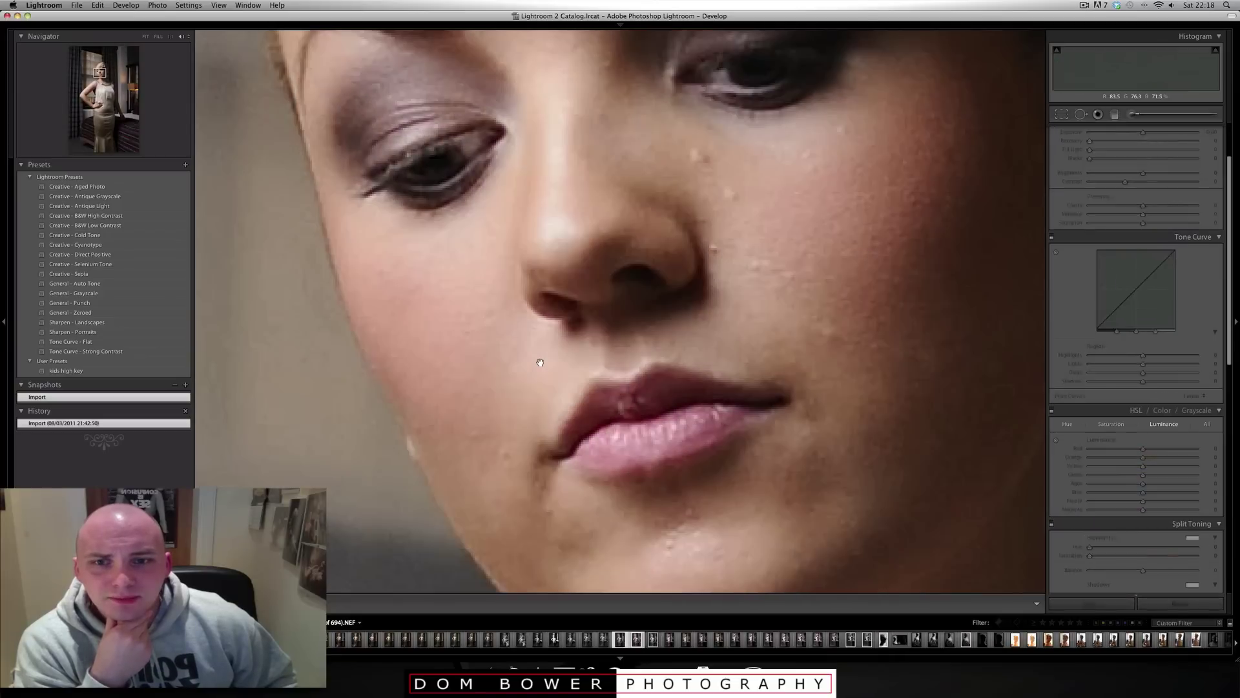
key(Left)
key(Right)
key(Left)
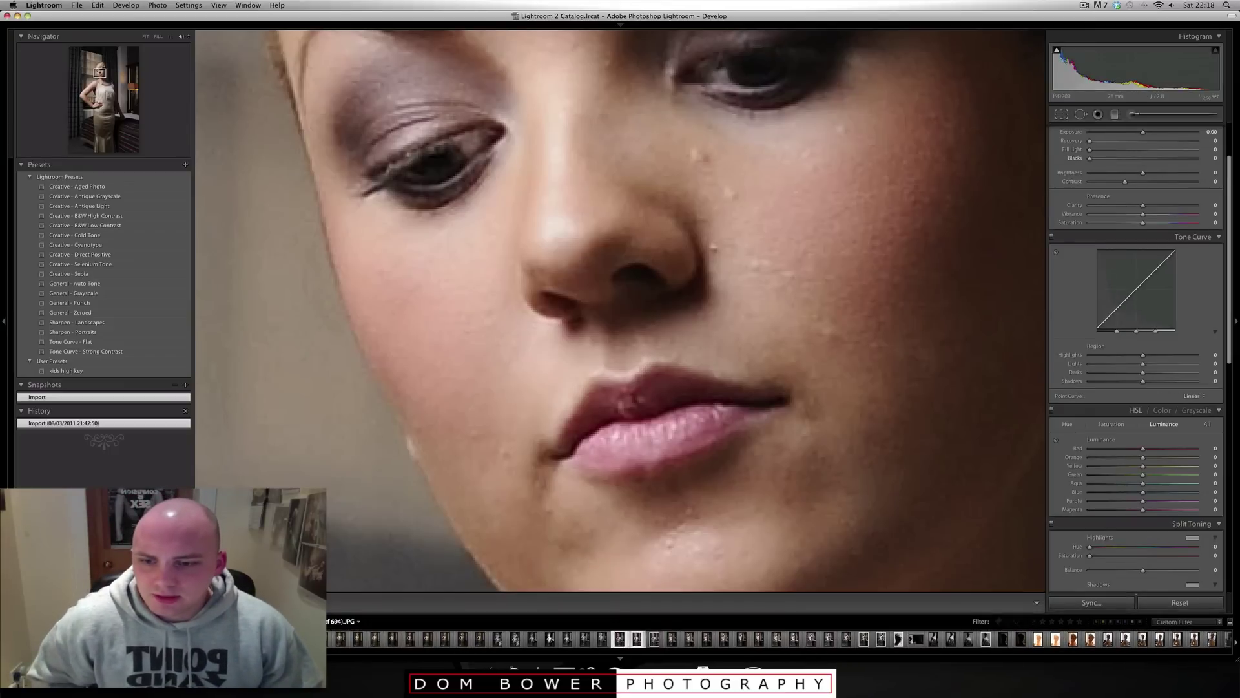
key(super+equal)
Pan the magnified NEF across the cheek and nose skin to inspect texture and grain
scroll(504, 500, right, 10)
scroll(504, 500, up, 5)
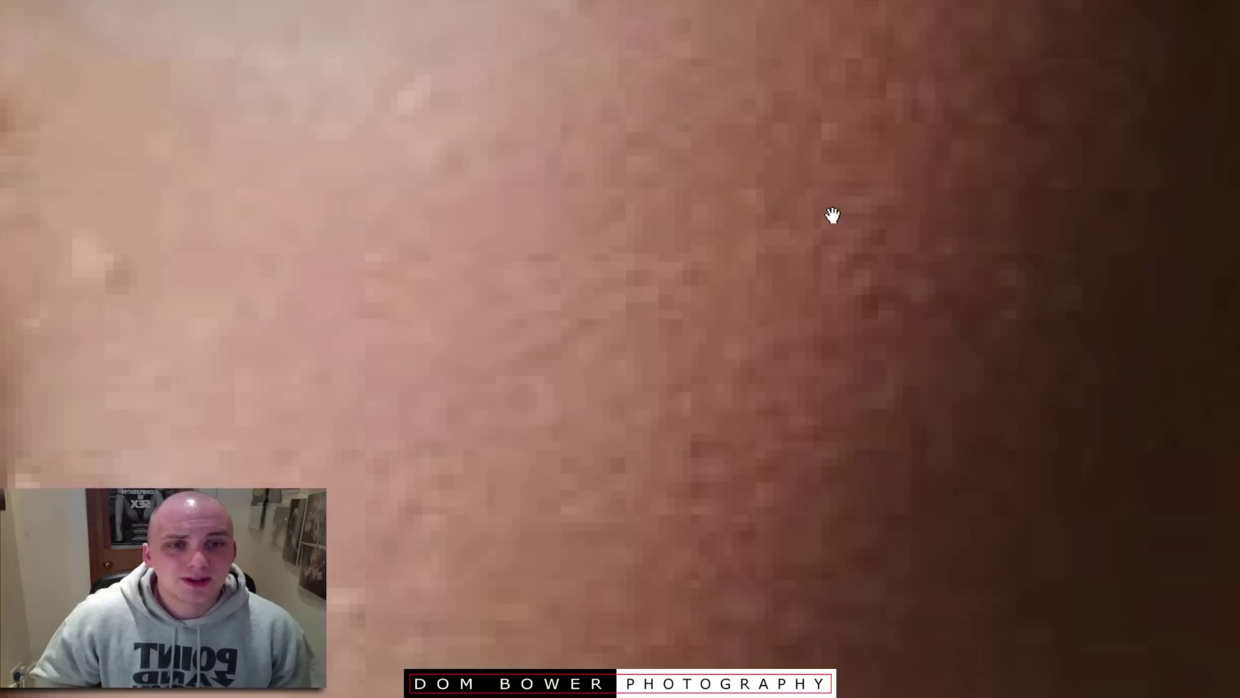
scroll(864, 213, down, 5)
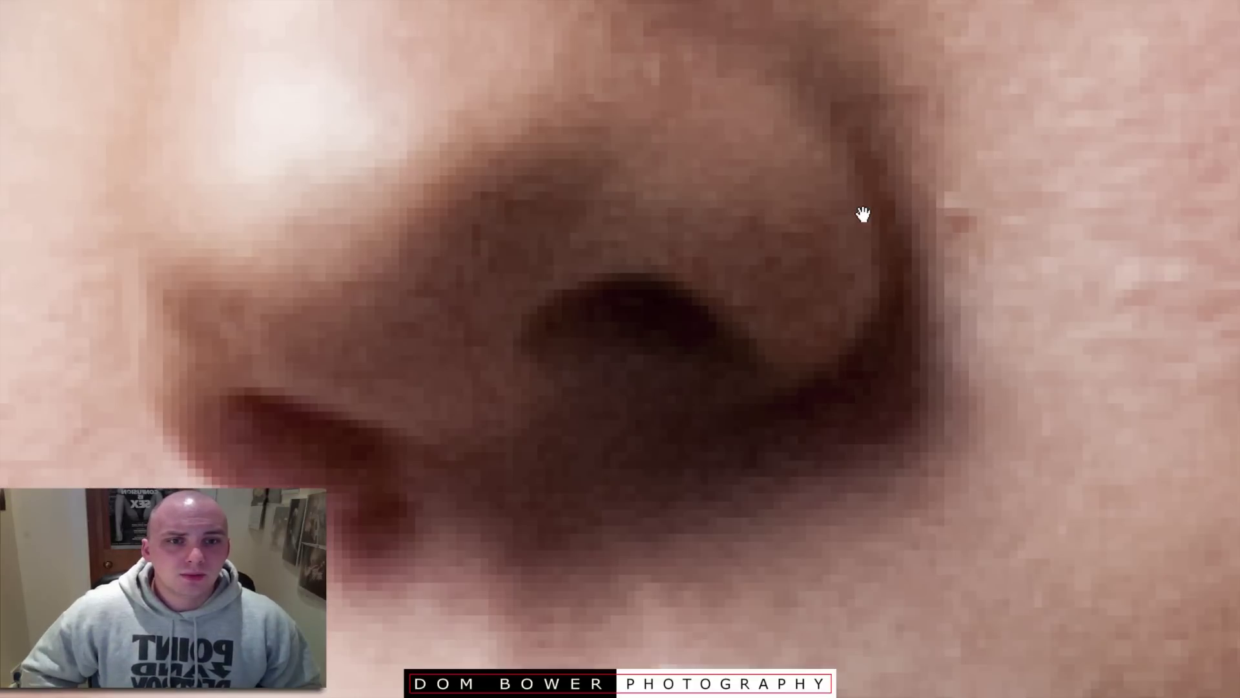
scroll(579, 265, up, 5)
drag(578, 266, 513, 286)
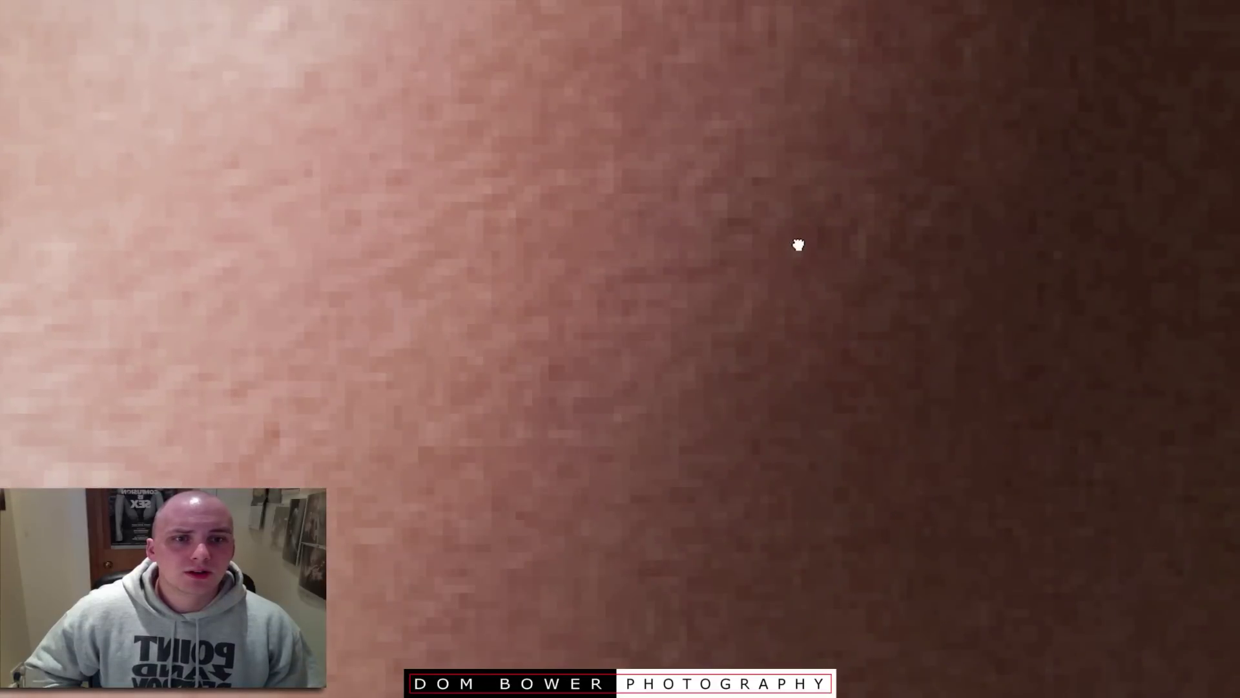
drag(800, 243, 726, 275)
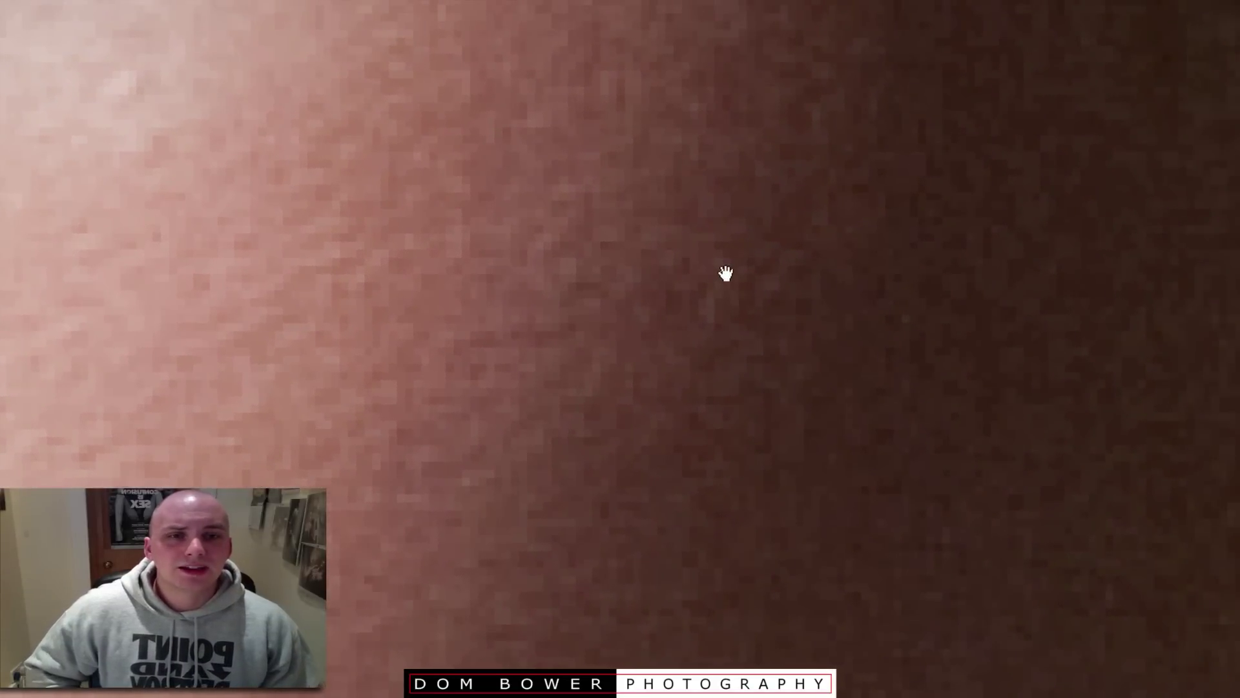
scroll(726, 273, up, 2)
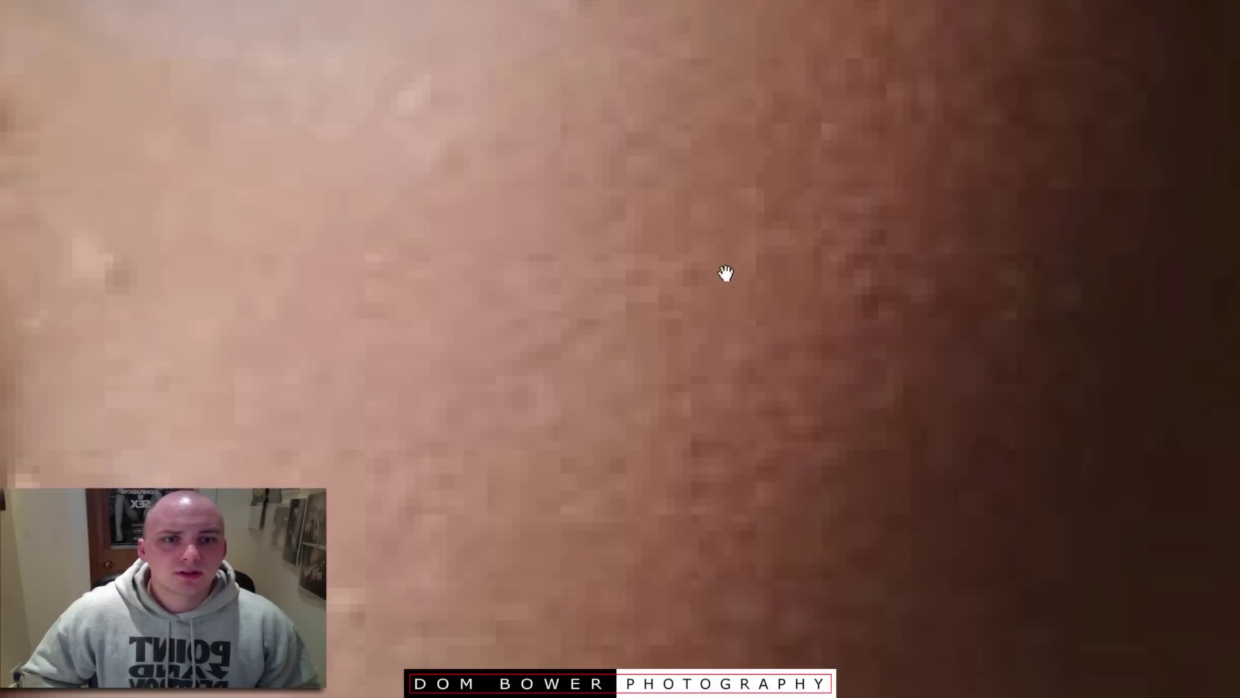
drag(894, 246, 399, 125)
scroll(765, 245, down, 2)
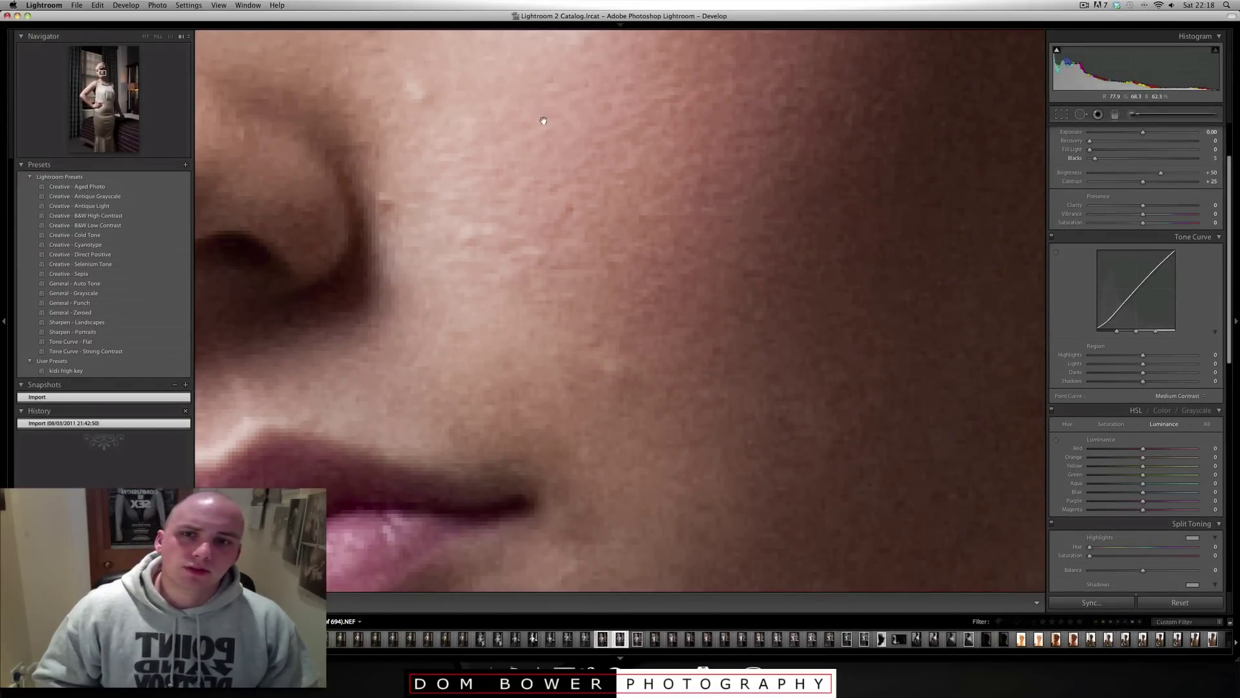
Compare the JPG's cheek skin, zoom out to the whole face, and return to the NEF
key(Right)
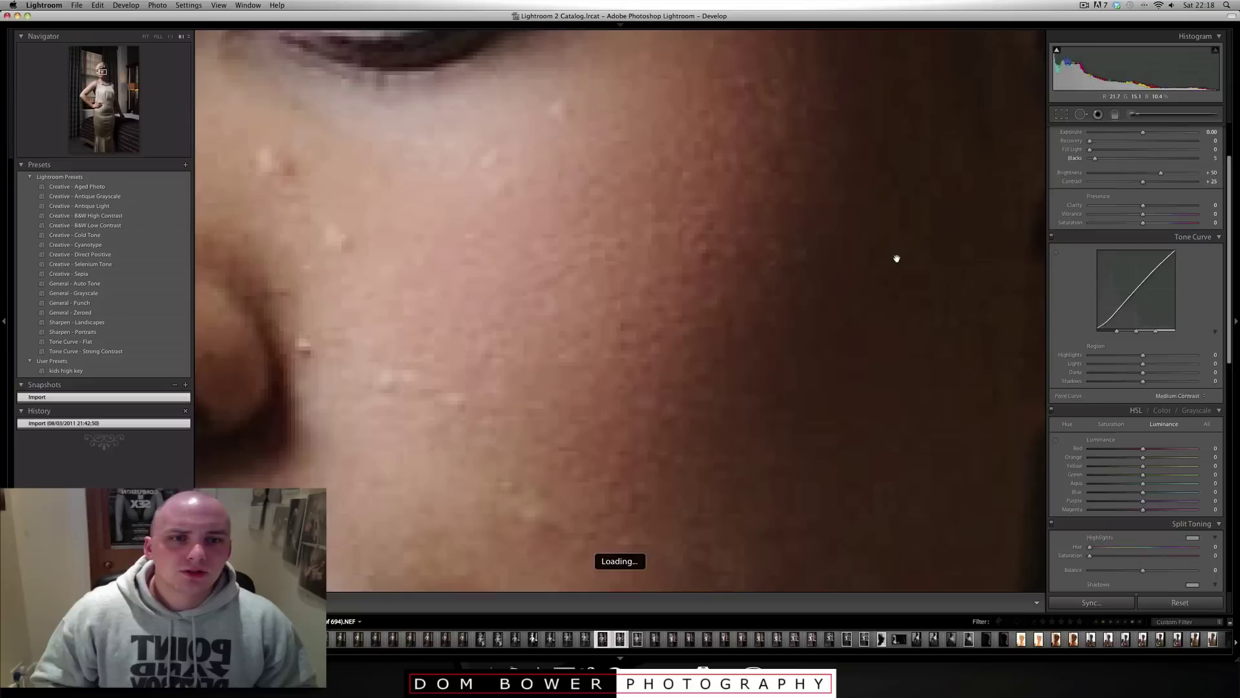
drag(626, 343, 601, 272)
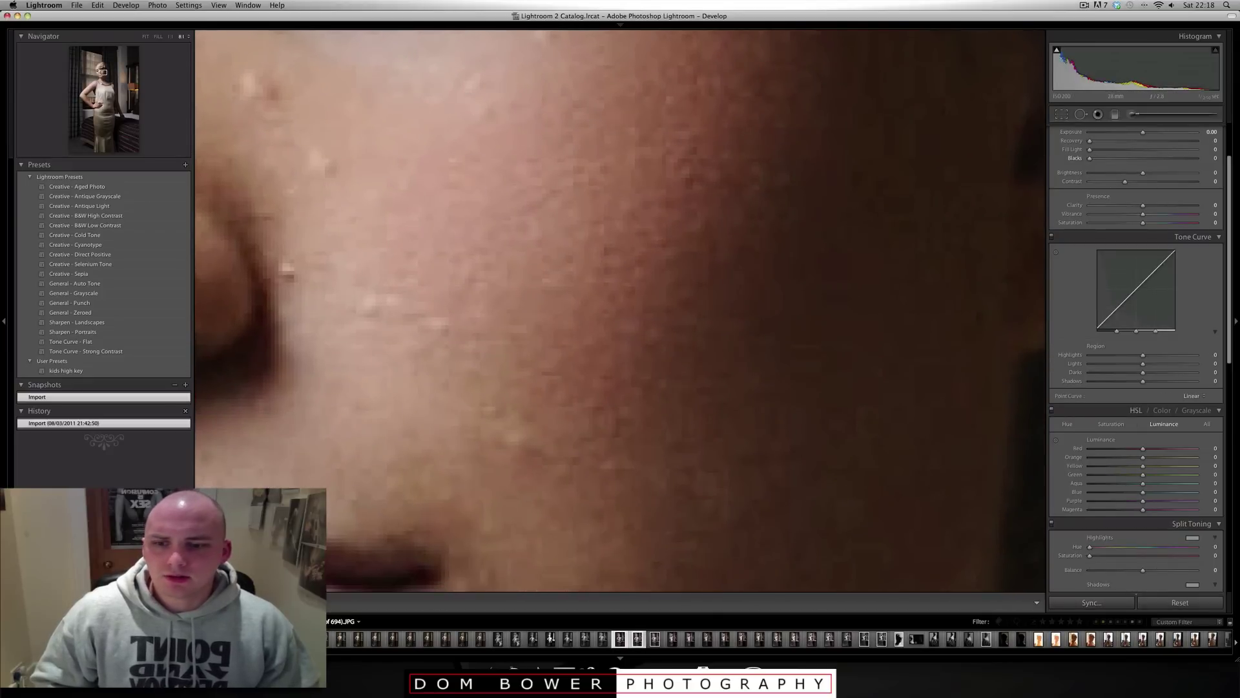
key(super+minus)
key(super+minus)
key(super+minus)
key(super+minus)
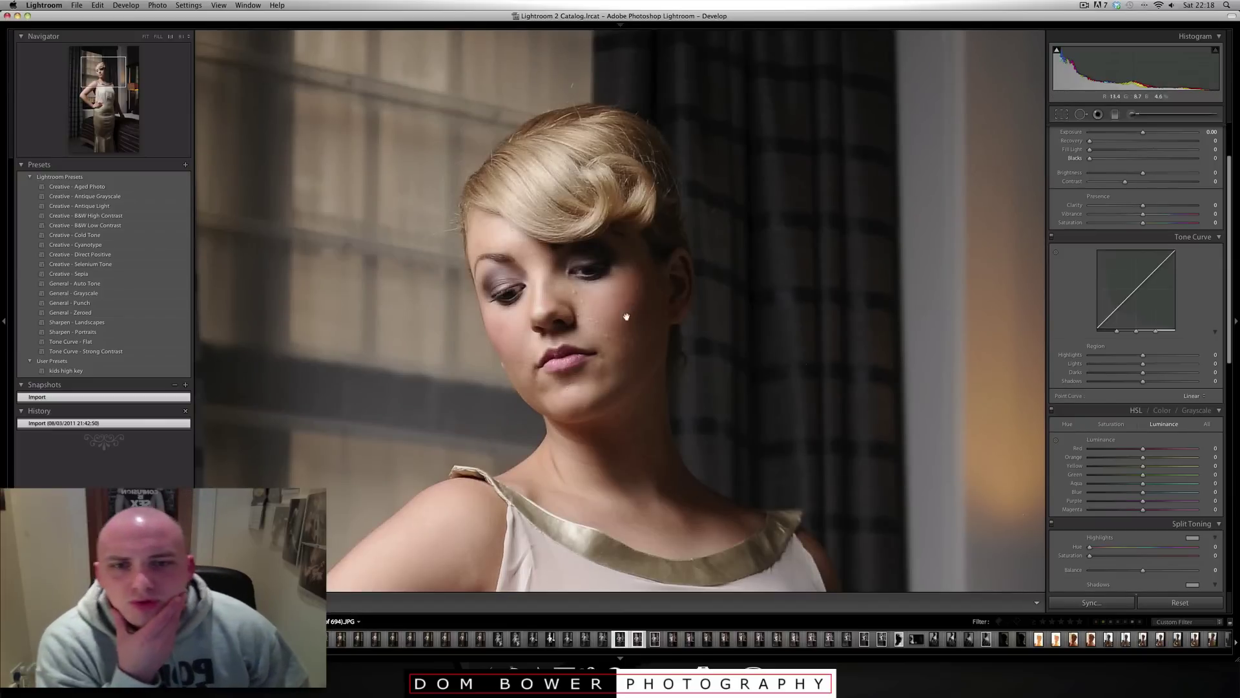
key(Right)
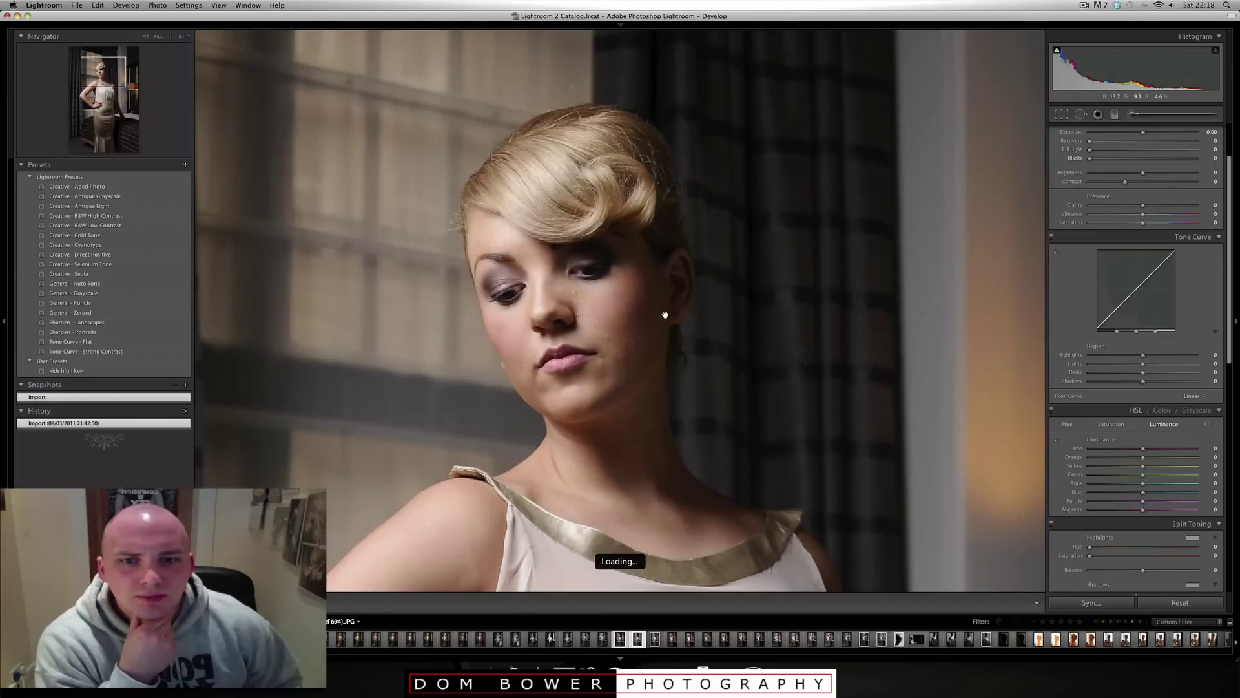
key(Right)
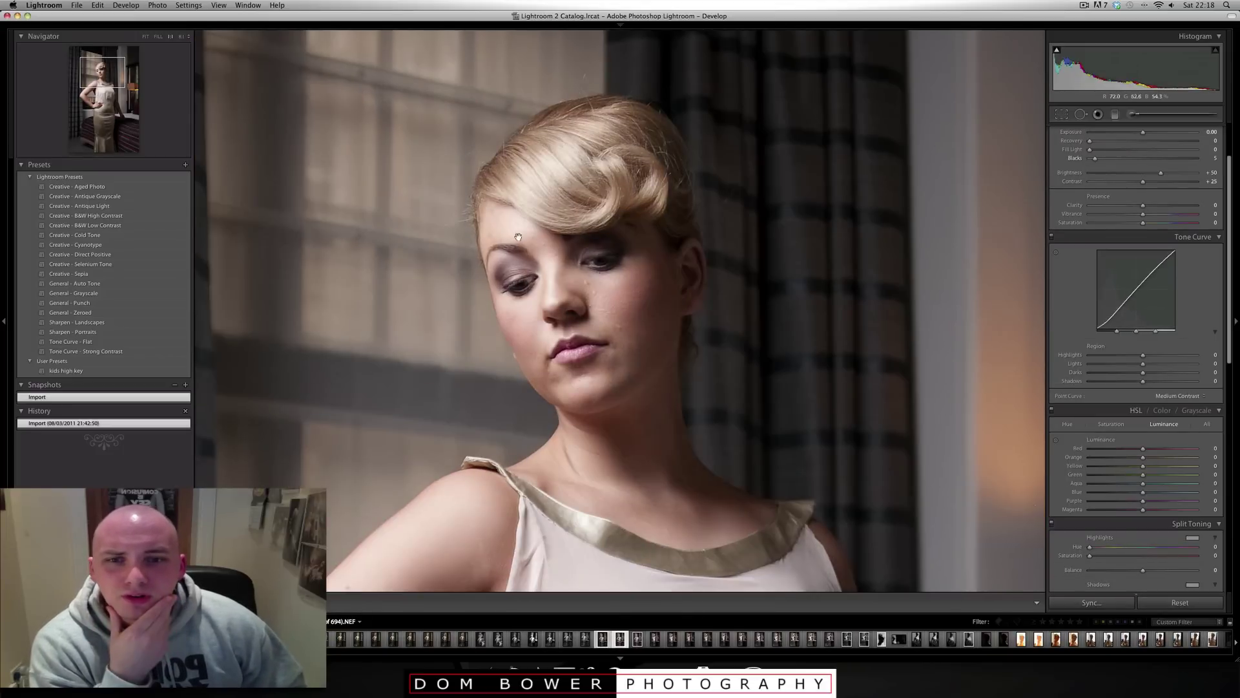
Frame the NEF on face and shoulders, compare with the JPG, and bring the Basic panel into view
click(518, 237)
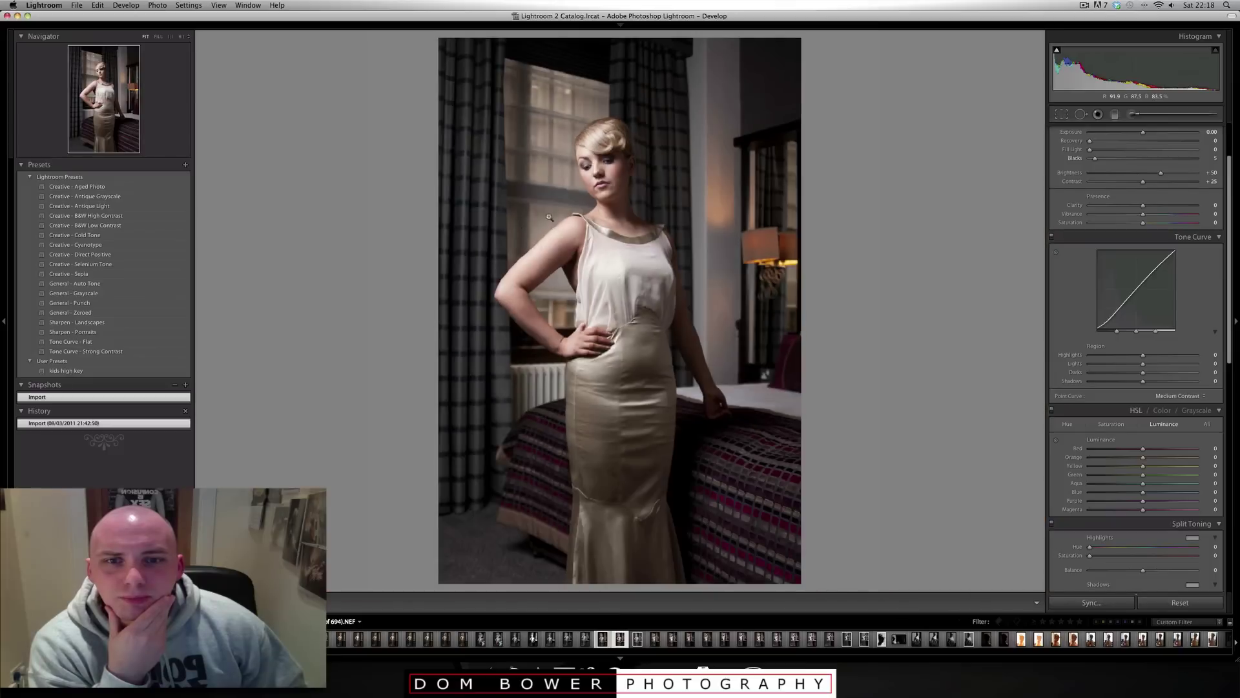
click(591, 154)
drag(616, 219, 607, 248)
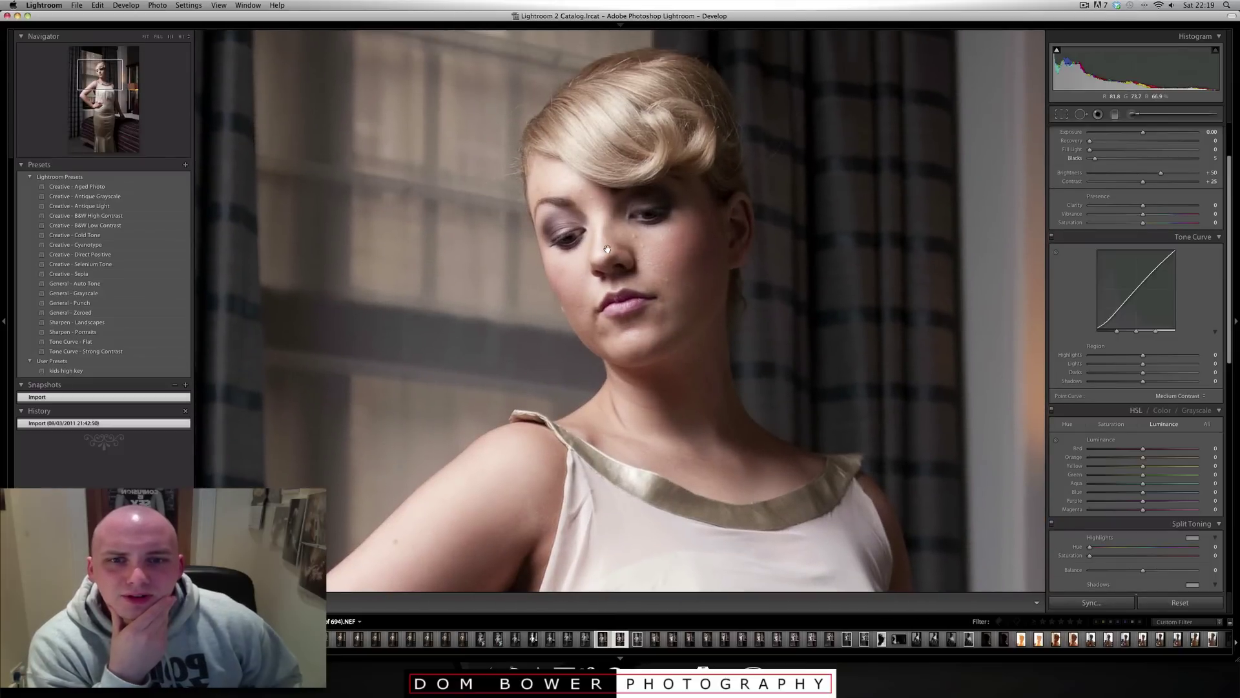
key(Right)
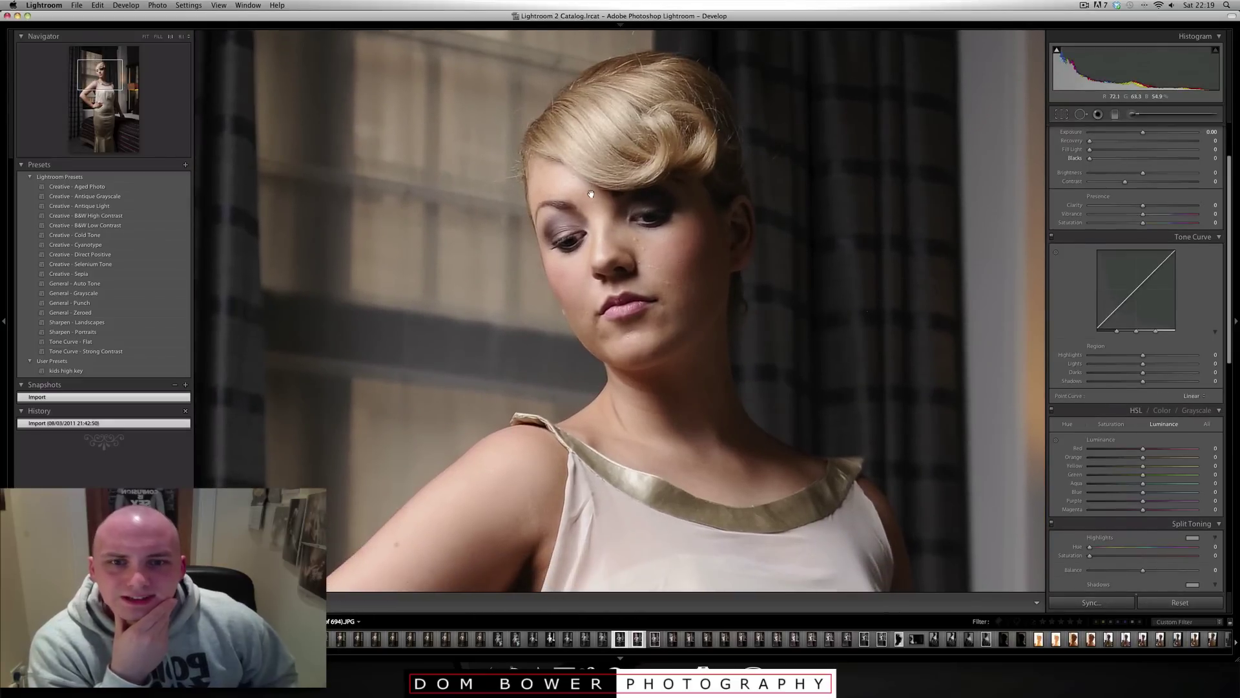
key(Left)
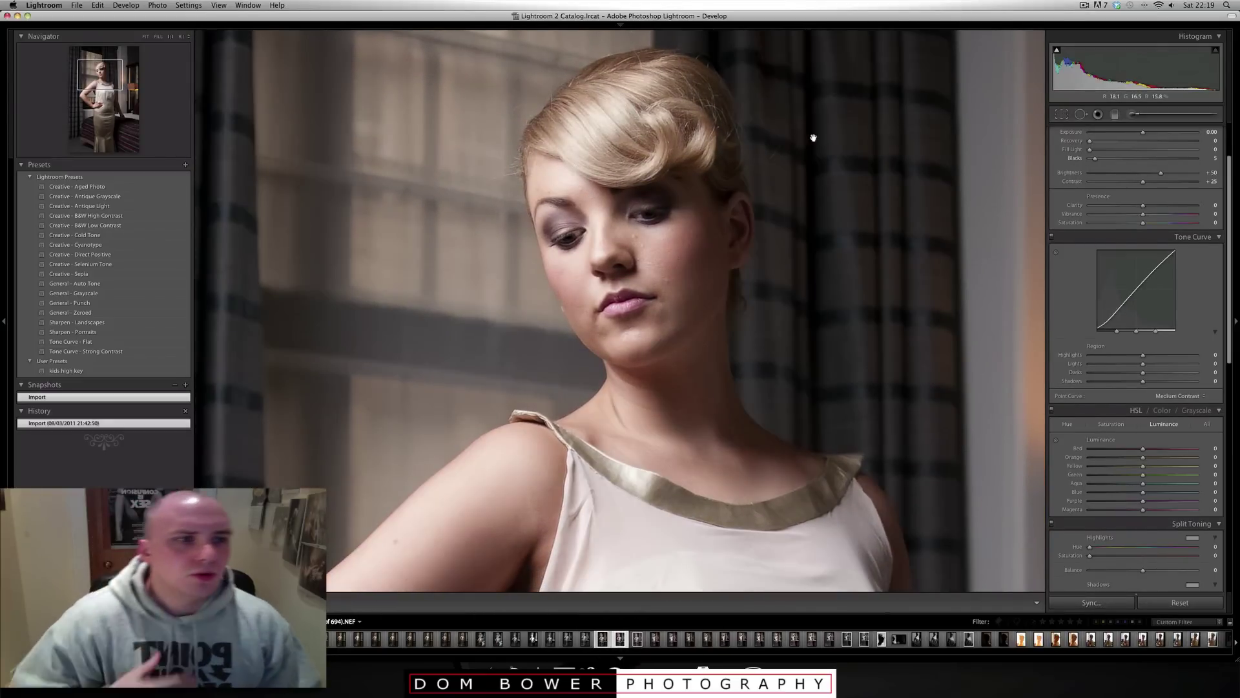
scroll(1229, 236, up, 3)
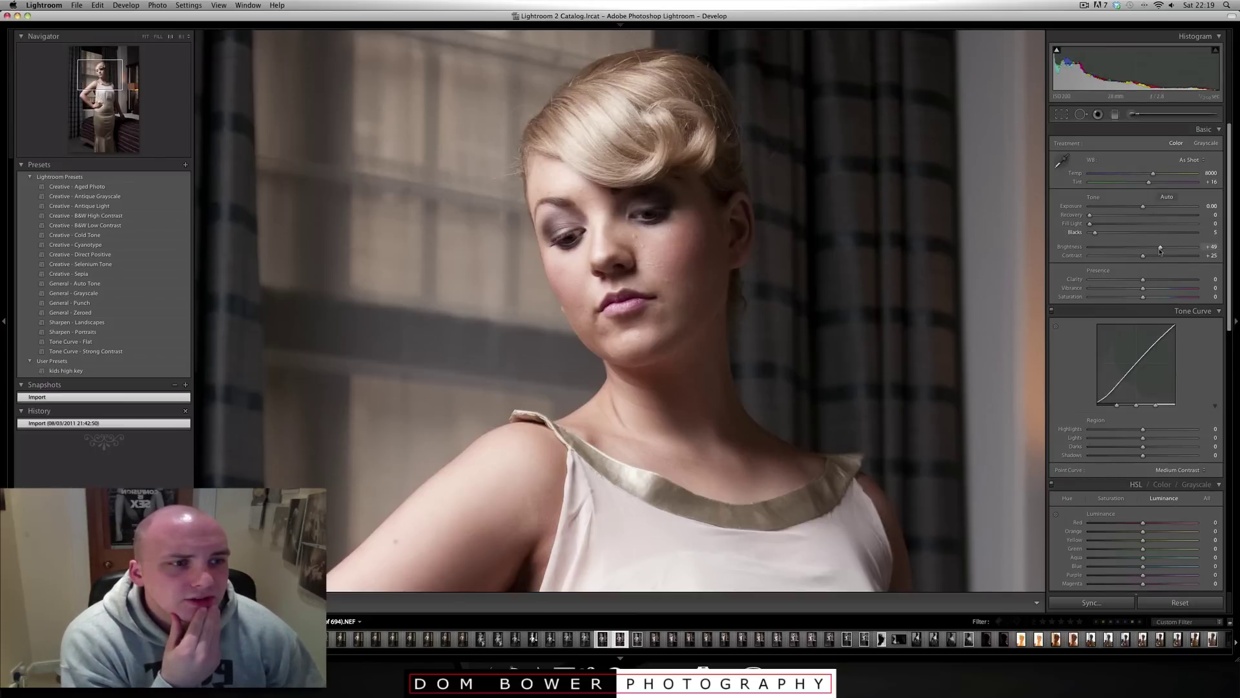
Lower the NEF's Brightness to +35 and Contrast to +20 in the Basic panel
drag(1158, 250, 1157, 250)
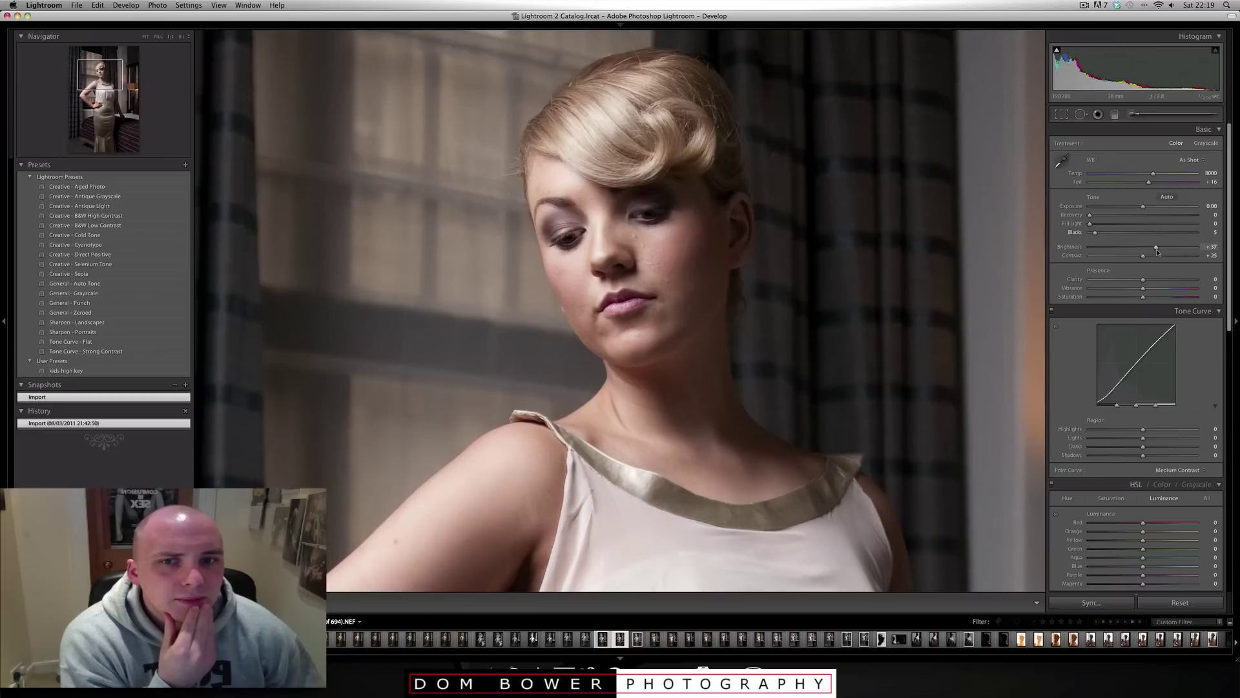
drag(1157, 253, 1157, 251)
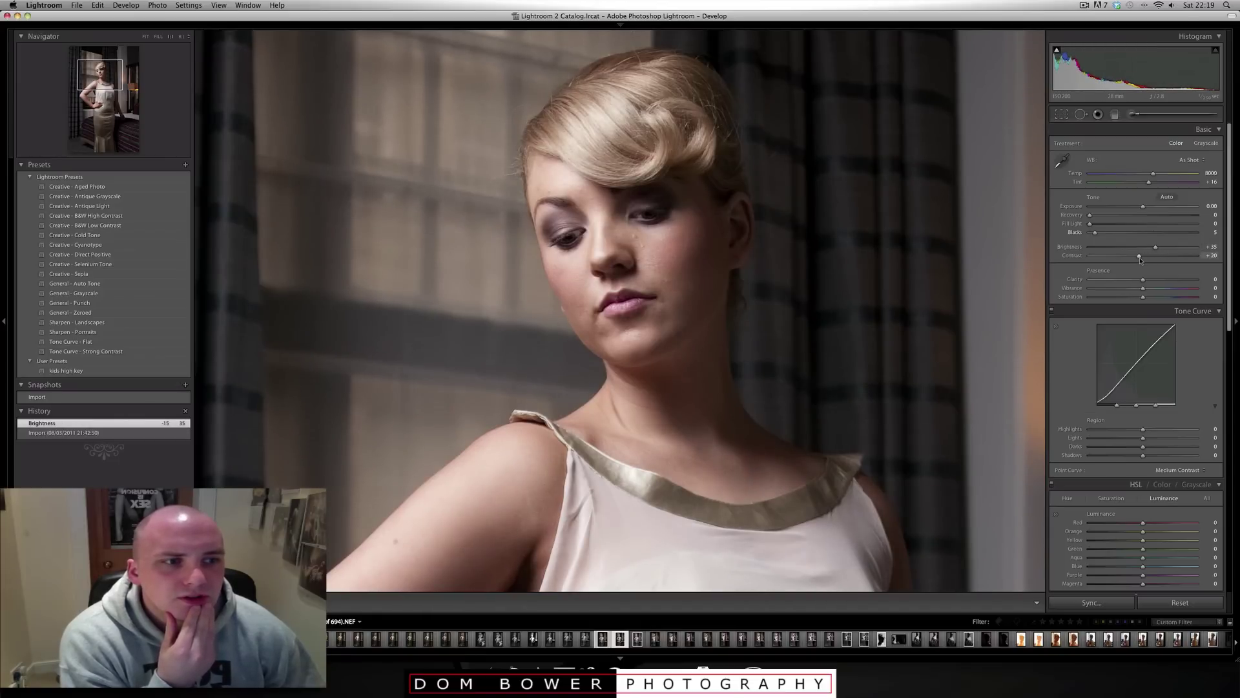
drag(1140, 259, 1140, 256)
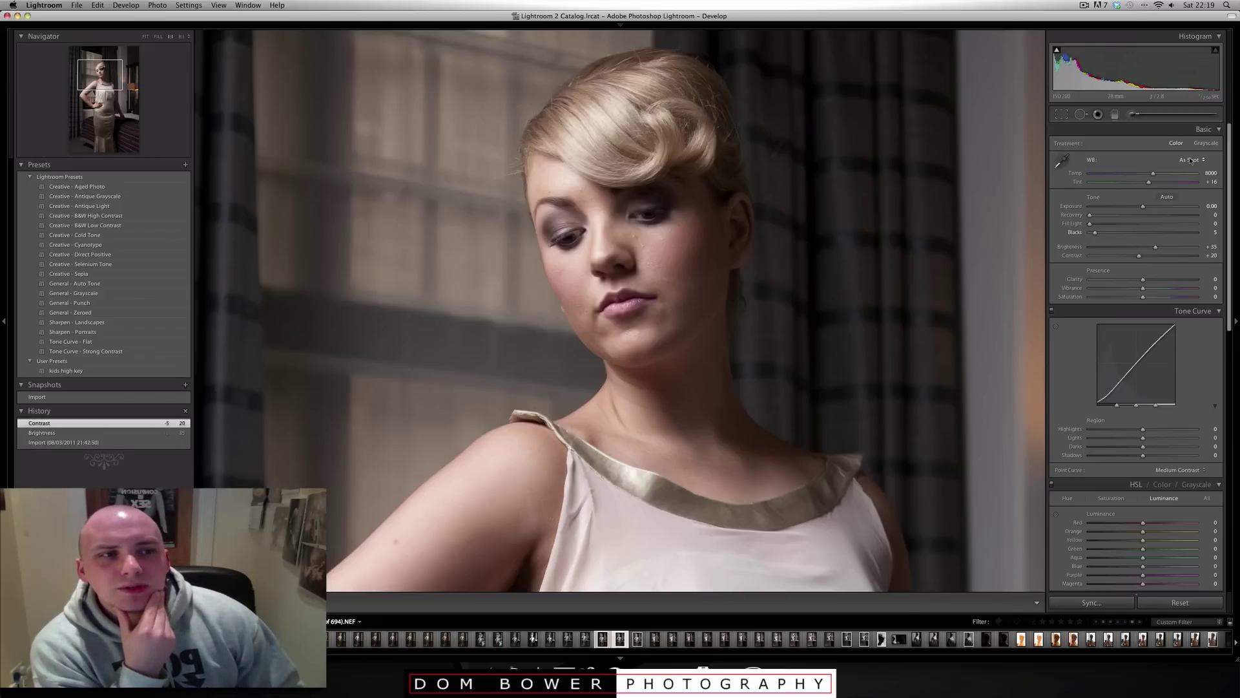
Flip between the adjusted NEF and the JPG to compare them
key(Right)
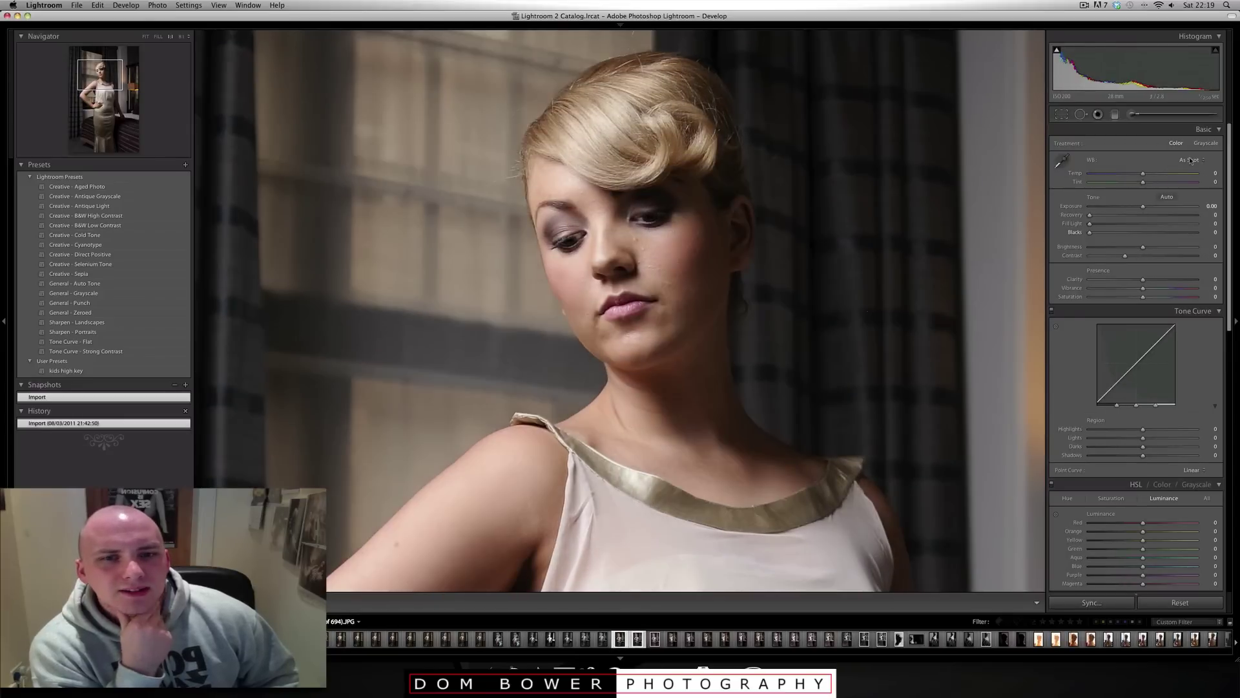
key(Left)
key(Right)
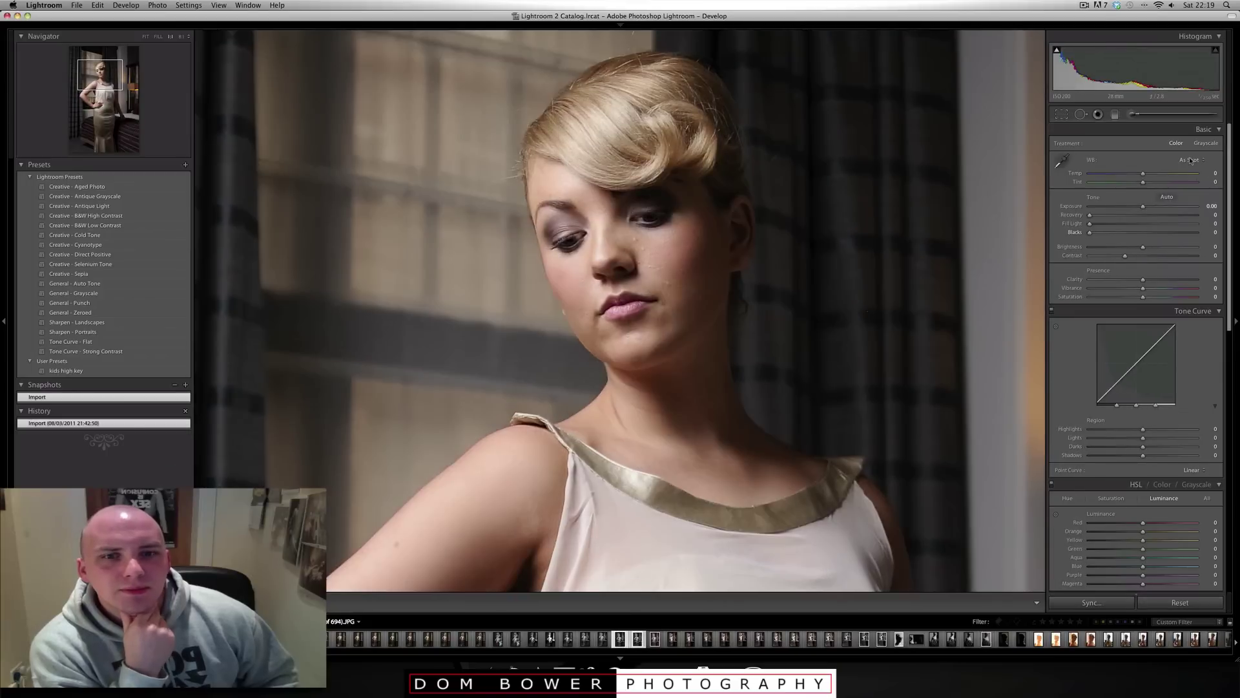
key(Left)
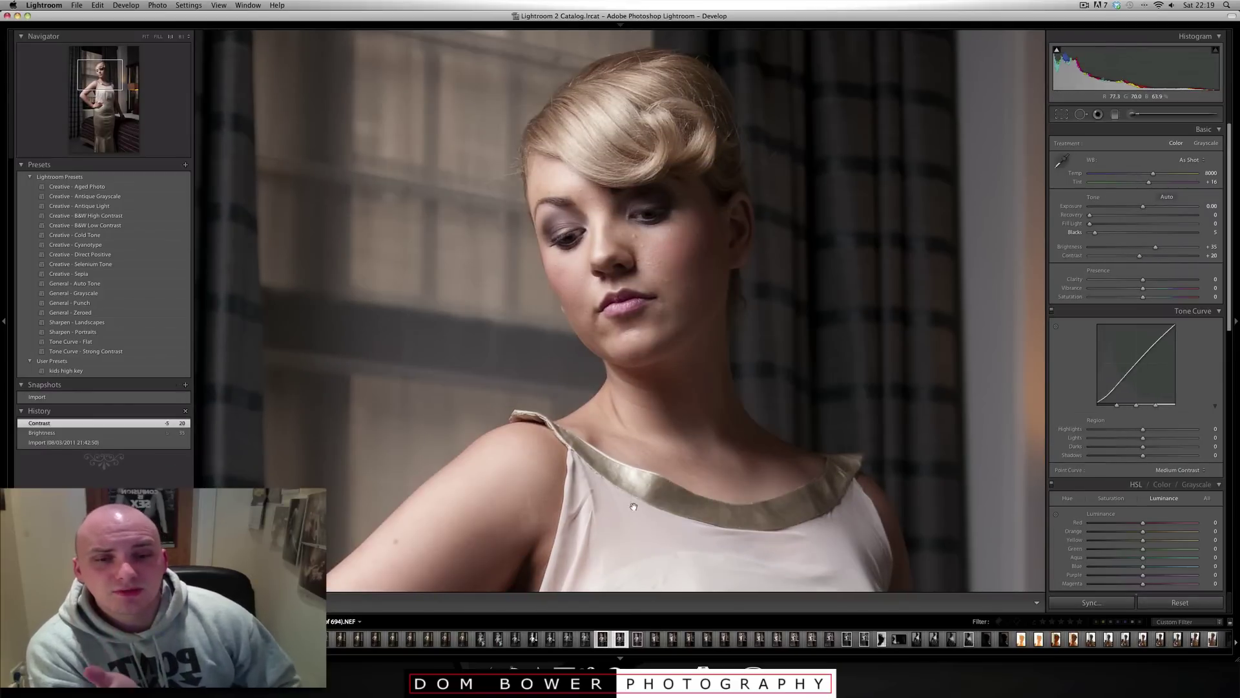
key(Right)
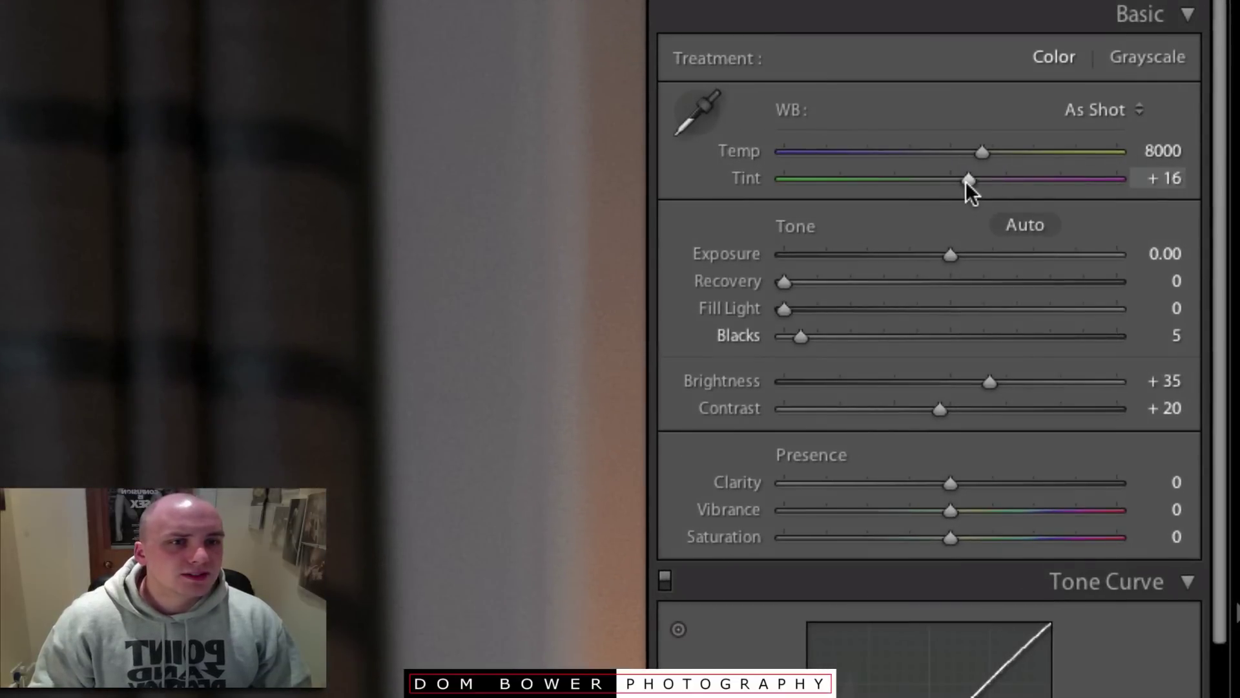
Reduce the NEF's white-balance Tint to +9 and compare it against the JPEG
click(967, 180)
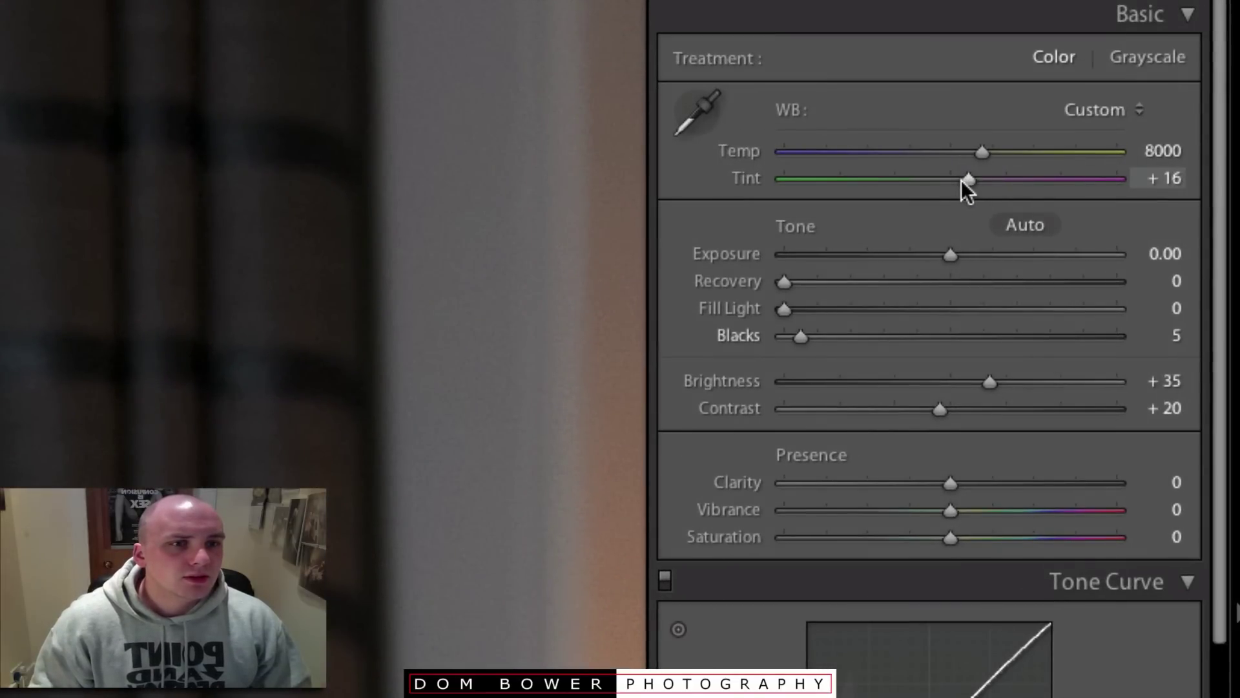
drag(959, 180, 963, 179)
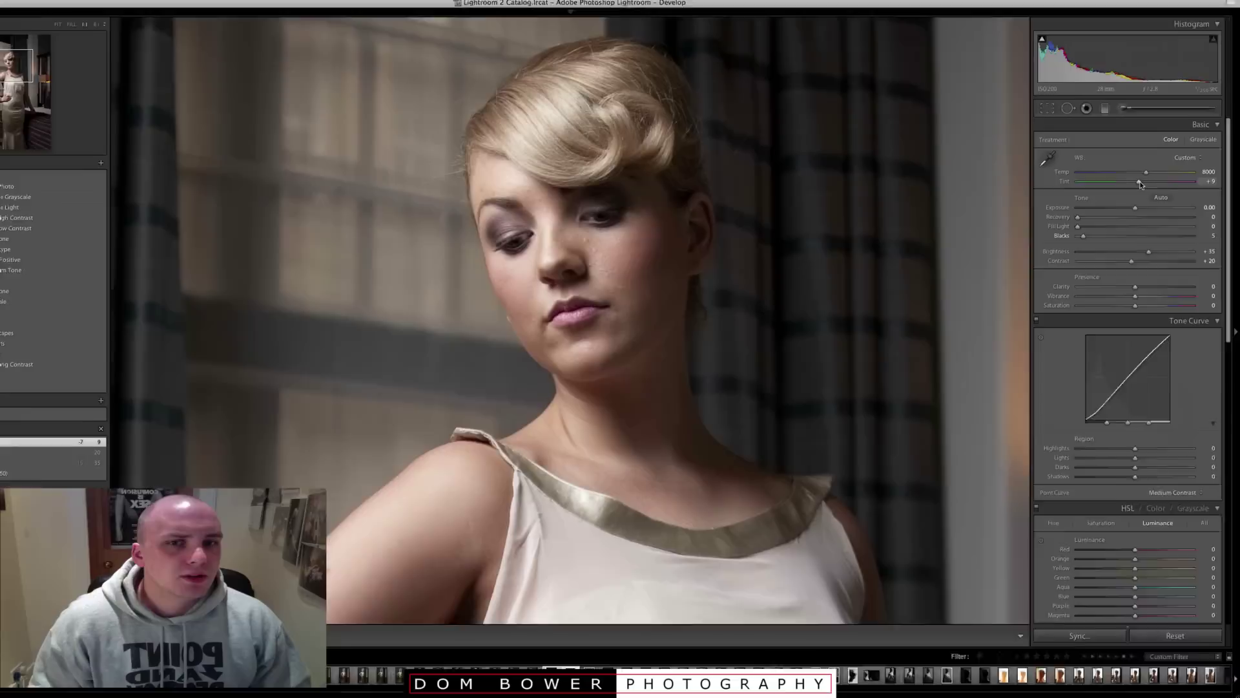
key(Right)
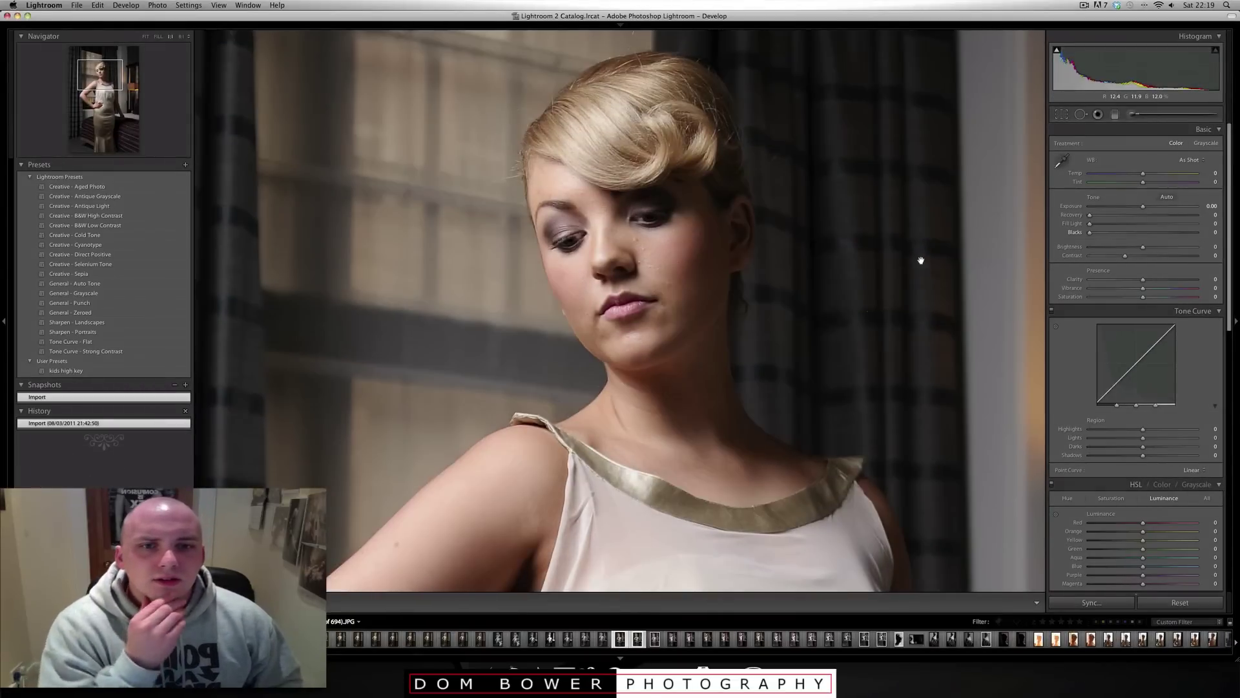
key(Left)
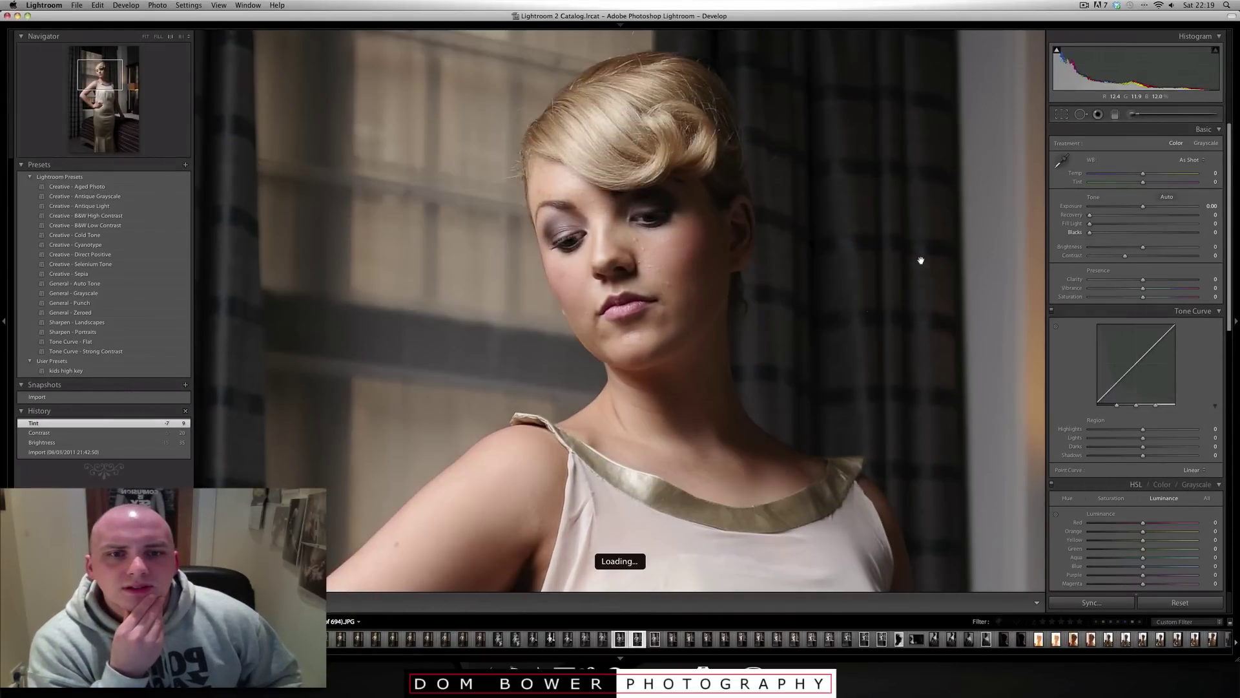
key(Left)
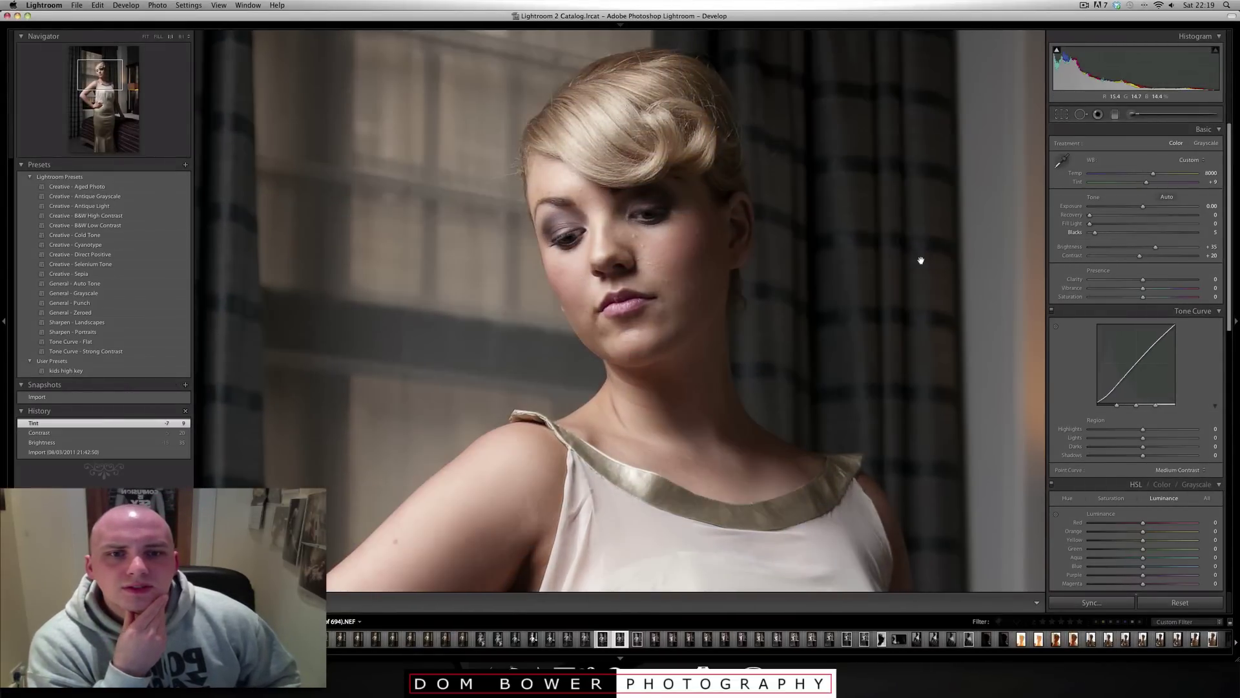
key(Left)
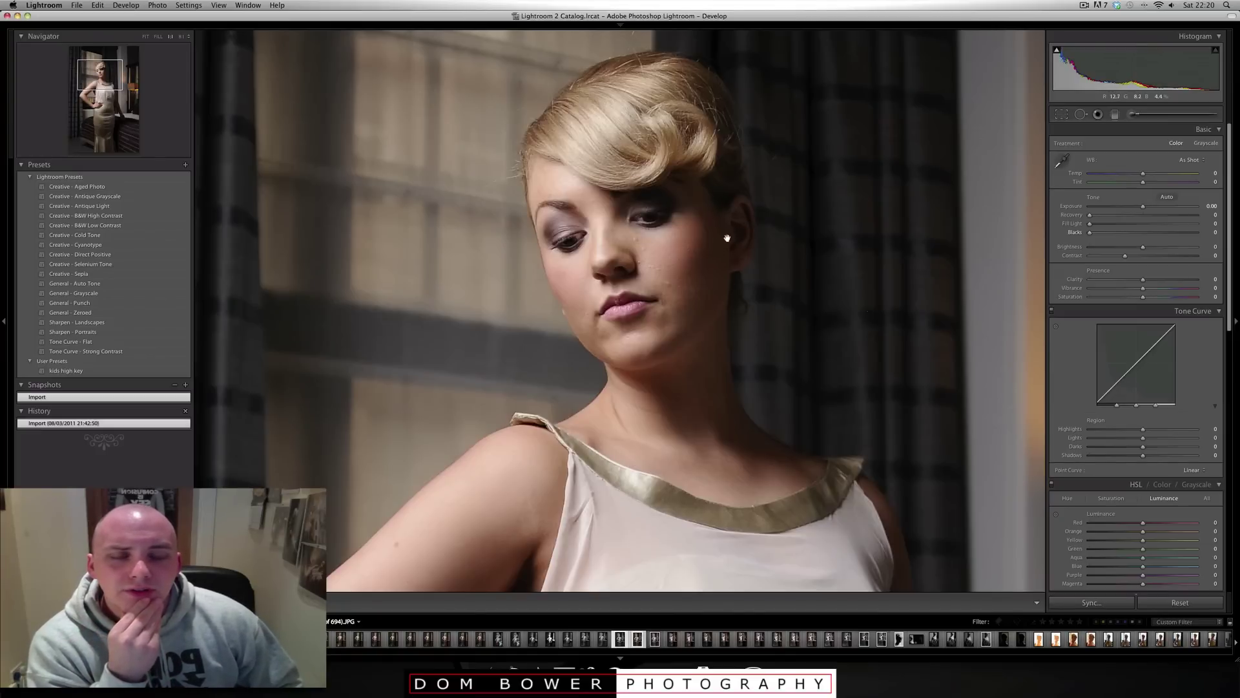
key(Right)
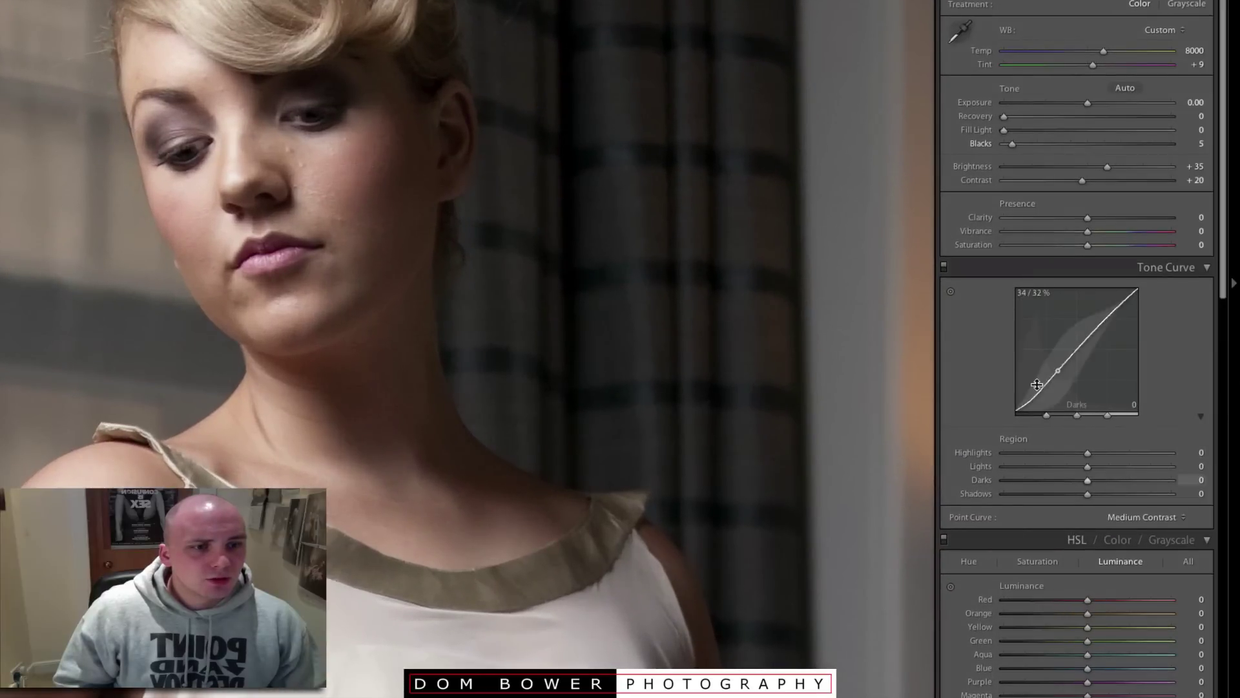
Darken the tone-curve Shadows to -17, briefly checking the unadjusted photo before restoring the edits
drag(1038, 392, 1039, 397)
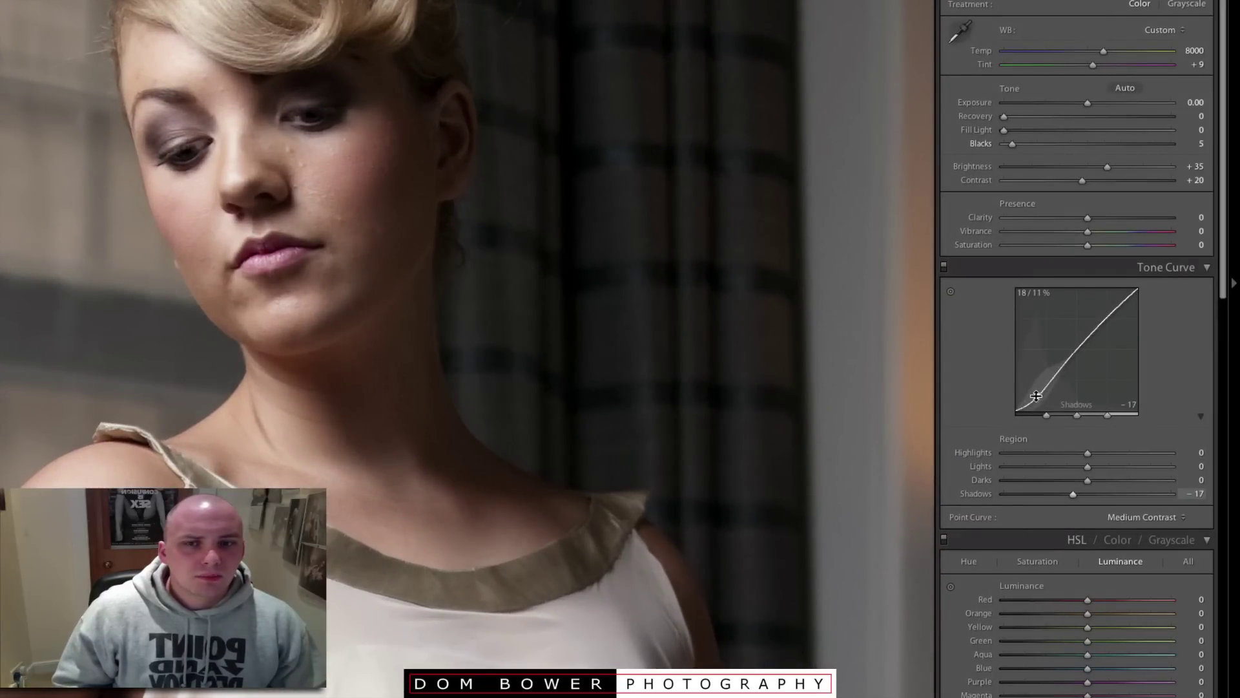
key(ctrl+shift+r)
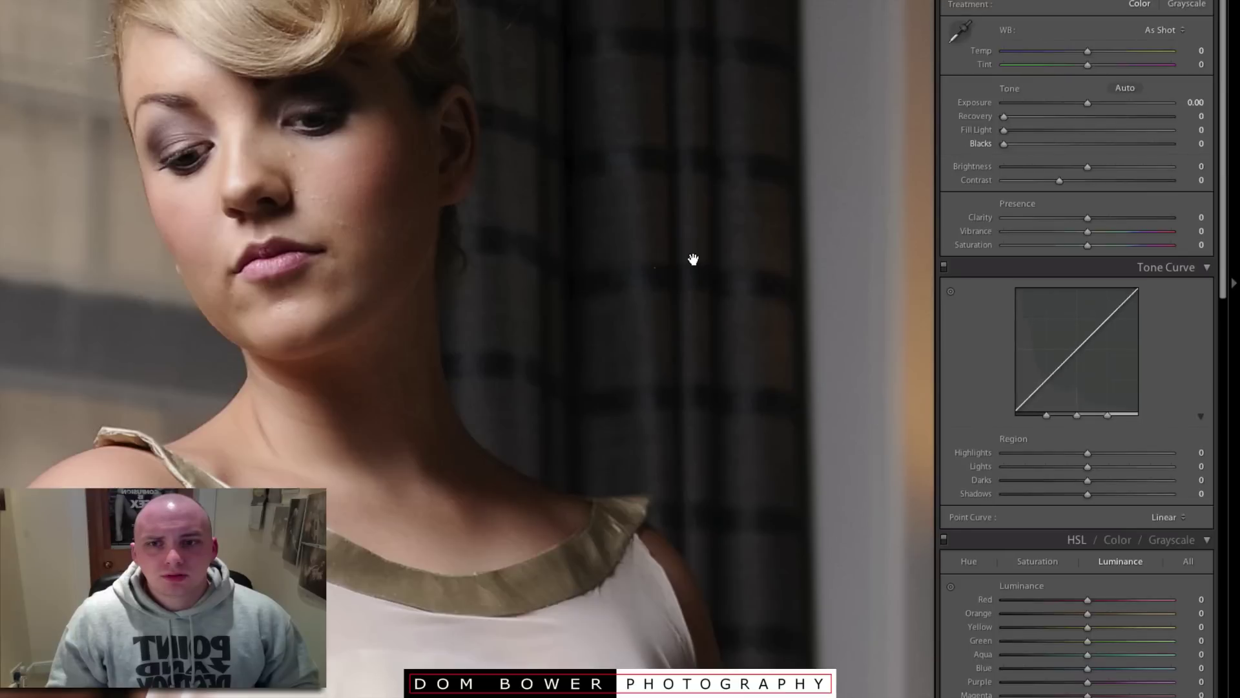
key(ctrl+z)
Re-zoom to 1:1 on the face and compare the edited NEF against the JPEG
click(429, 173)
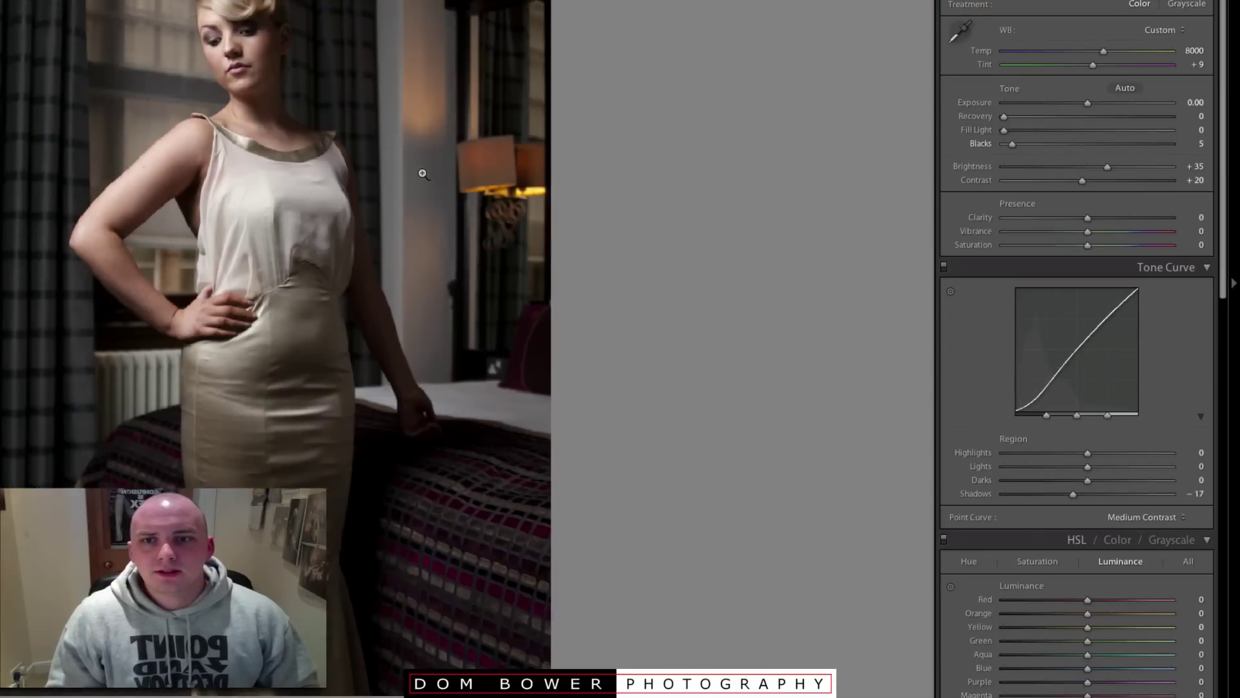
click(398, 149)
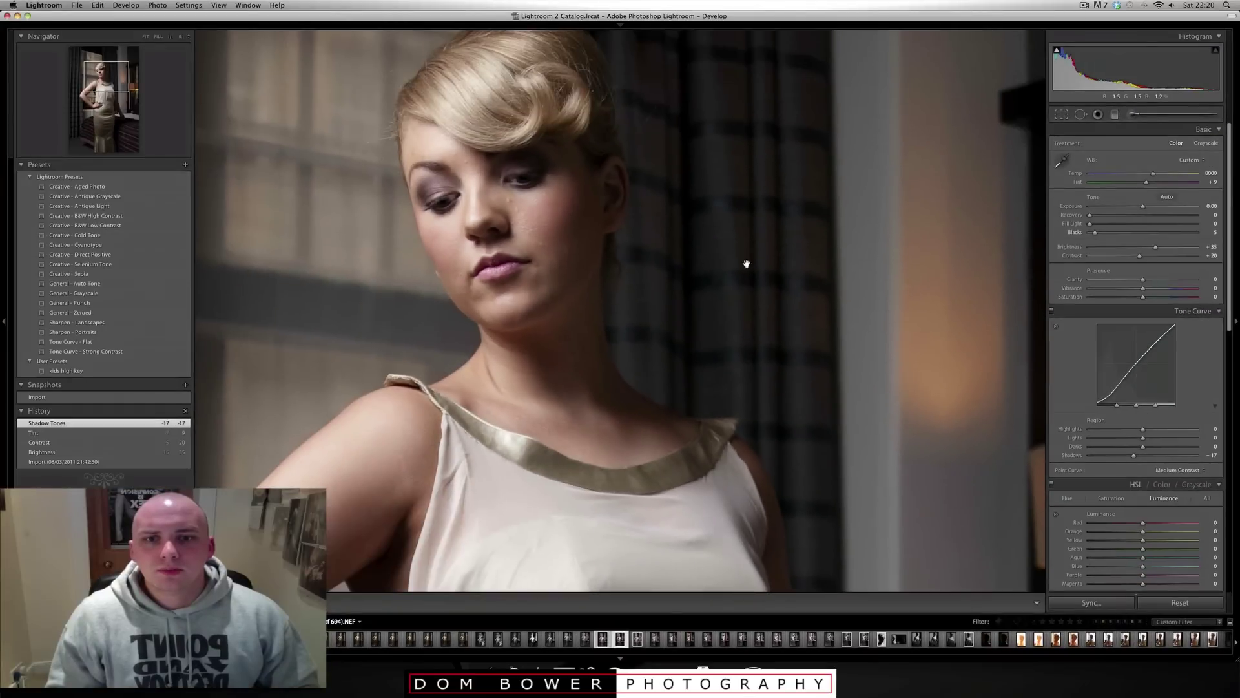
key(Right)
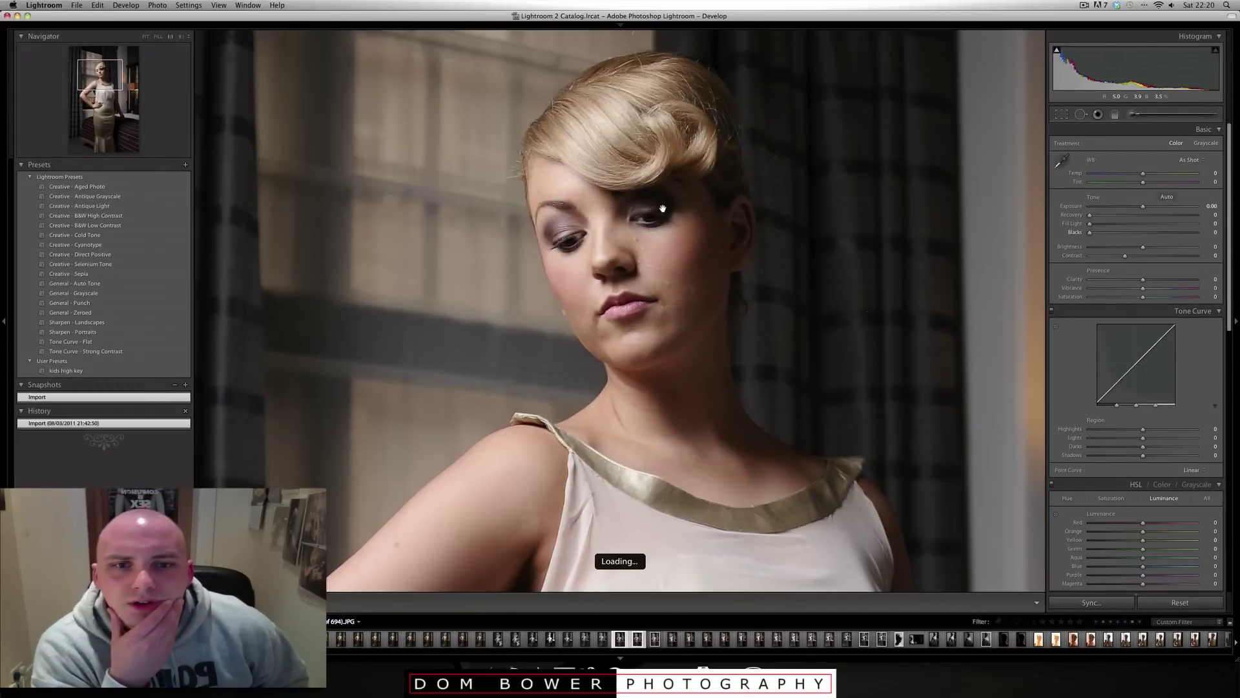
key(Left)
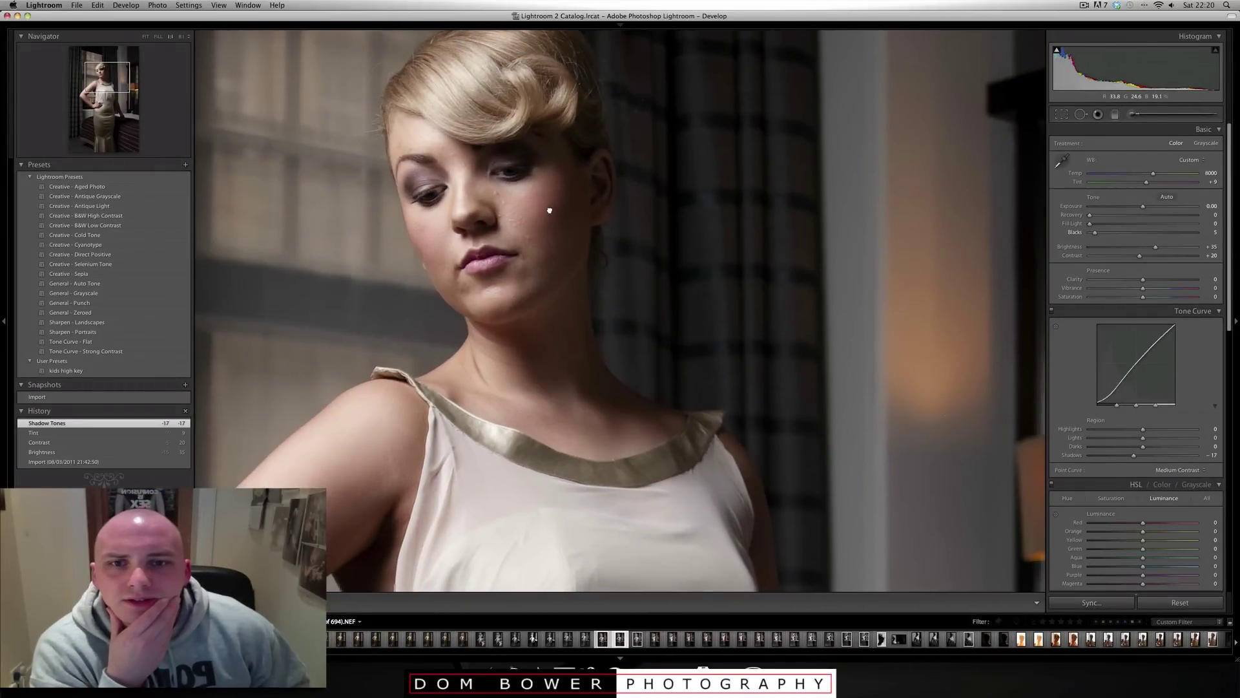
key(Right)
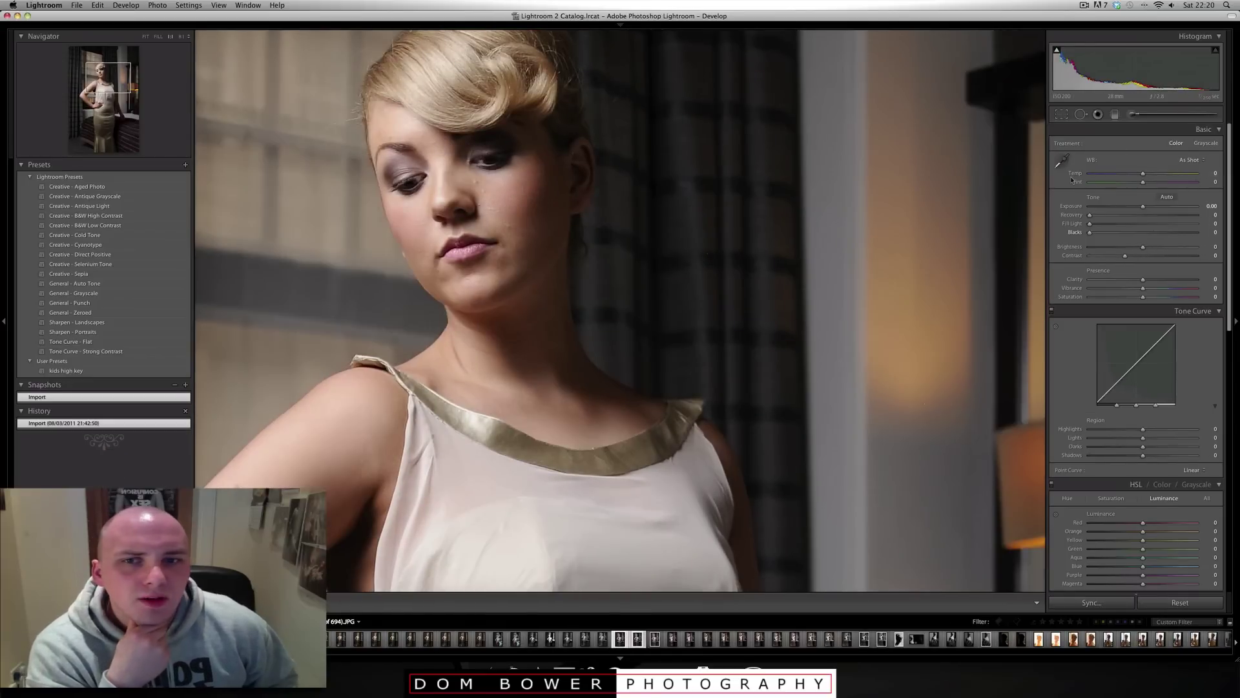
key(Left)
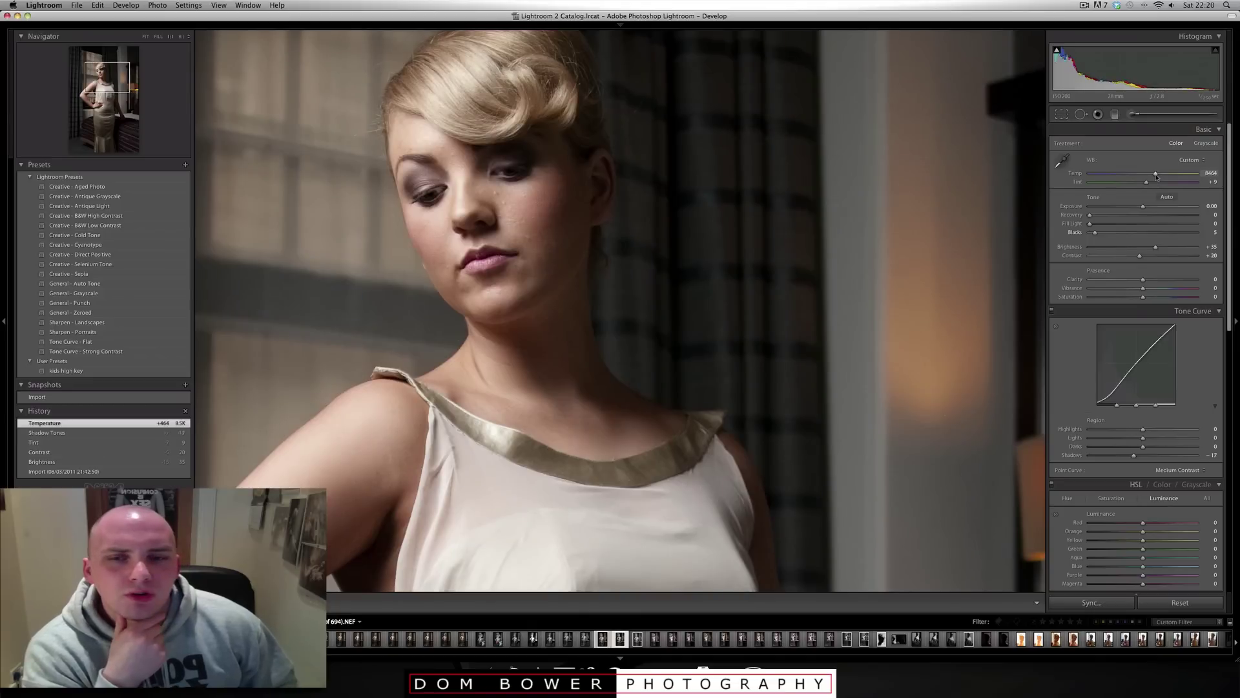
Flip between the warmed NEF (Temp 8464) and the JPEG, reframing the face at 1:1
key(Right)
key(Right)
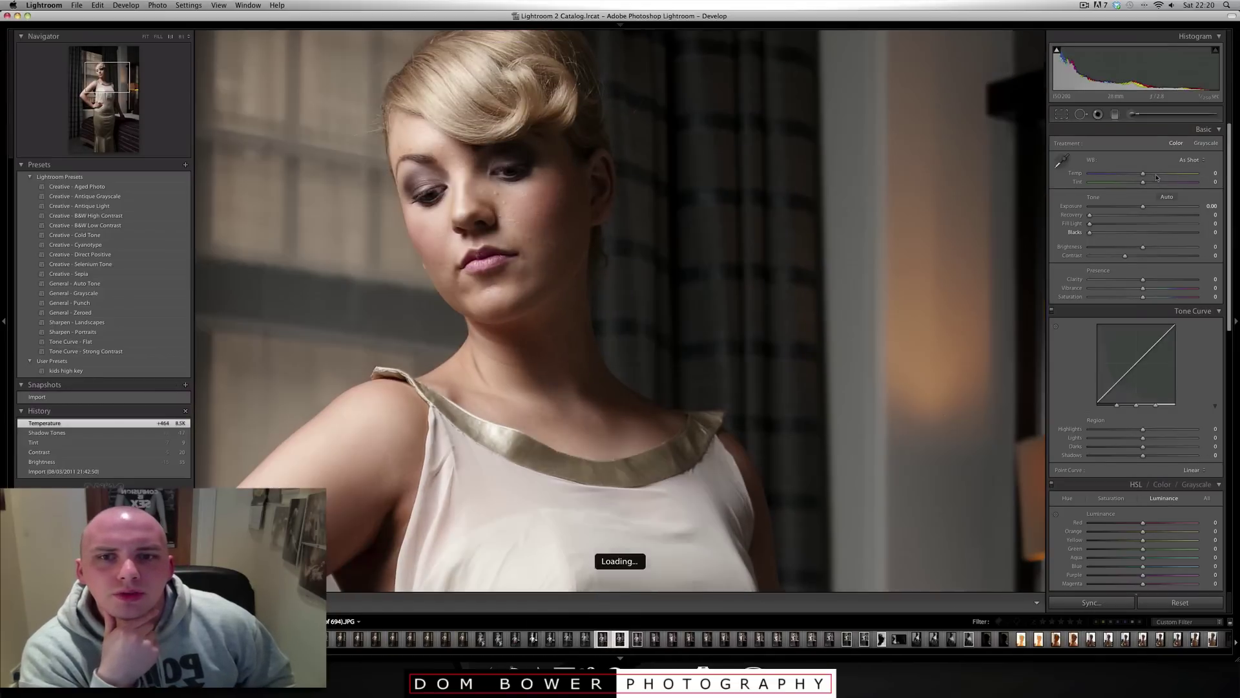
key(Left)
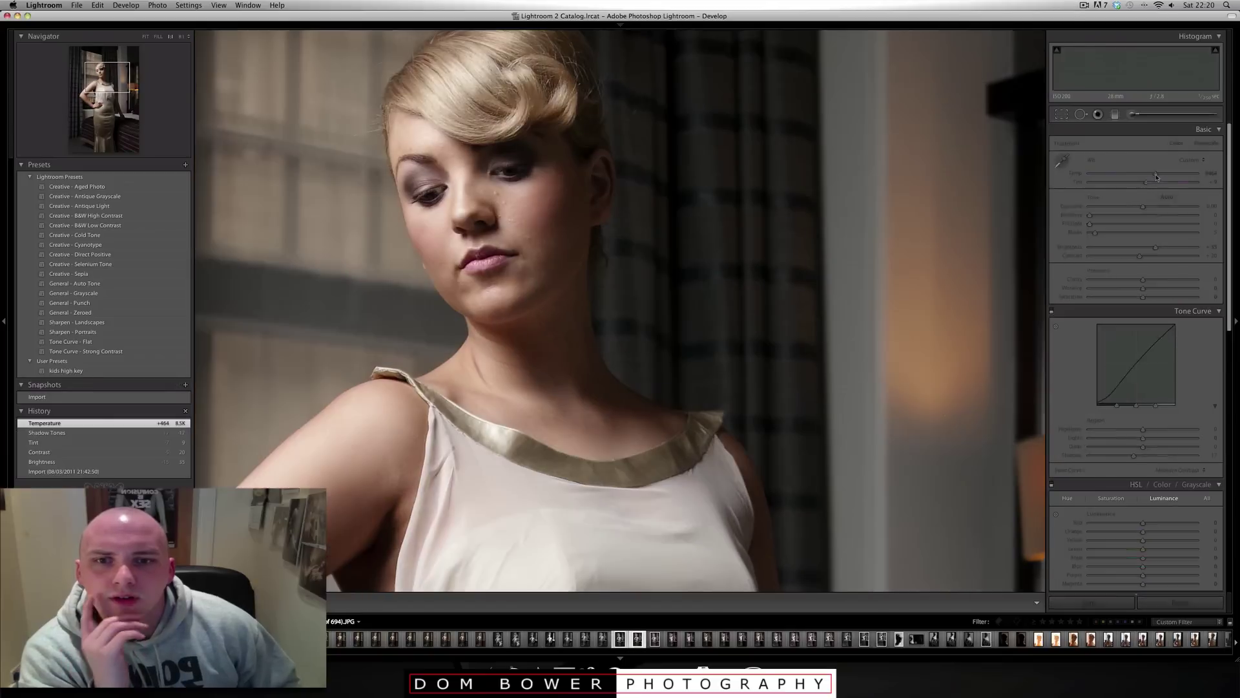
drag(498, 177, 530, 198)
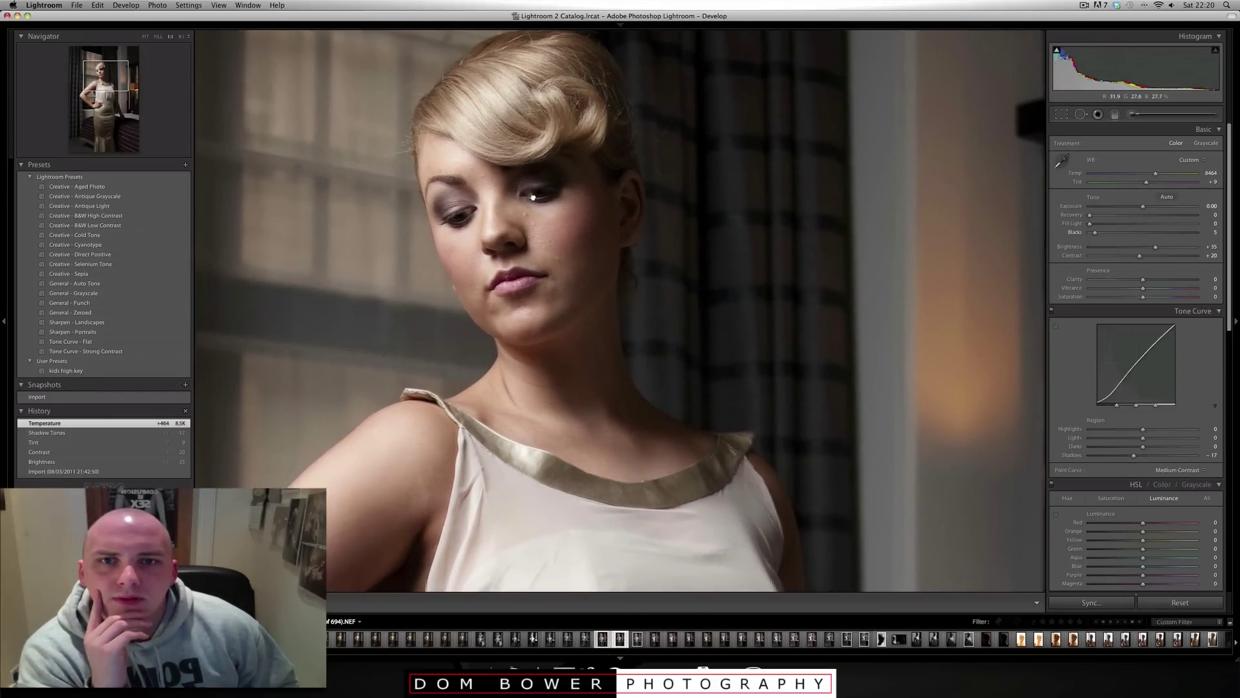
key(Right)
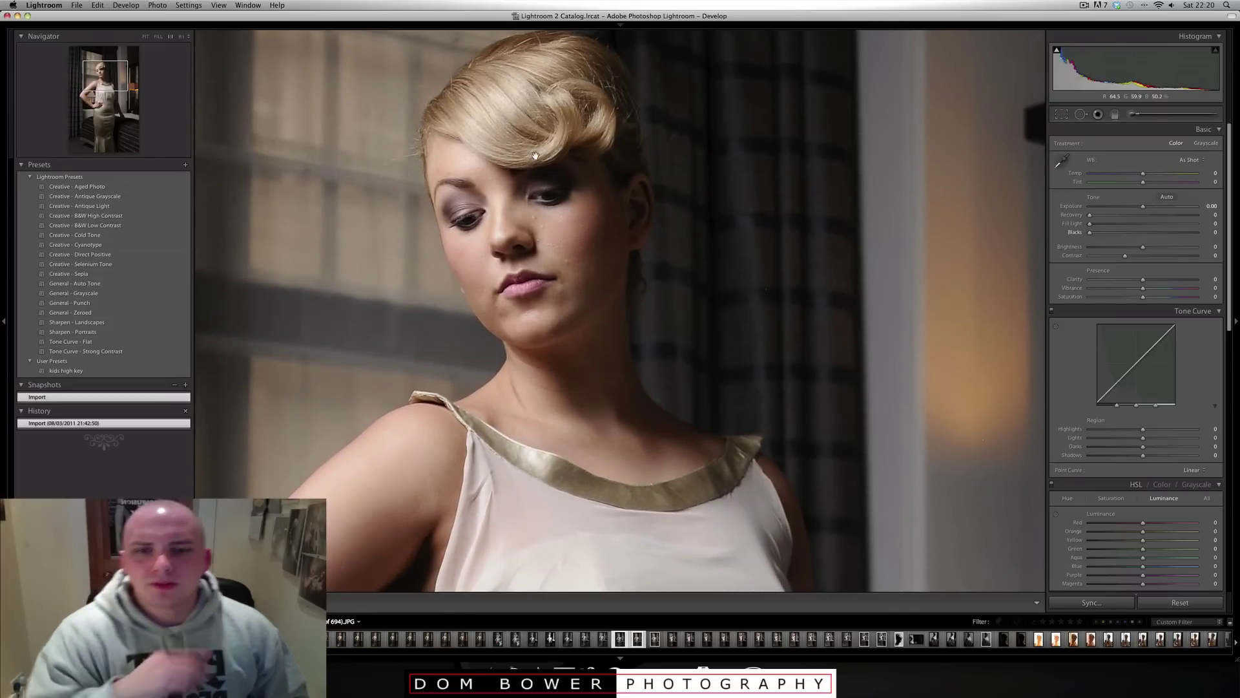
key(Left)
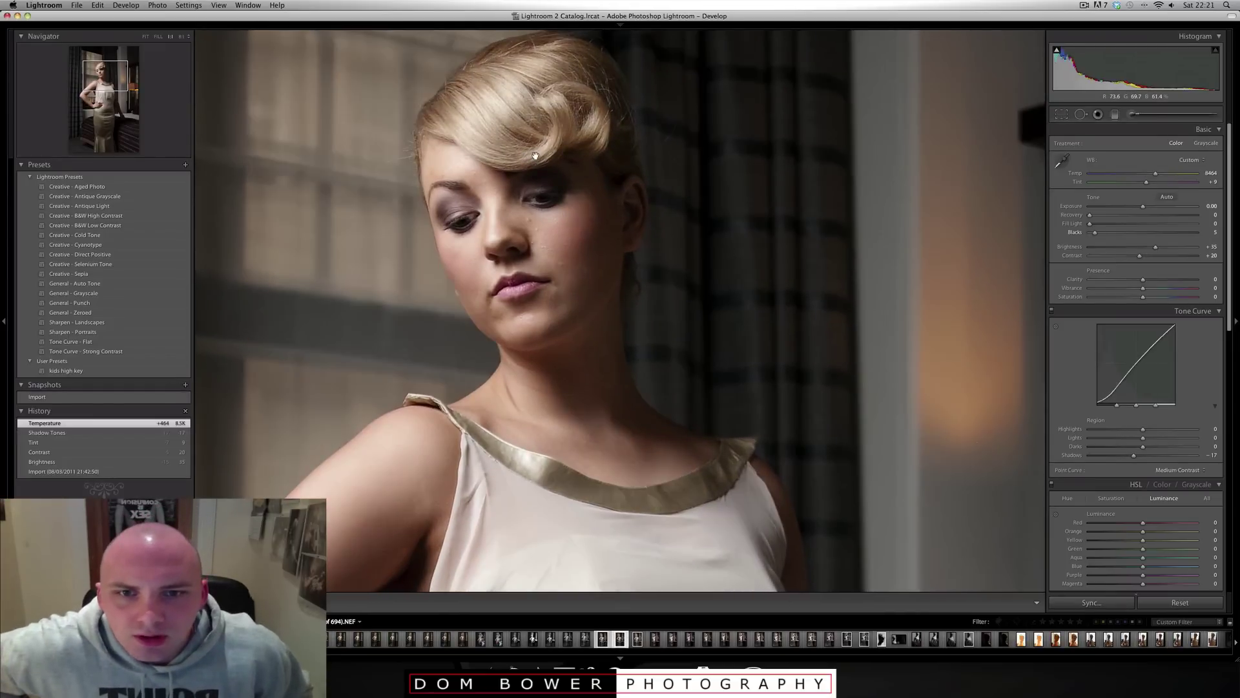
key(Right)
key(Left)
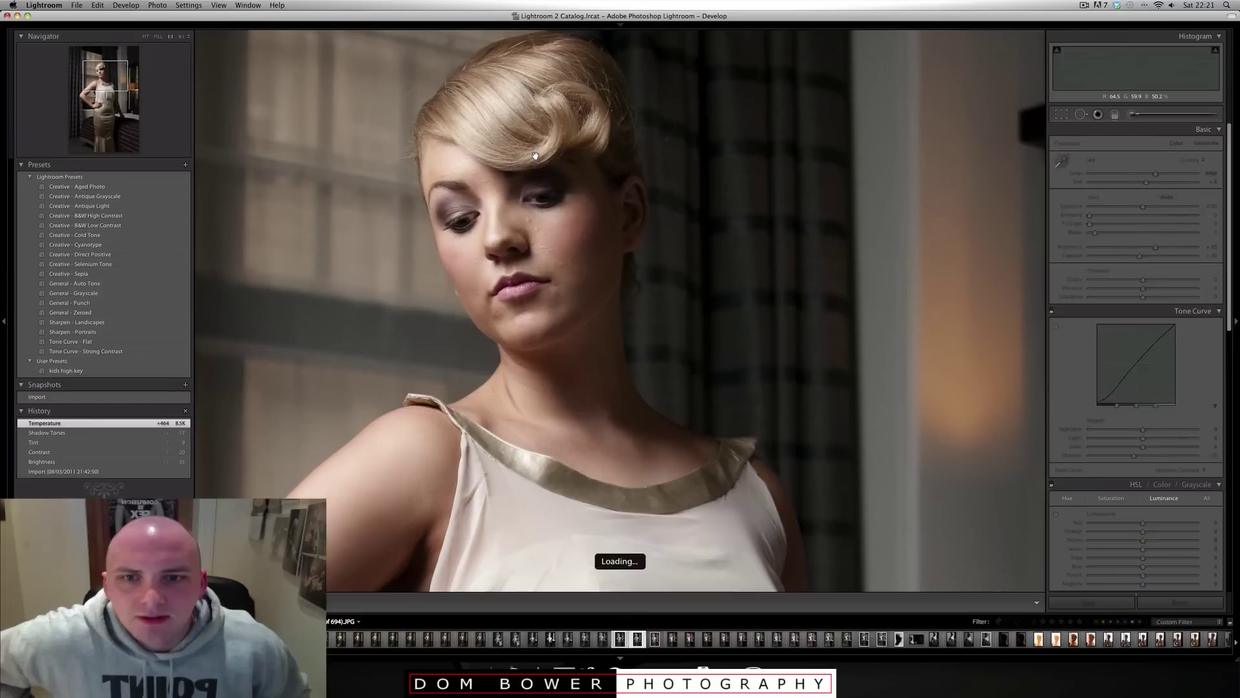
key(Right)
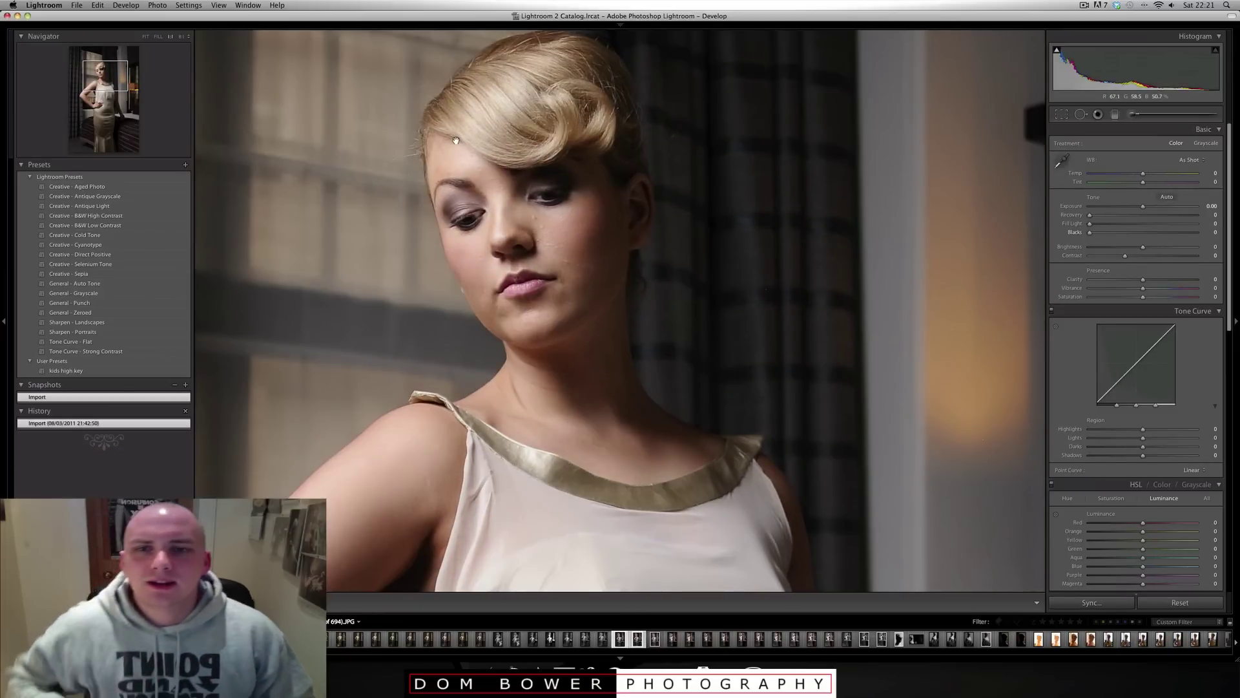
key(Left)
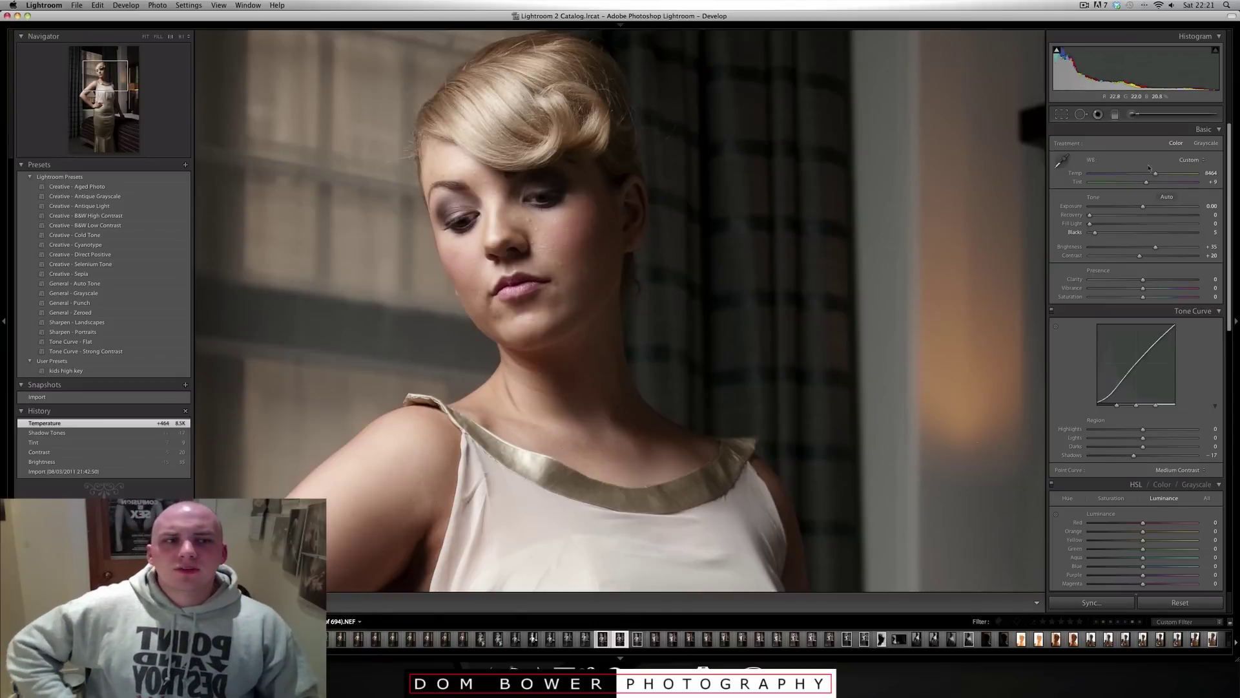
Try highlight Recovery at 57, 32 and 100, reset it, then settle on 2
click(1151, 216)
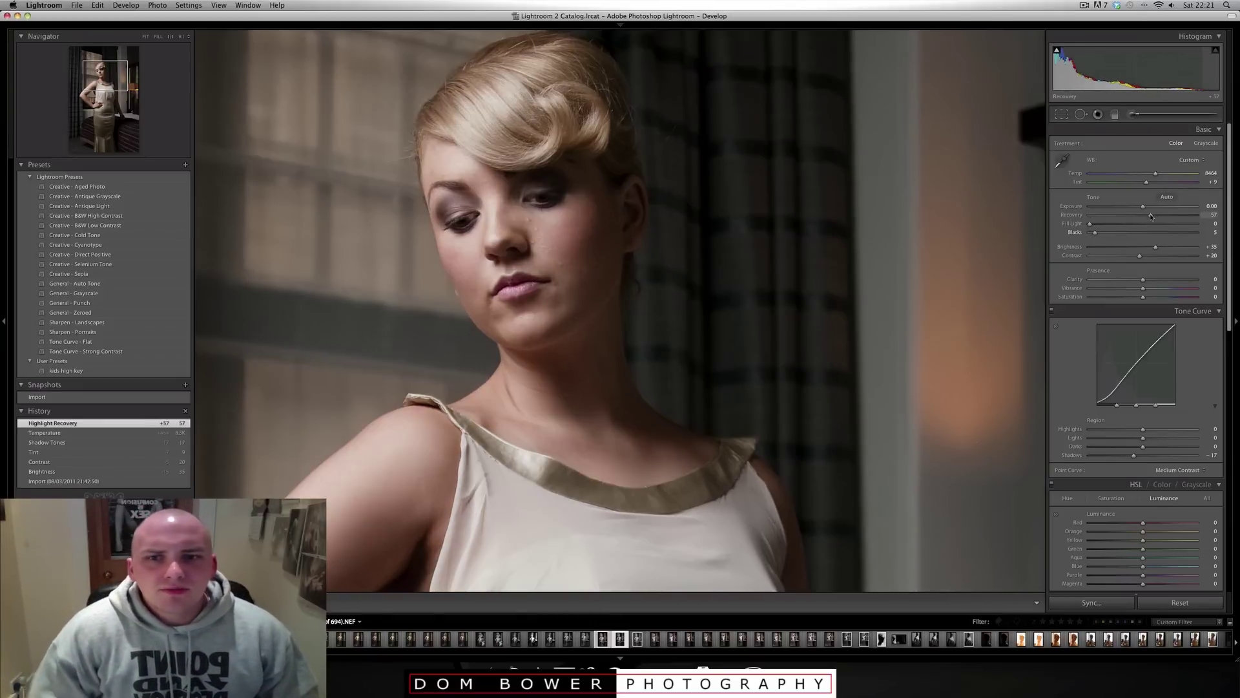
click(1125, 217)
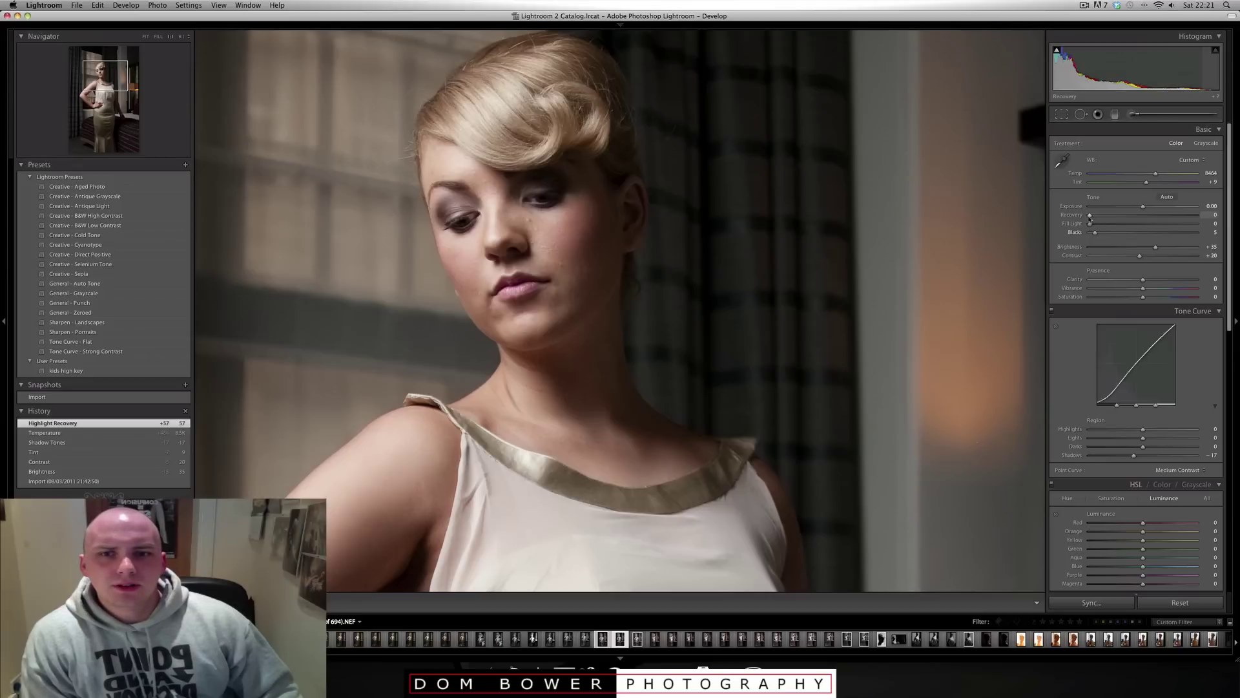
drag(1134, 217, 1208, 219)
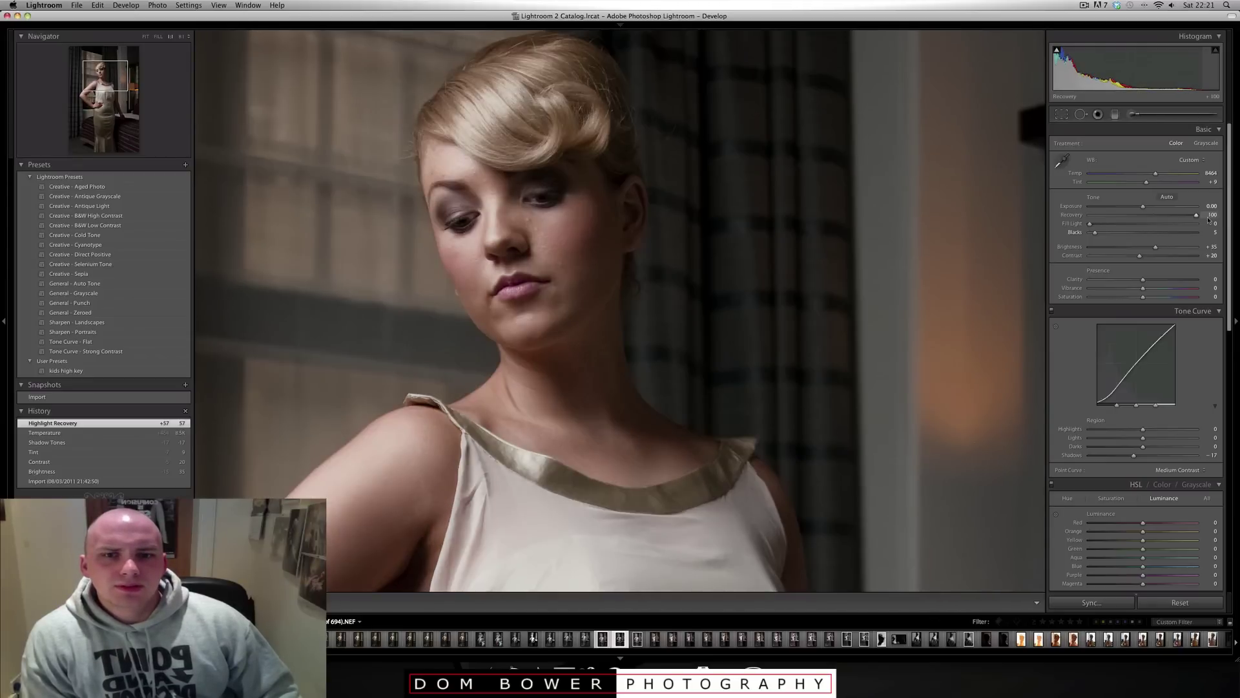
double_click(1084, 220)
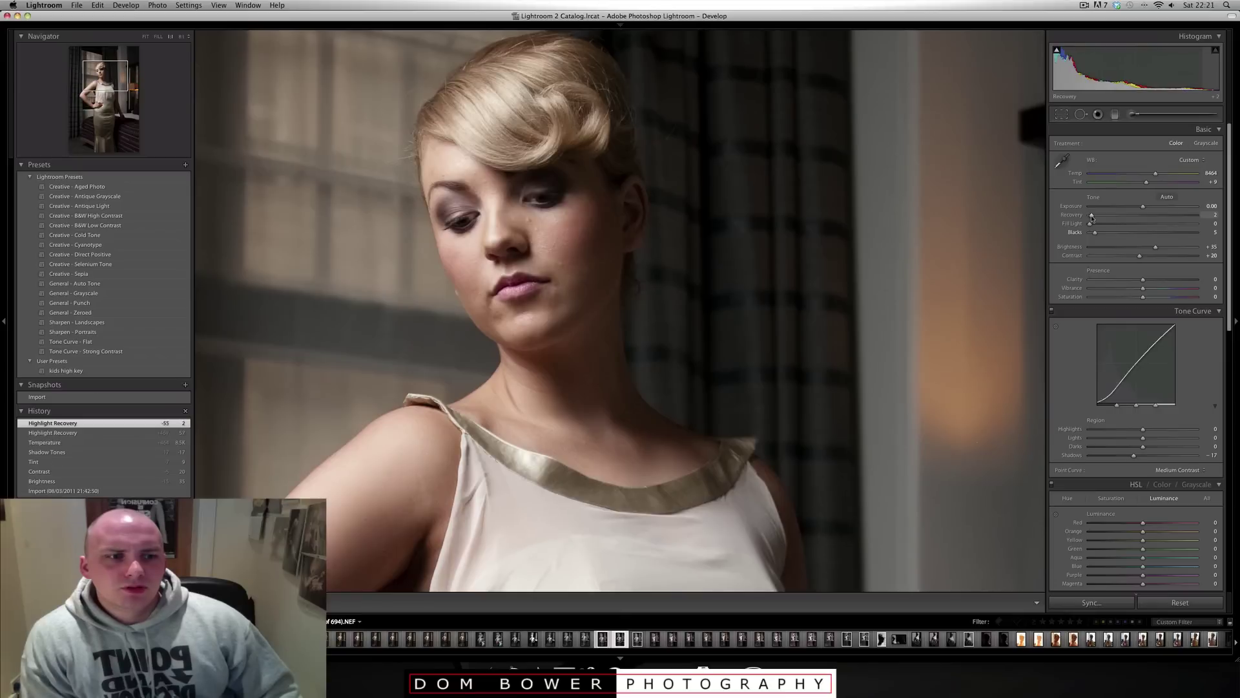
drag(1230, 229, 1236, 560)
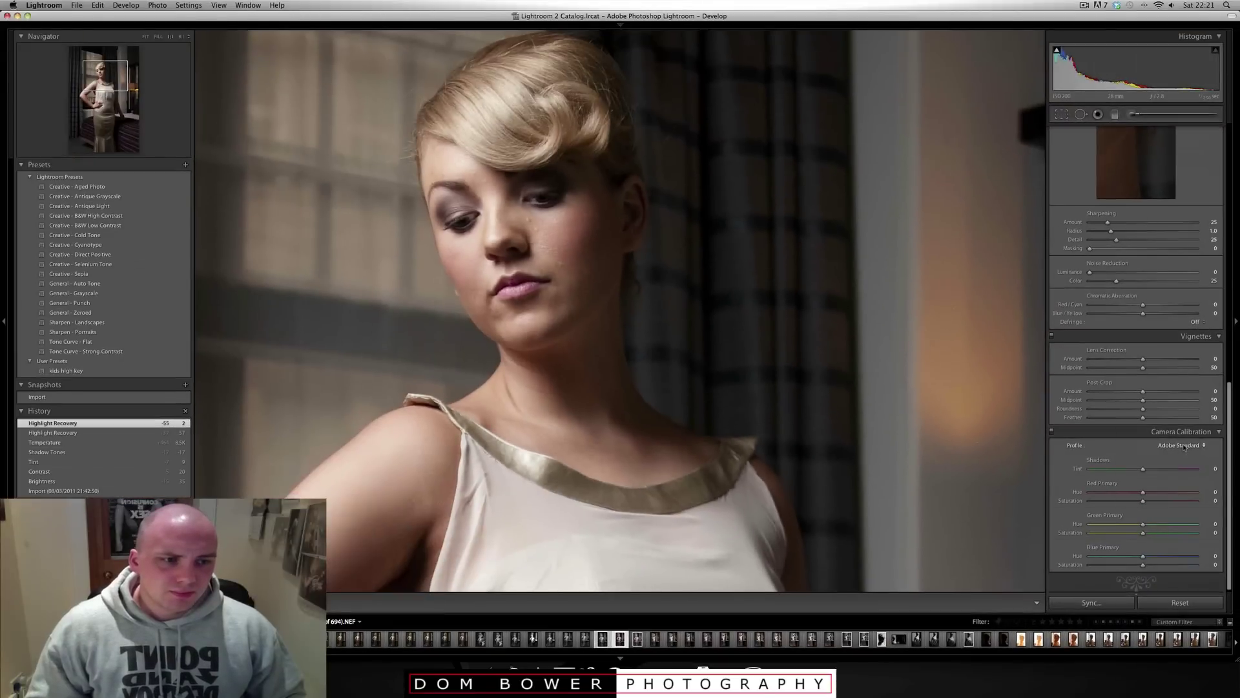
Switch the calibration profile to Camera Portrait and flip between NEF and JPEG, ending on the NEF
click(1185, 446)
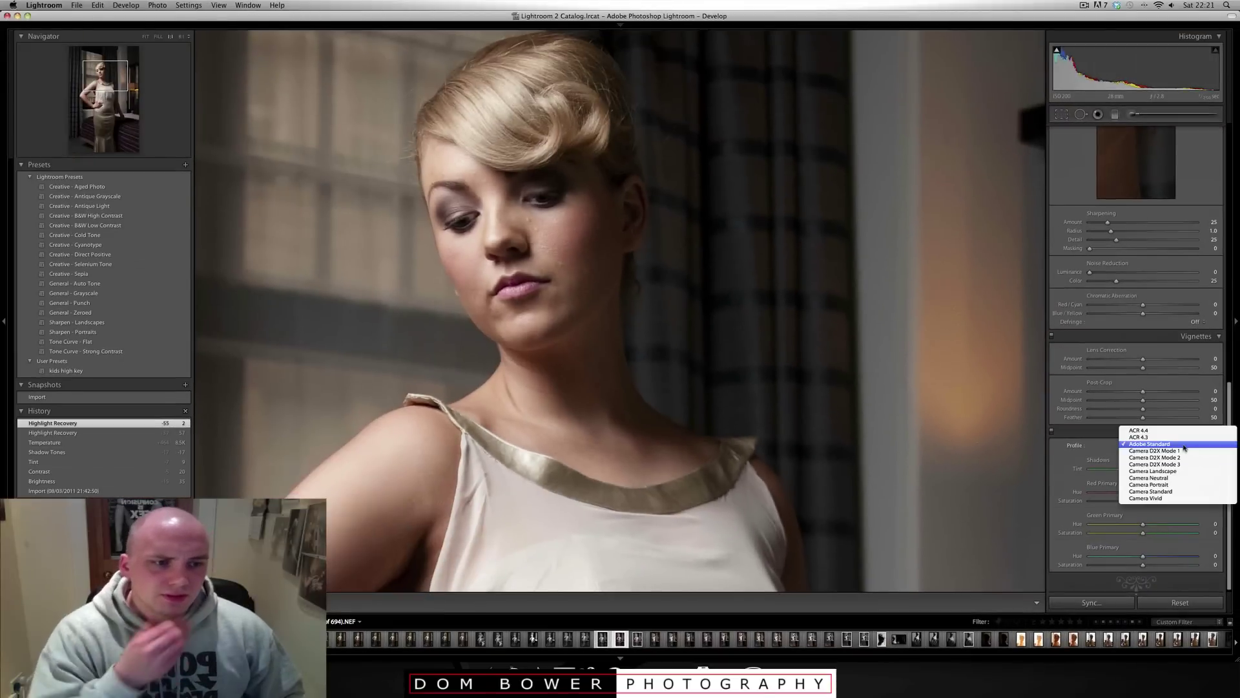
click(1187, 485)
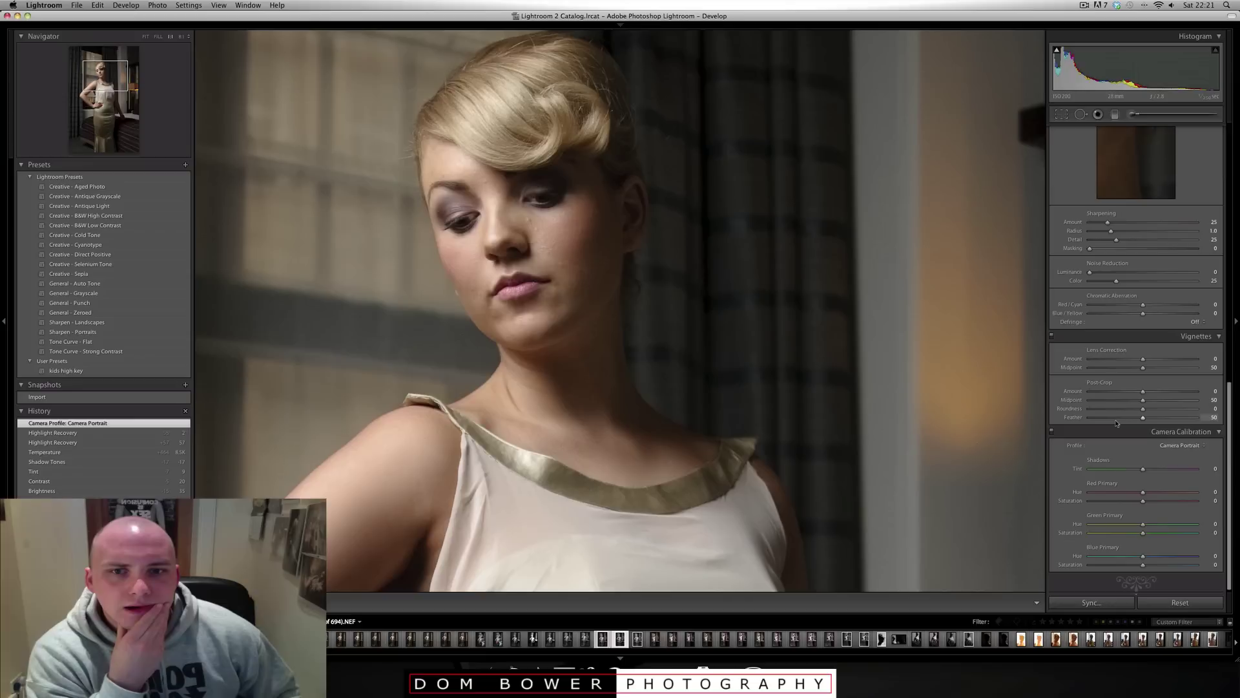
key(Left)
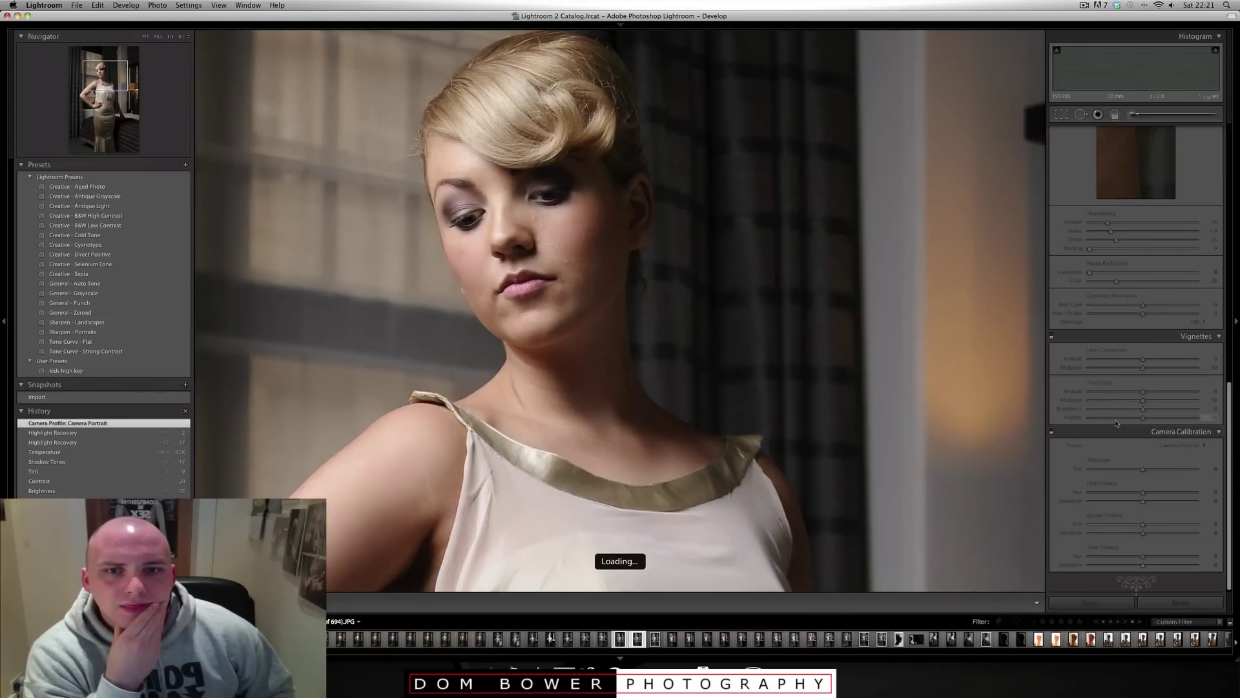
key(Right)
key(Left)
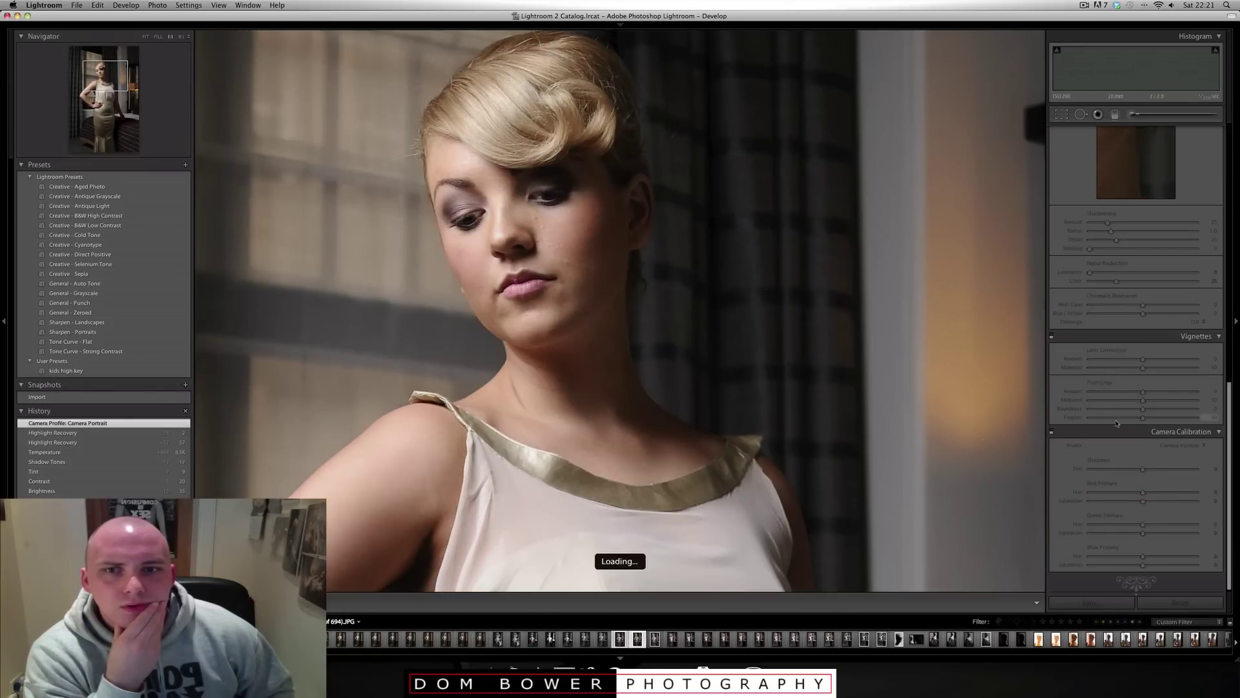
key(Right)
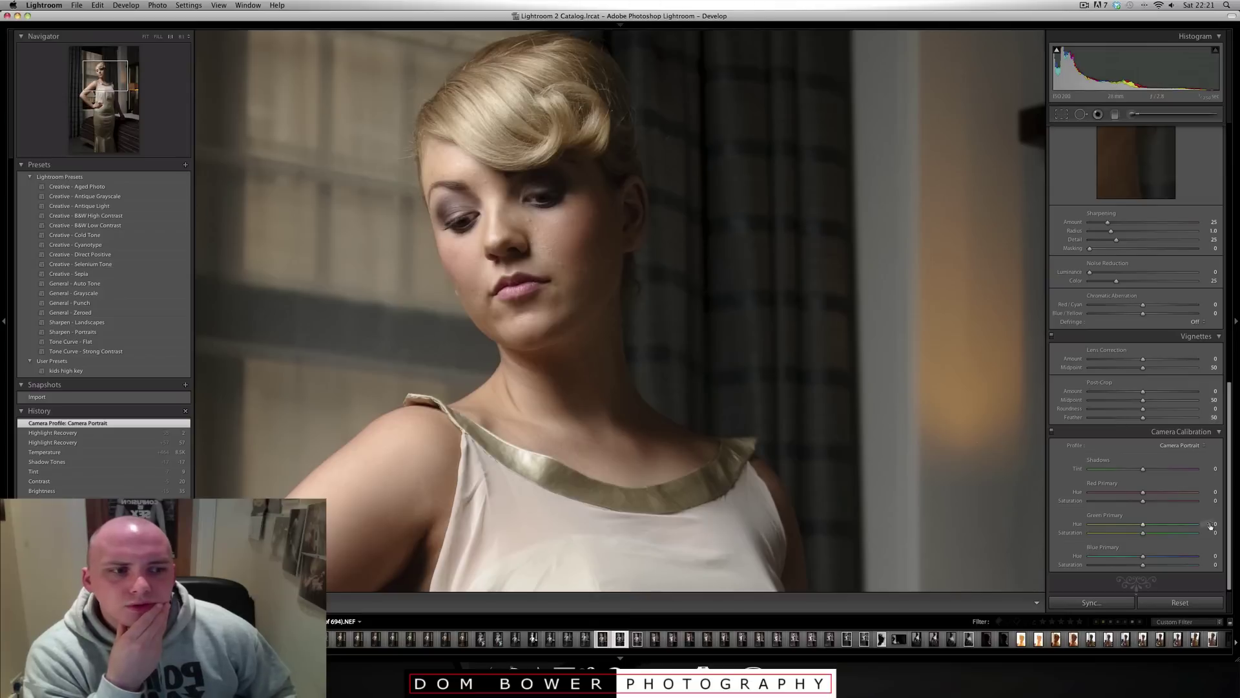
scroll(1228, 425, up, 5)
scroll(1228, 424, up, 10)
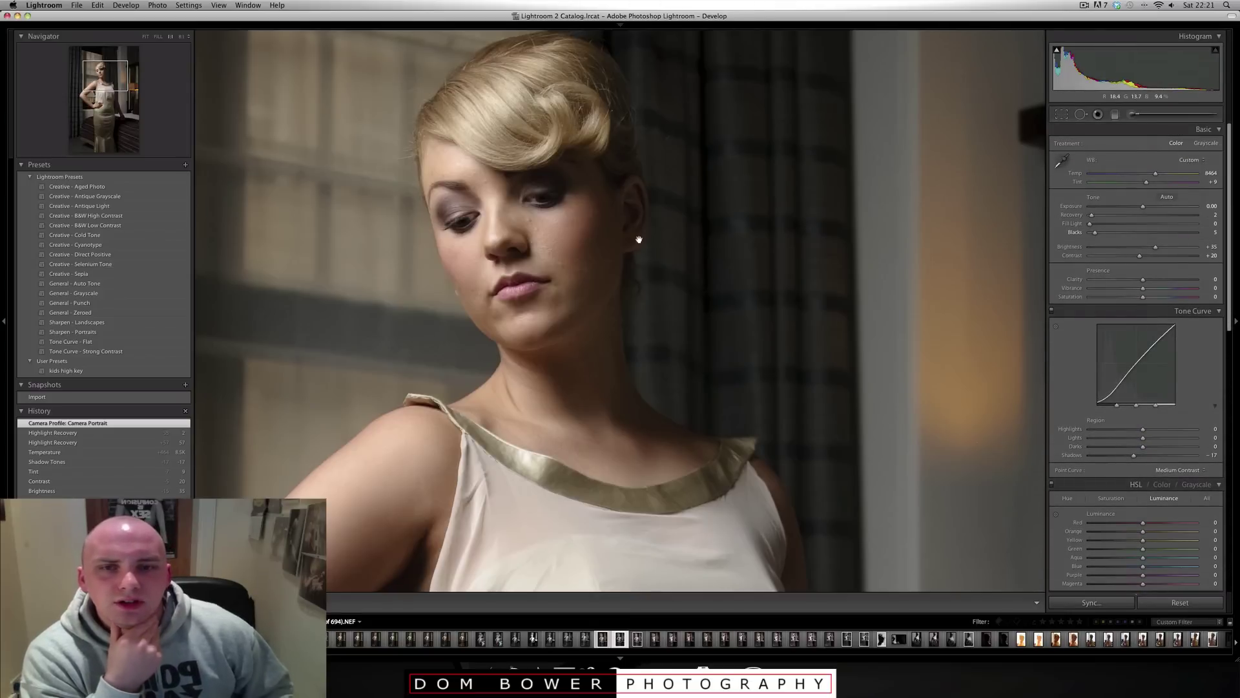
key(Right)
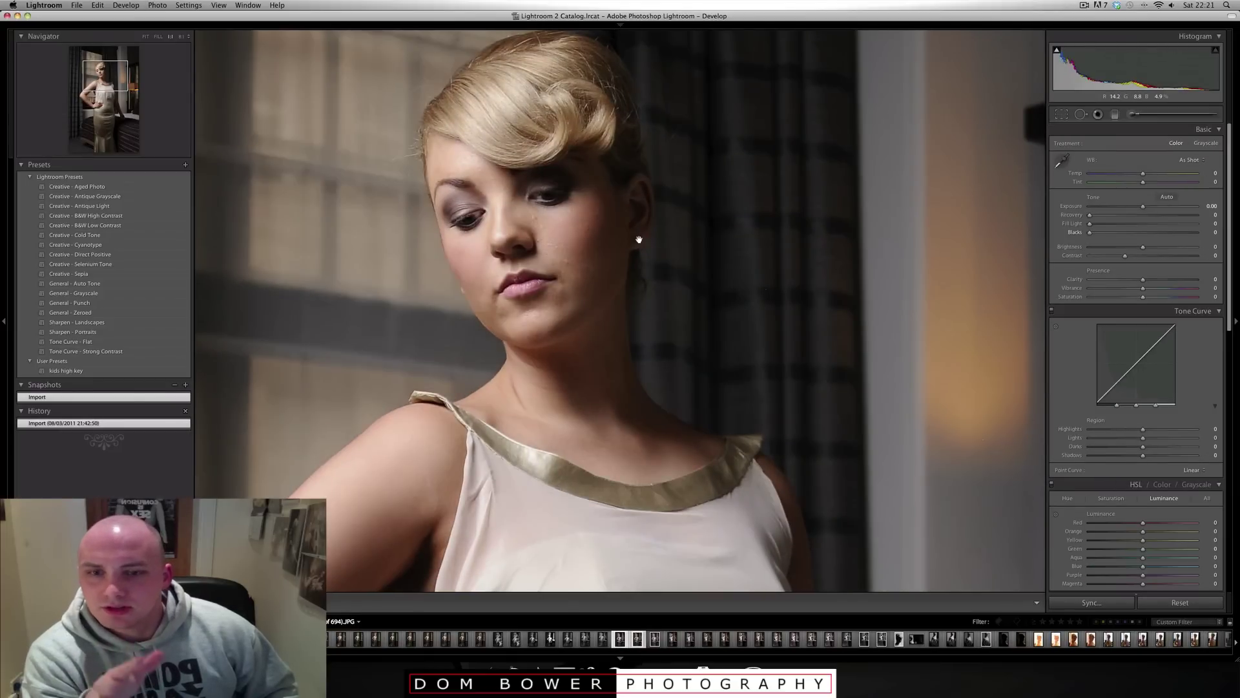
key(Right)
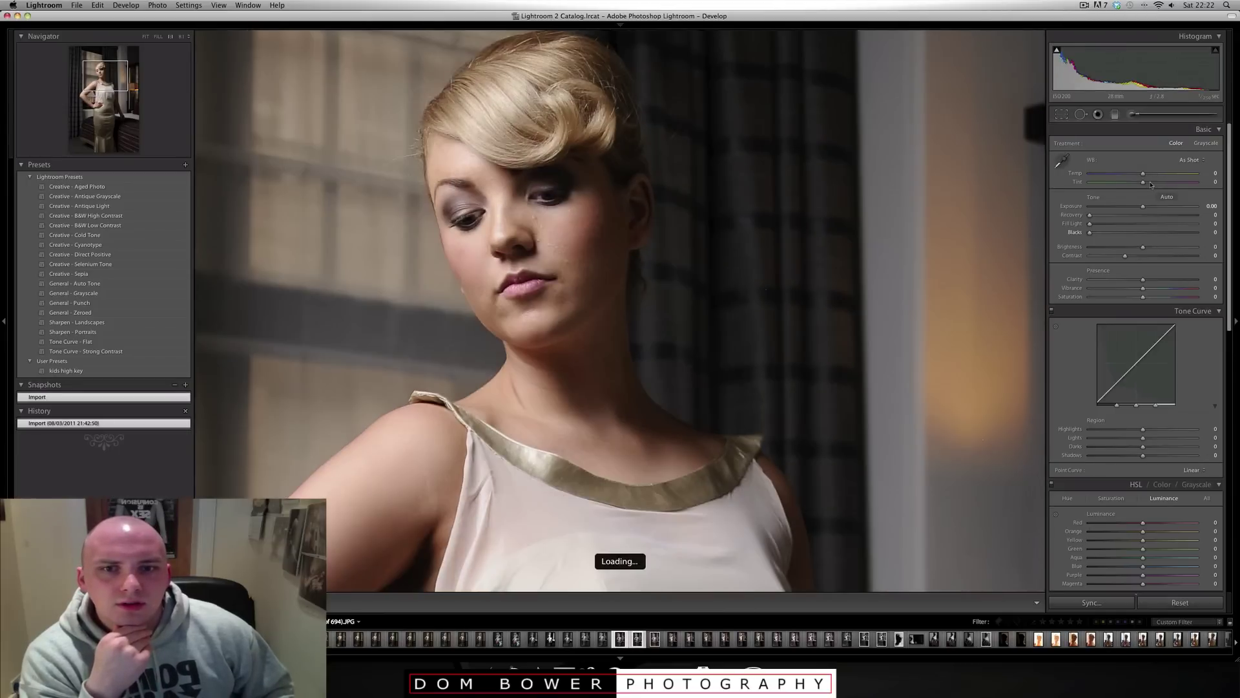
key(Right)
key(Right)
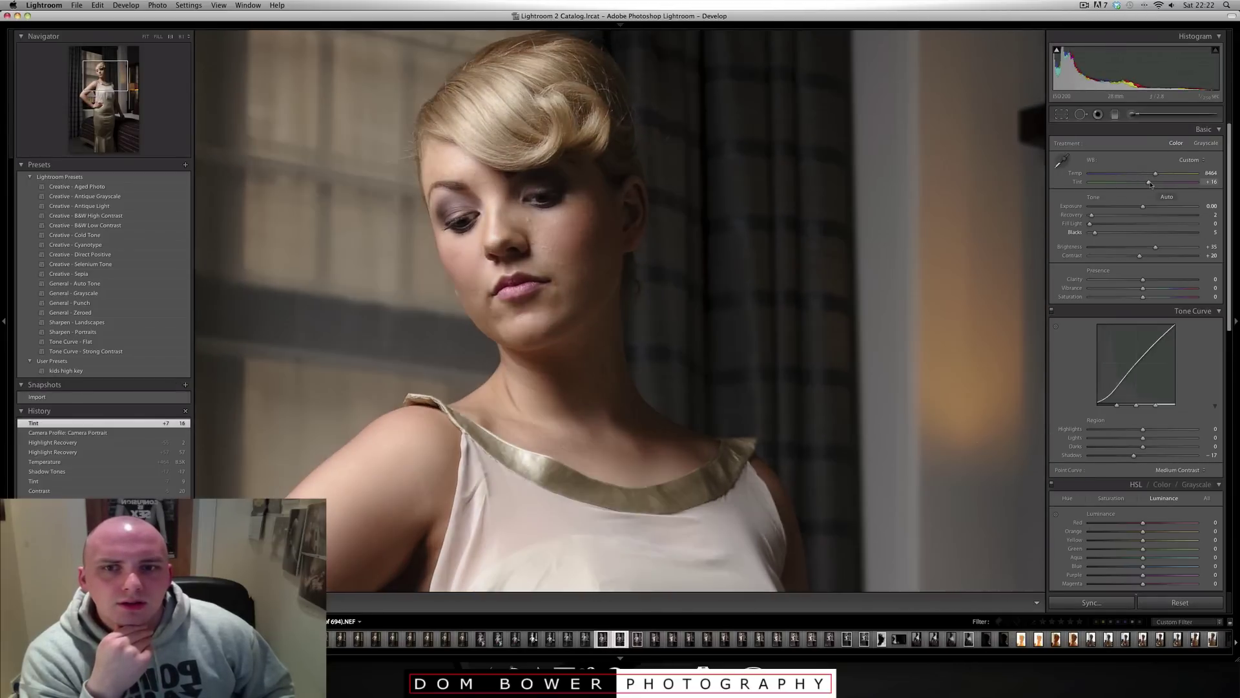
key(Left)
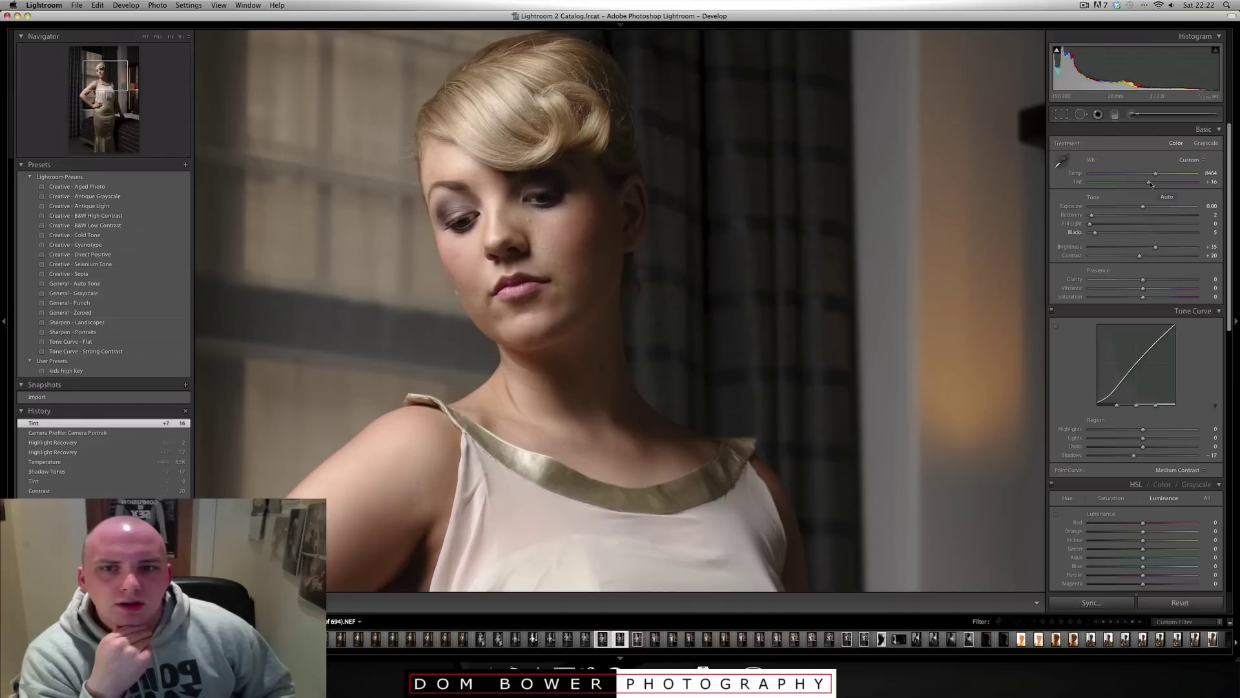
key(Right)
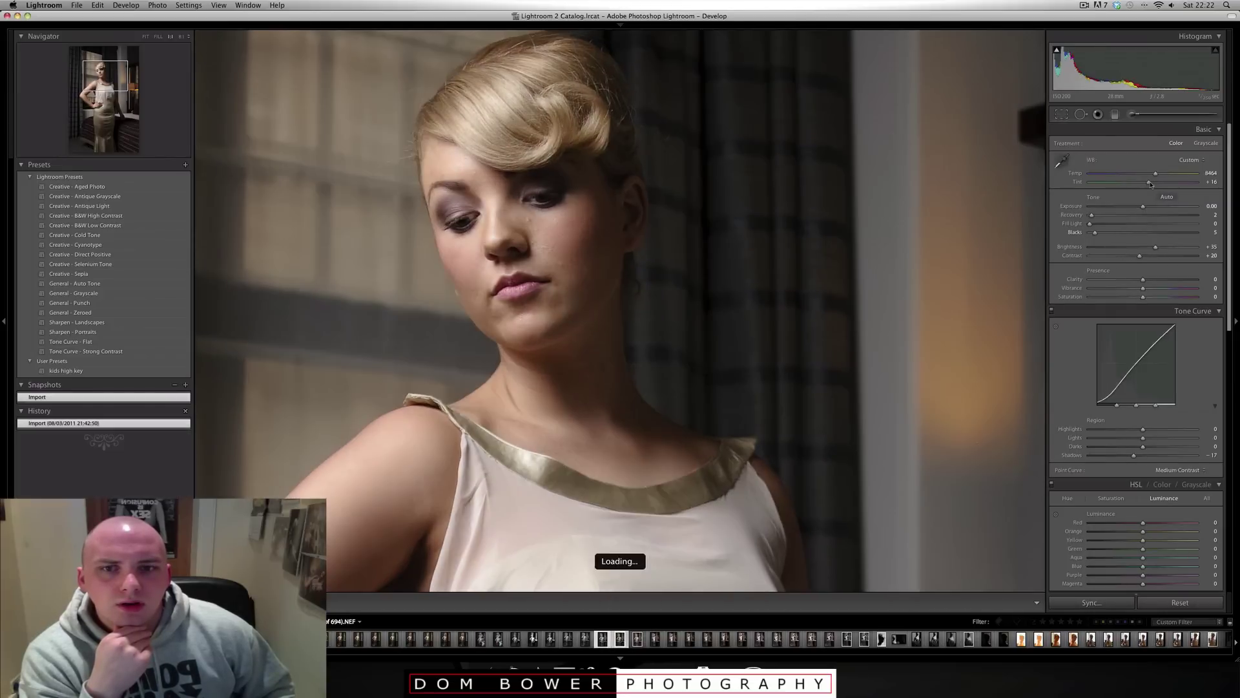
key(Left)
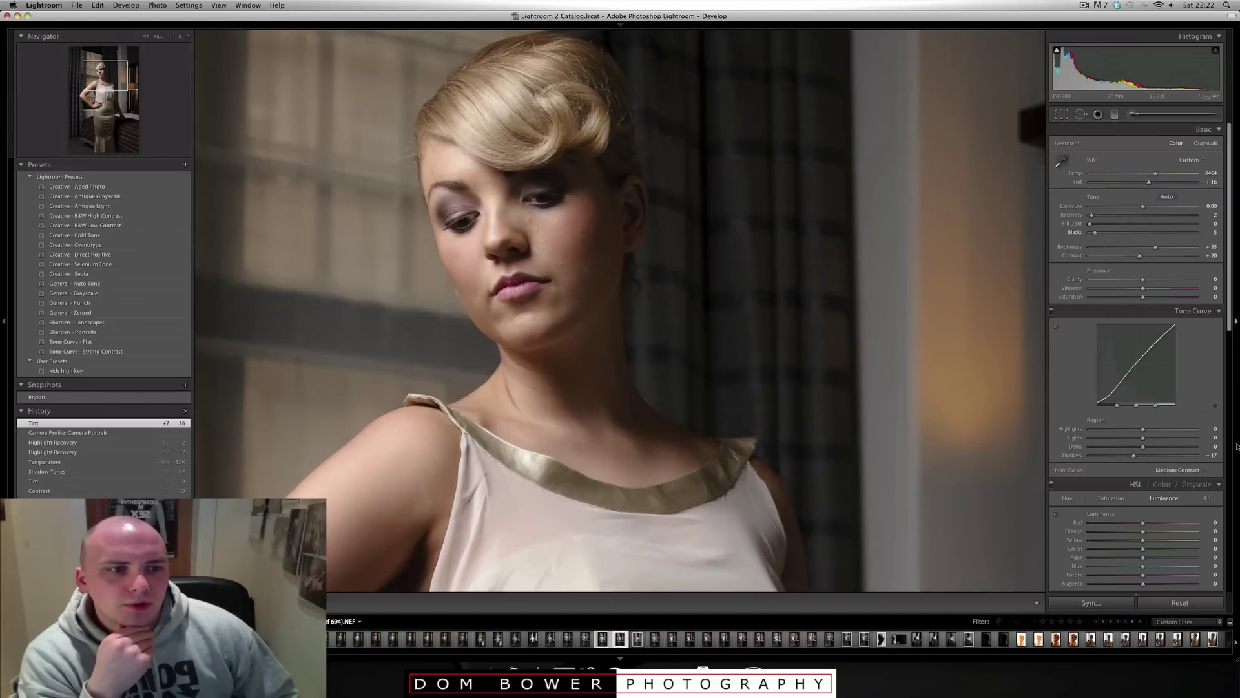
Pull the tone-curve Darks down to -6 and flip between the NEF and JPEG
drag(1117, 381, 1117, 387)
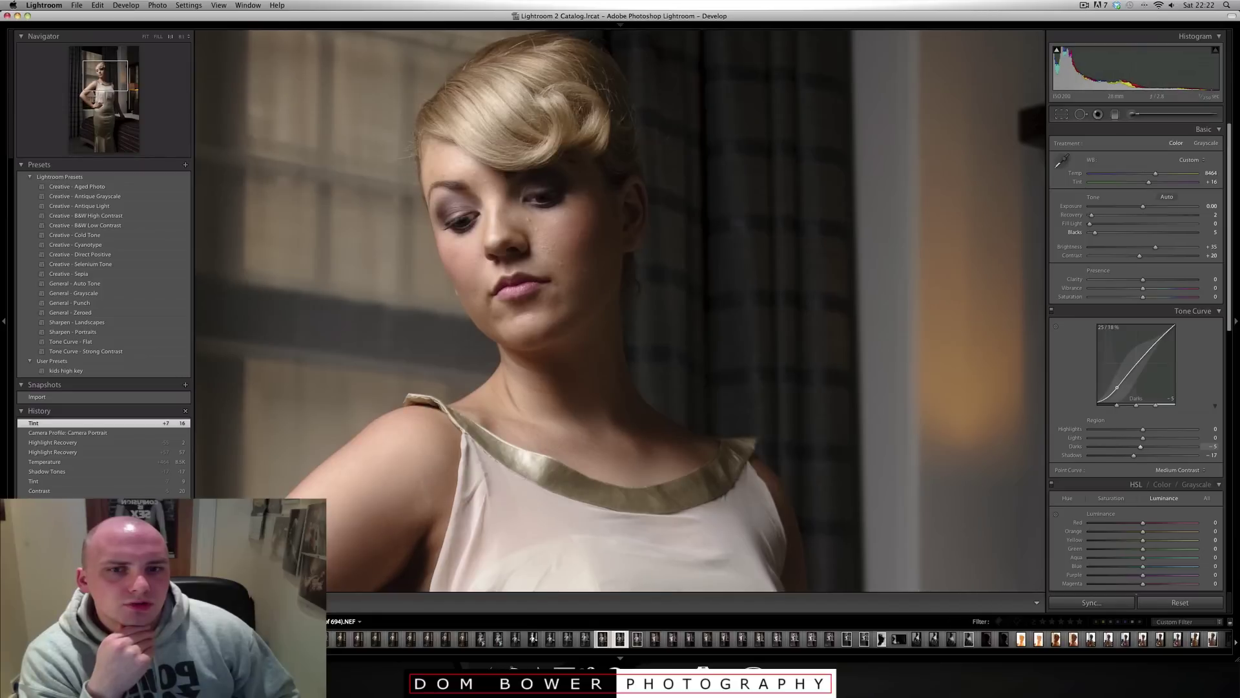
key(Right)
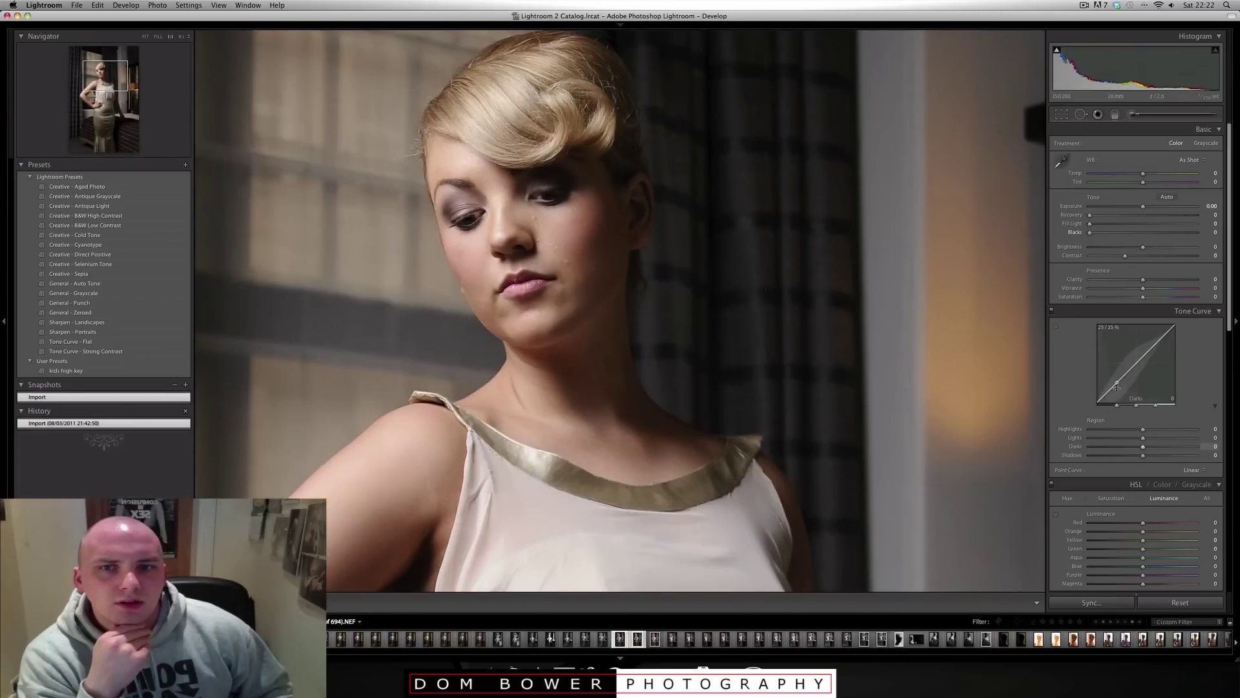
key(Left)
key(Right)
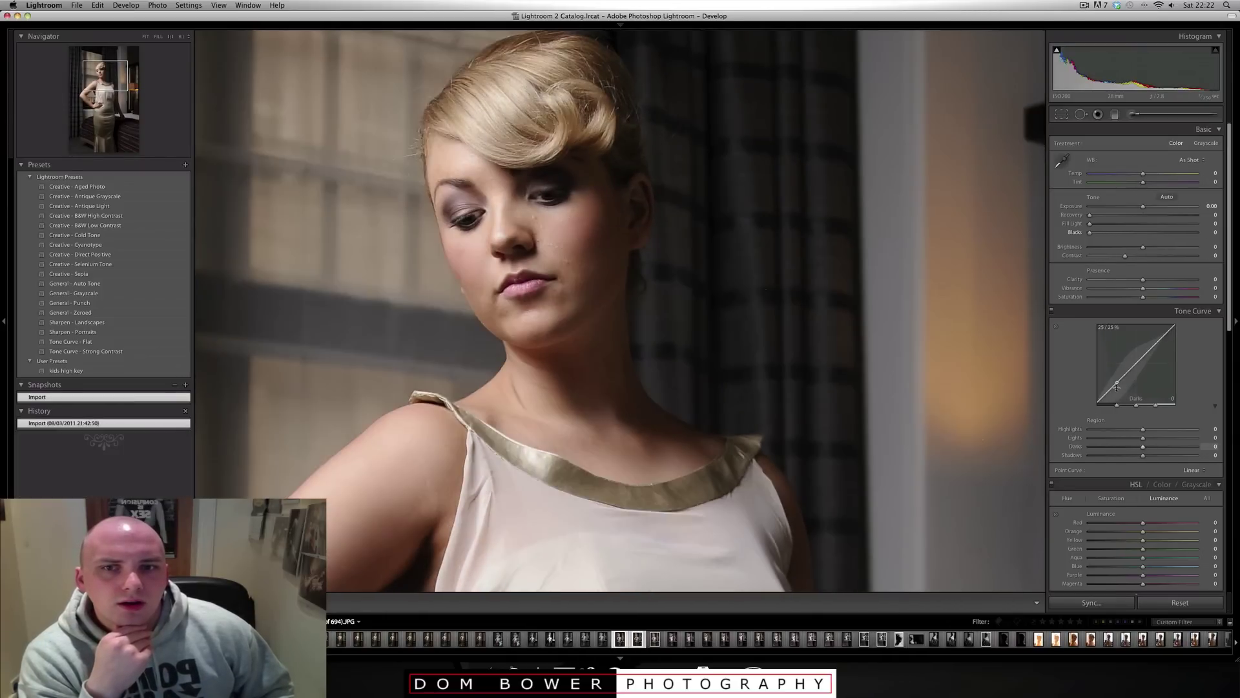
key(Left)
key(Left)
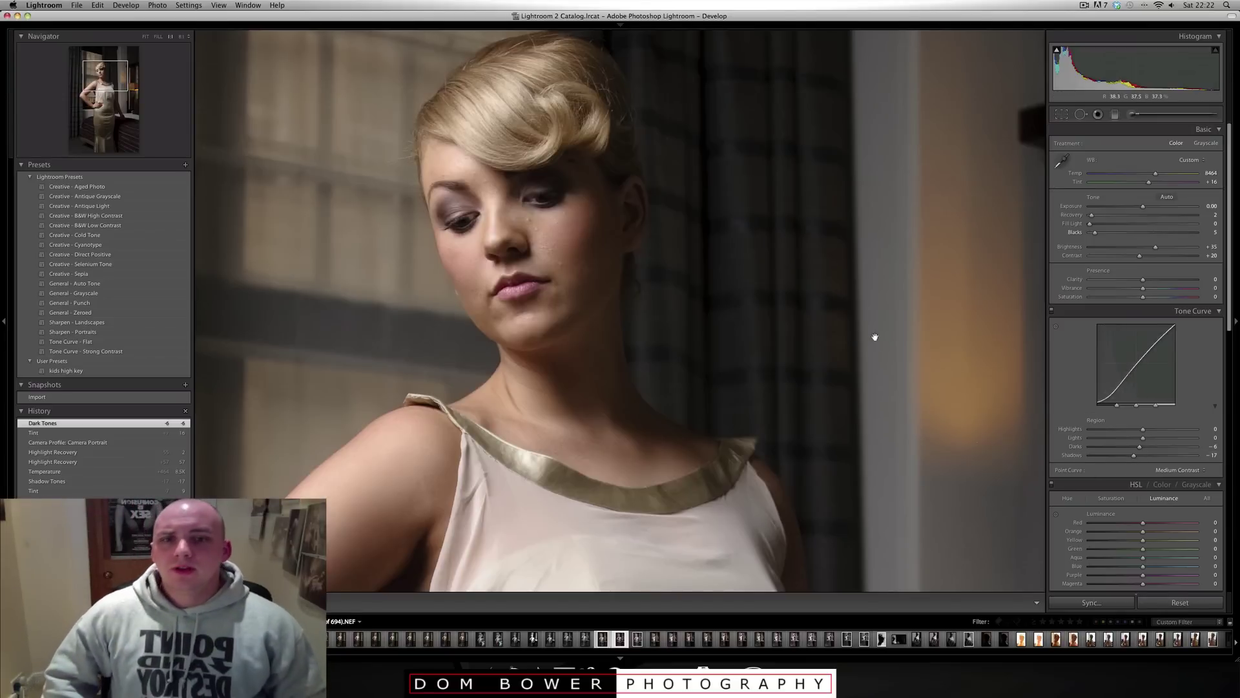
Compare the whole edited NEF against the unedited JPEG at Fit view
click(691, 308)
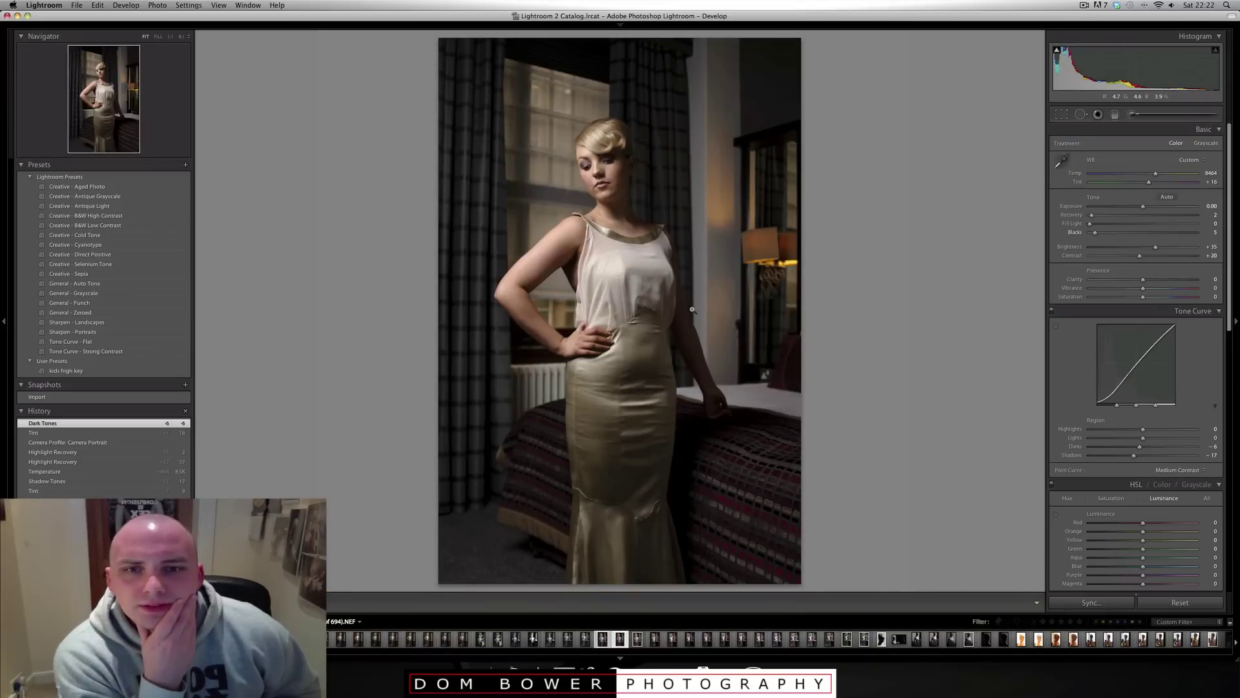
key(Right)
key(Right)
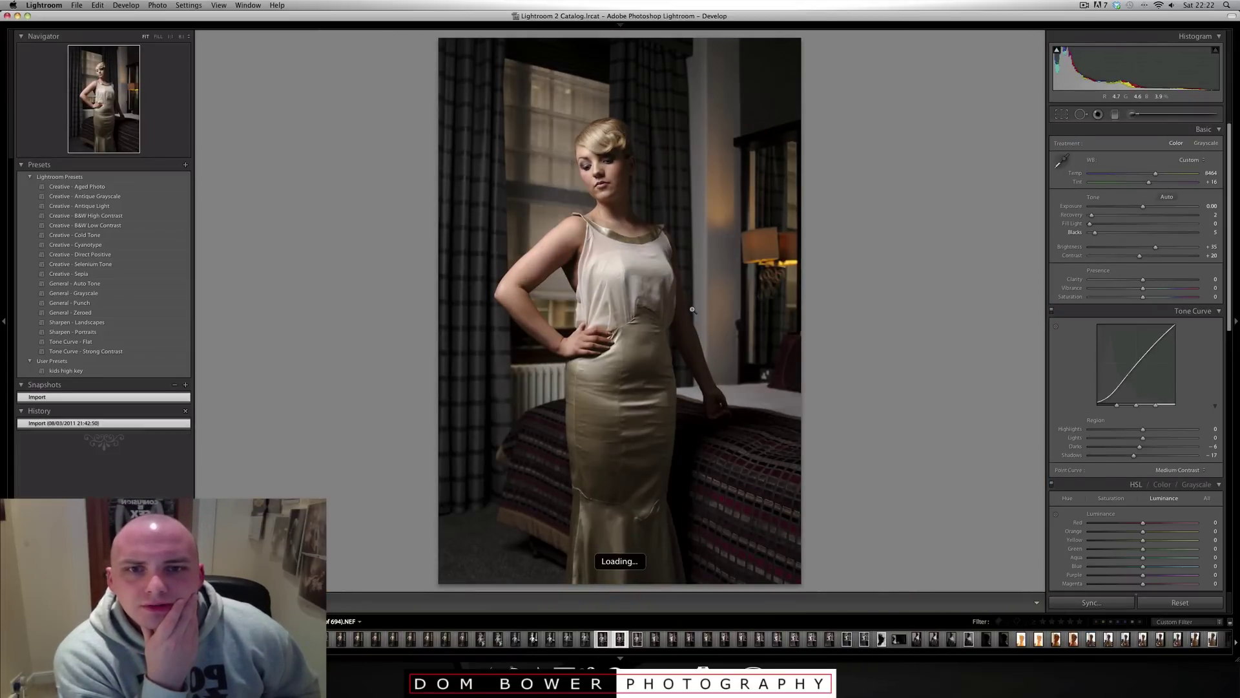
key(Right)
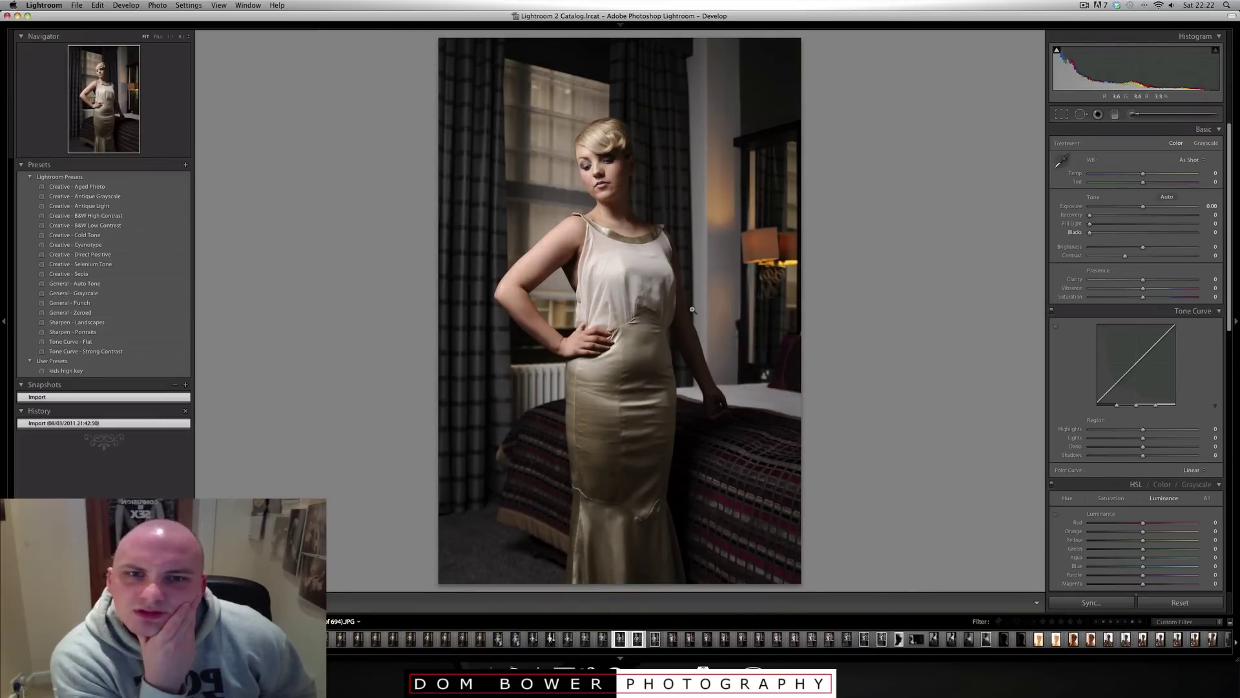
key(Left)
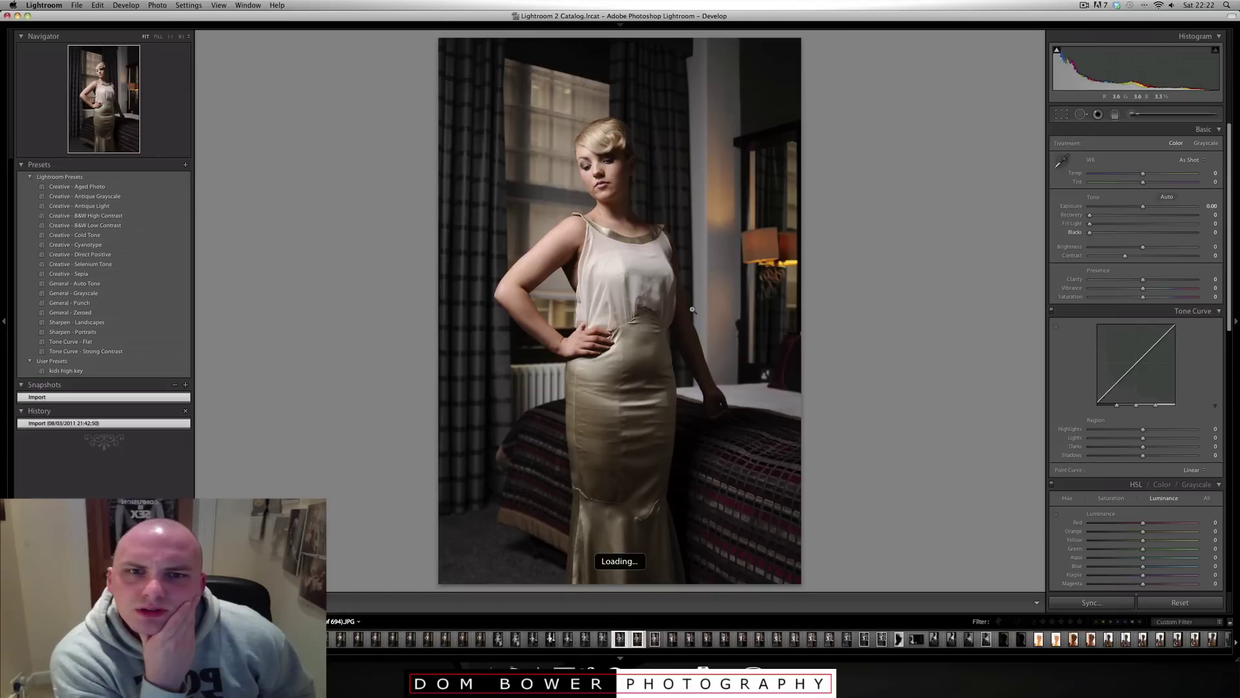
key(Right)
key(Left)
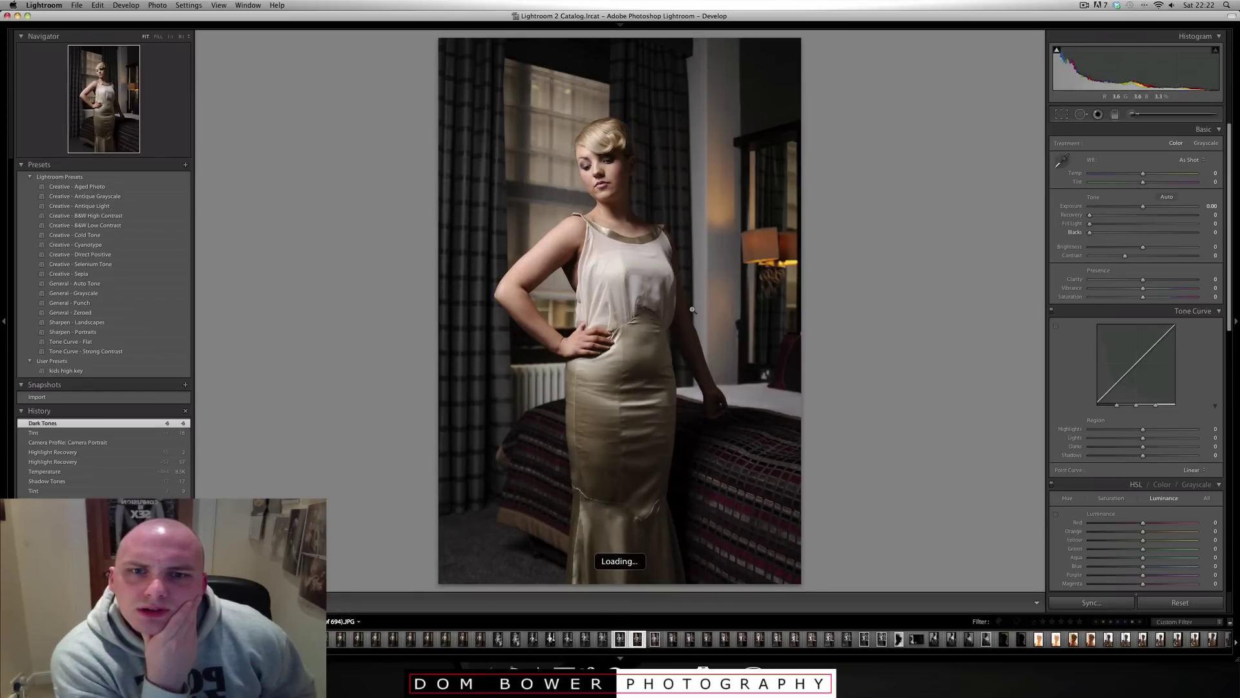
key(Right)
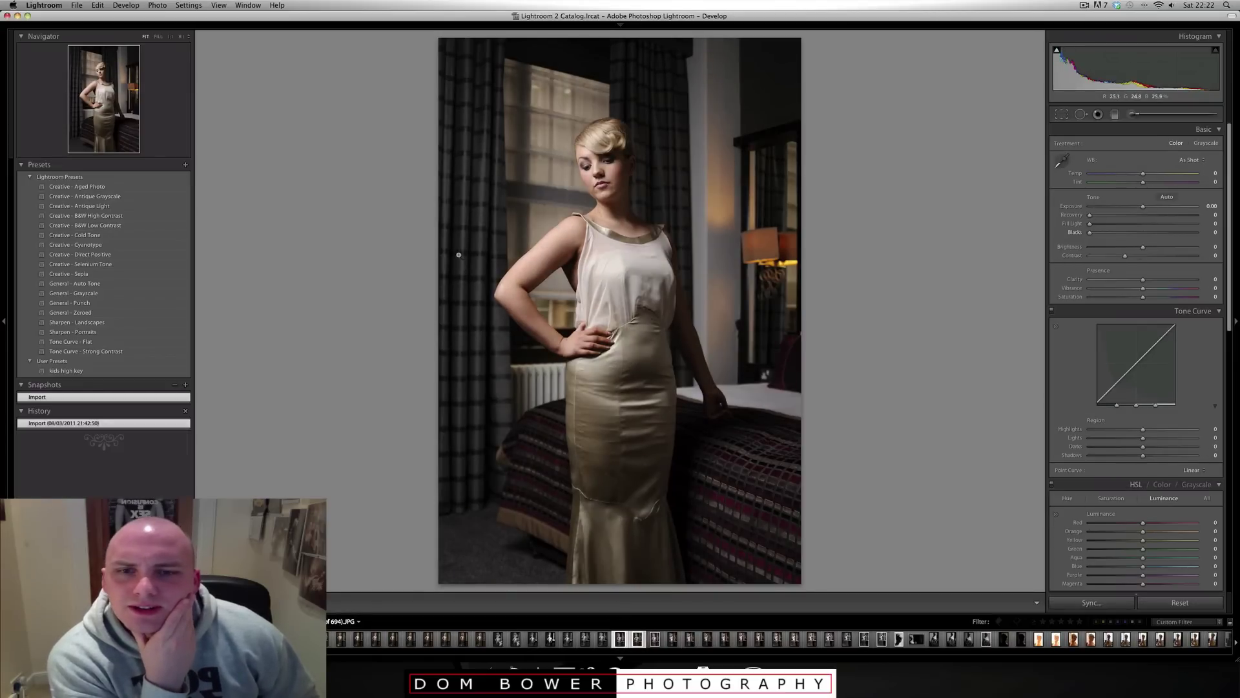
Compare NEF and JPEG at 1:1 on the upper arm and torso, then return to the whole NEF
click(554, 265)
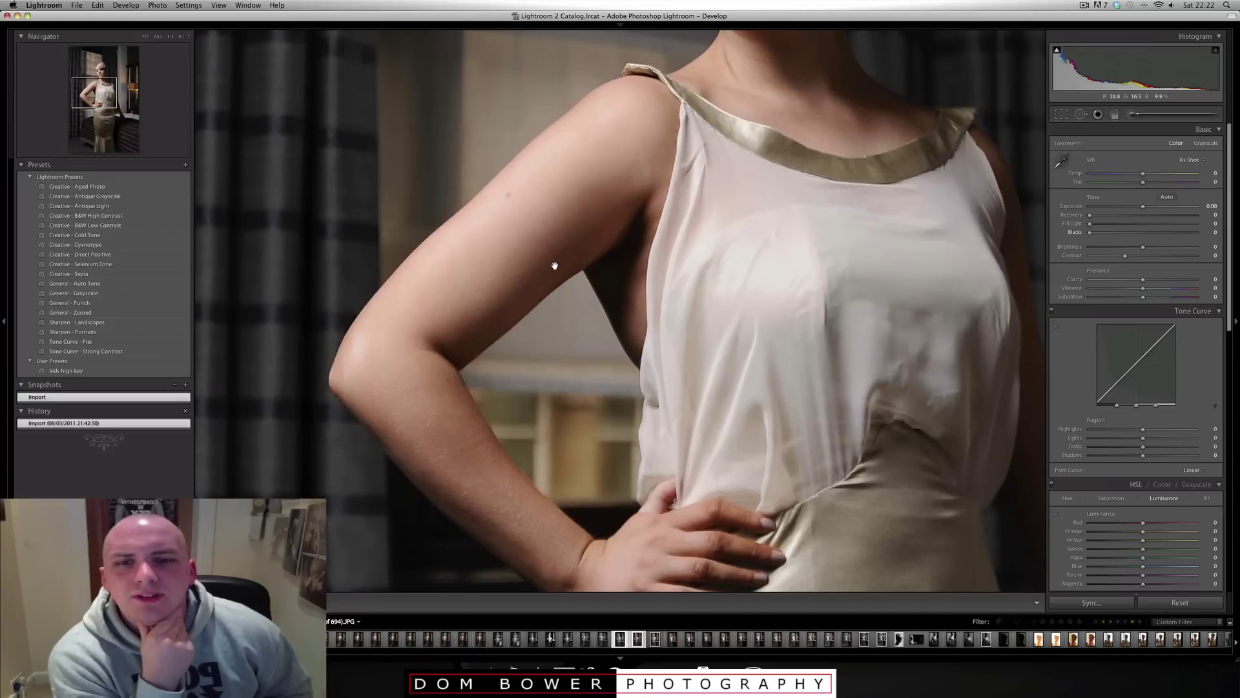
key(Left)
key(Right)
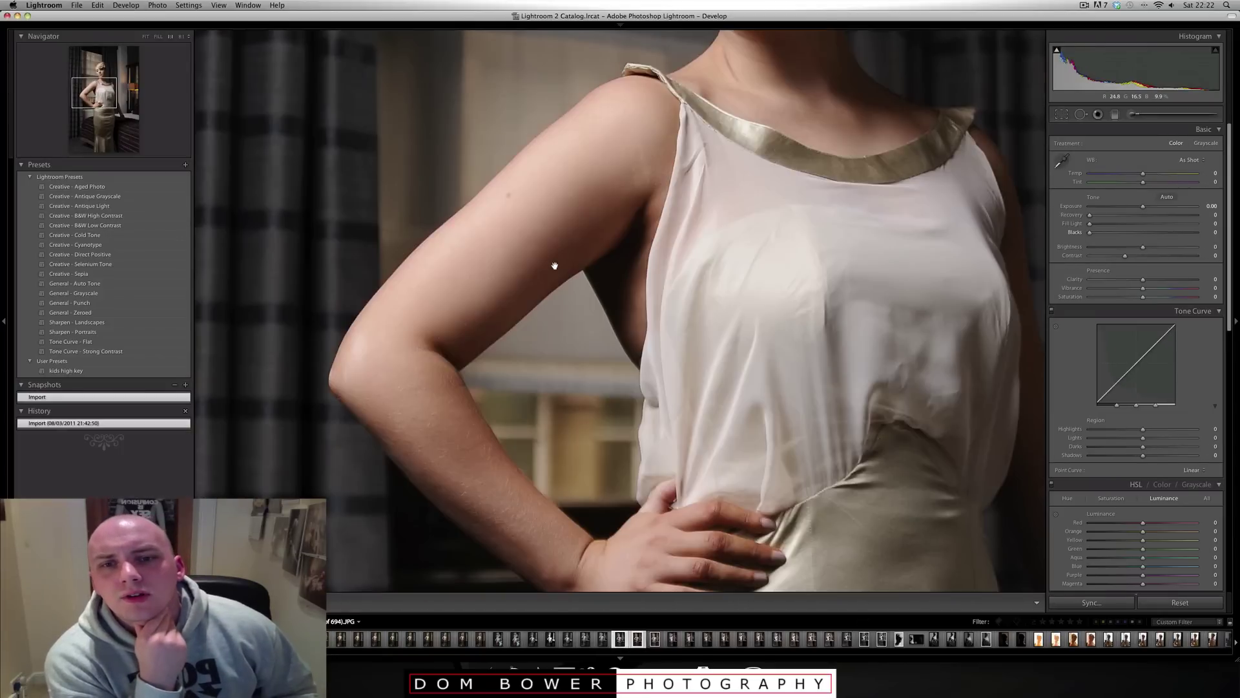
key(Left)
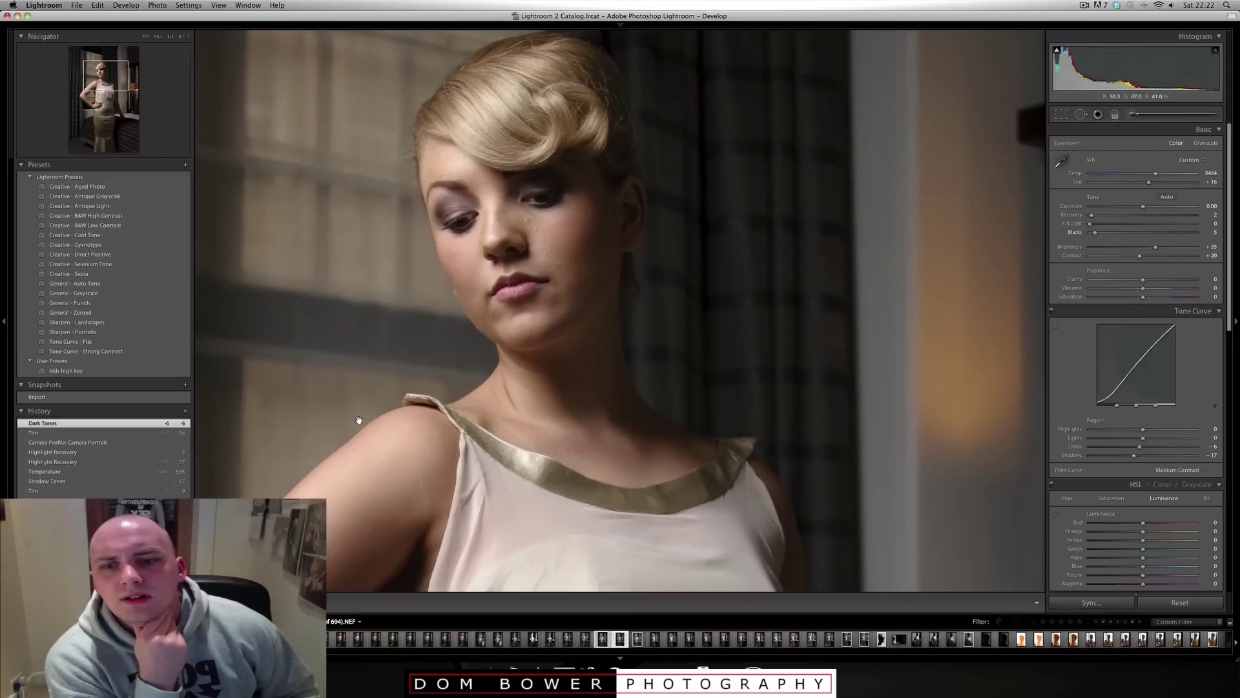
drag(359, 420, 569, 287)
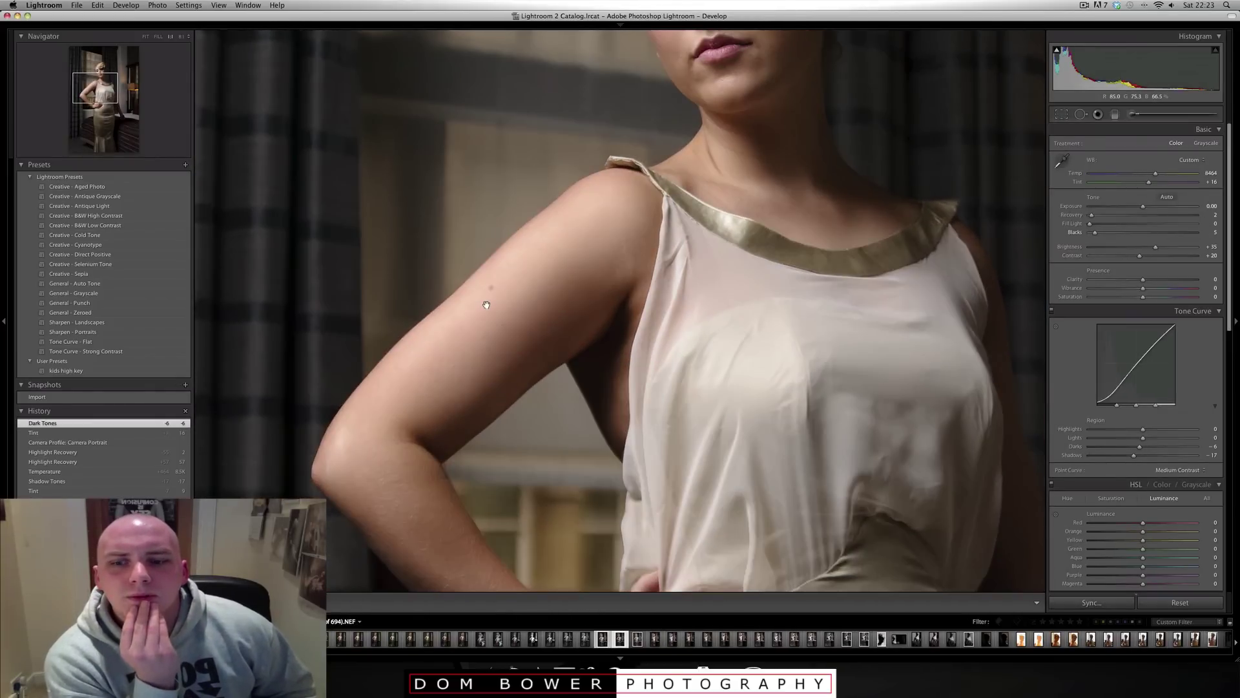
key(Right)
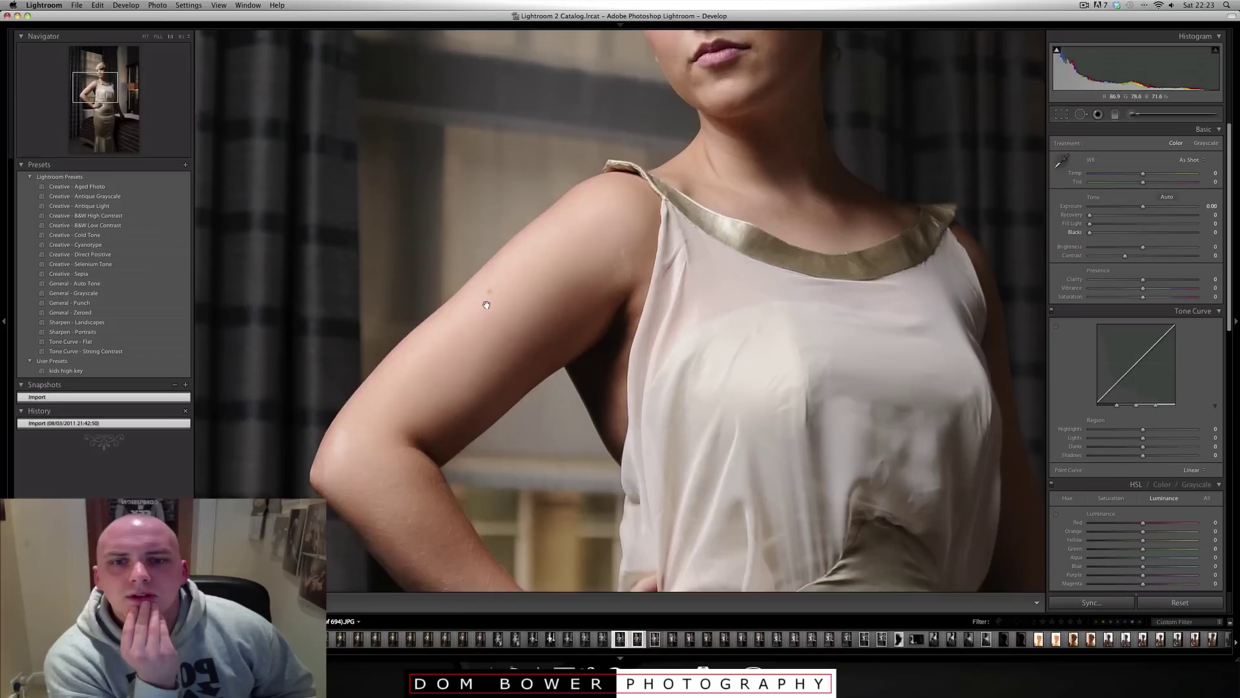
key(Left)
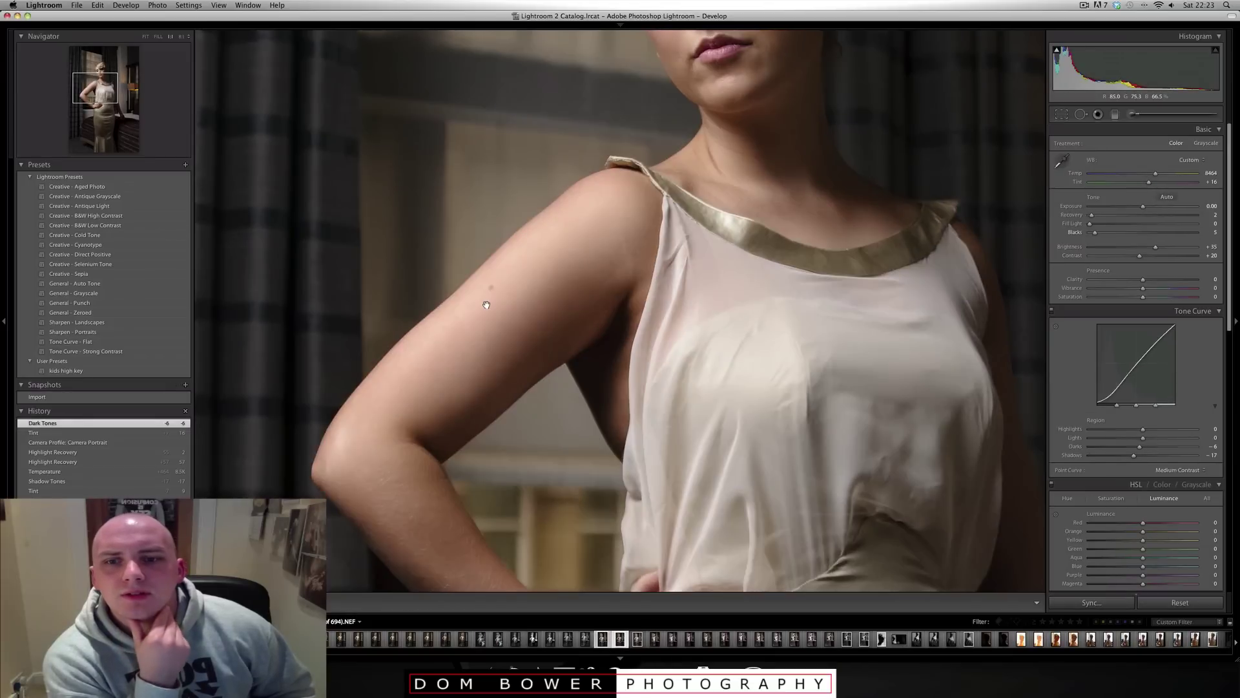
key(Right)
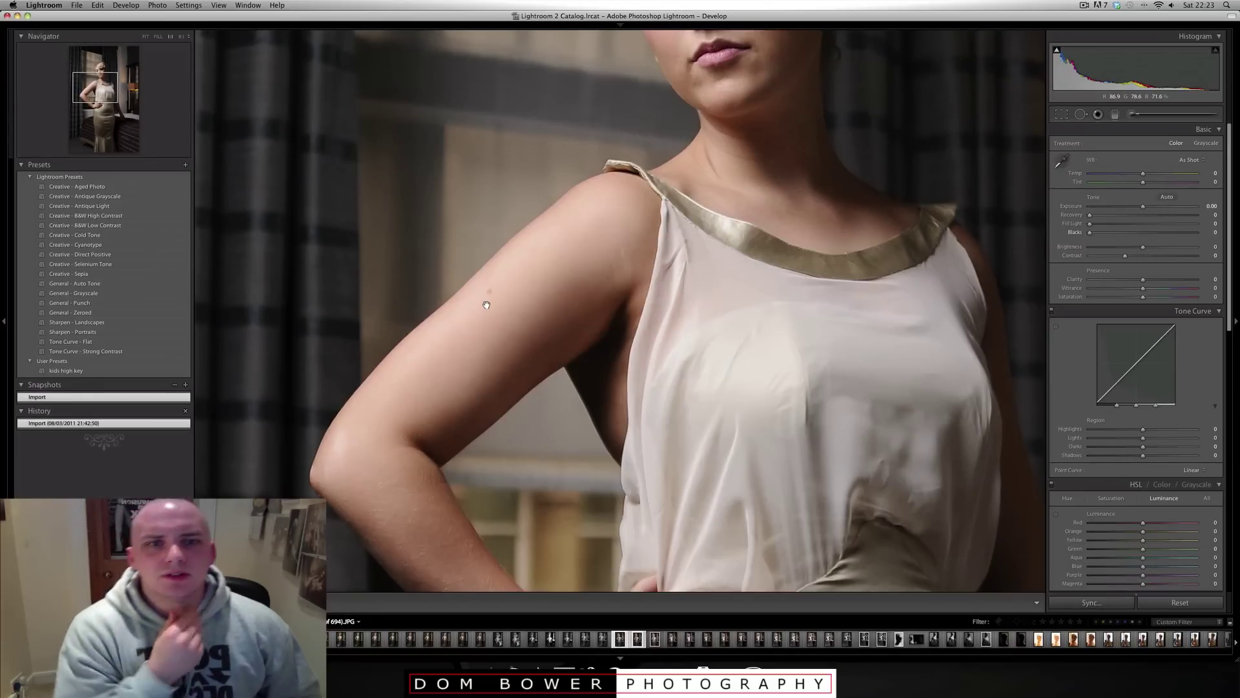
click(489, 304)
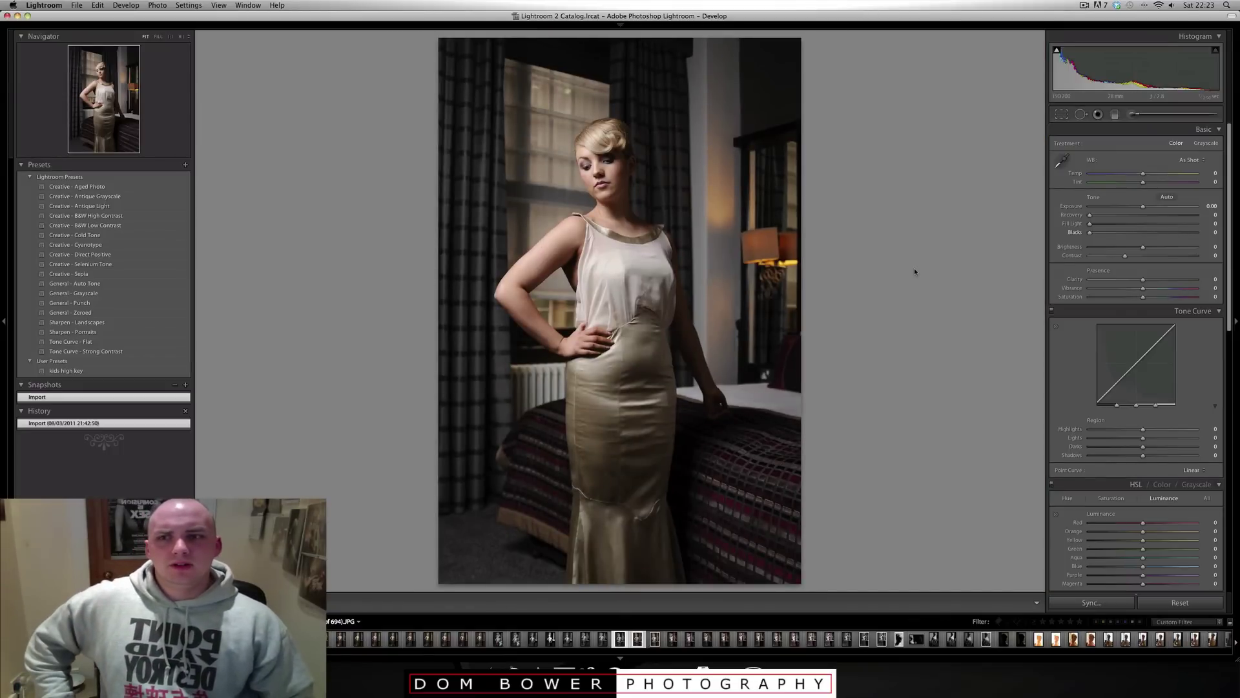
mouse_move(1154, 406)
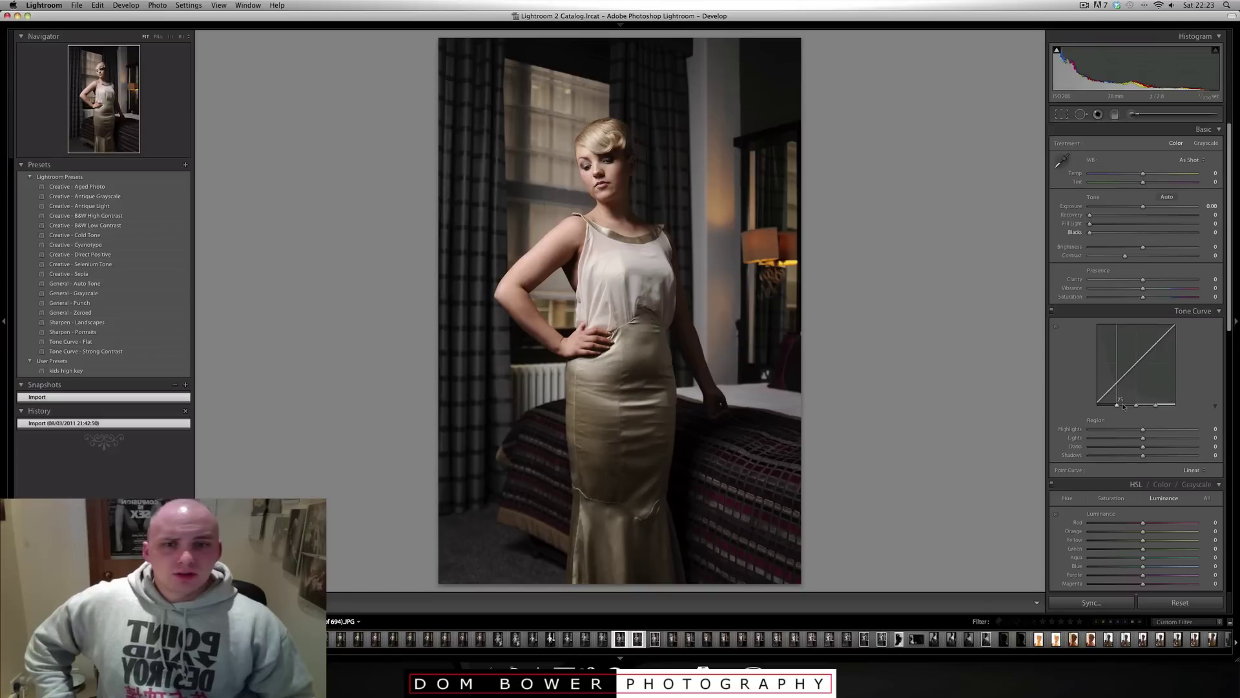
key(Left)
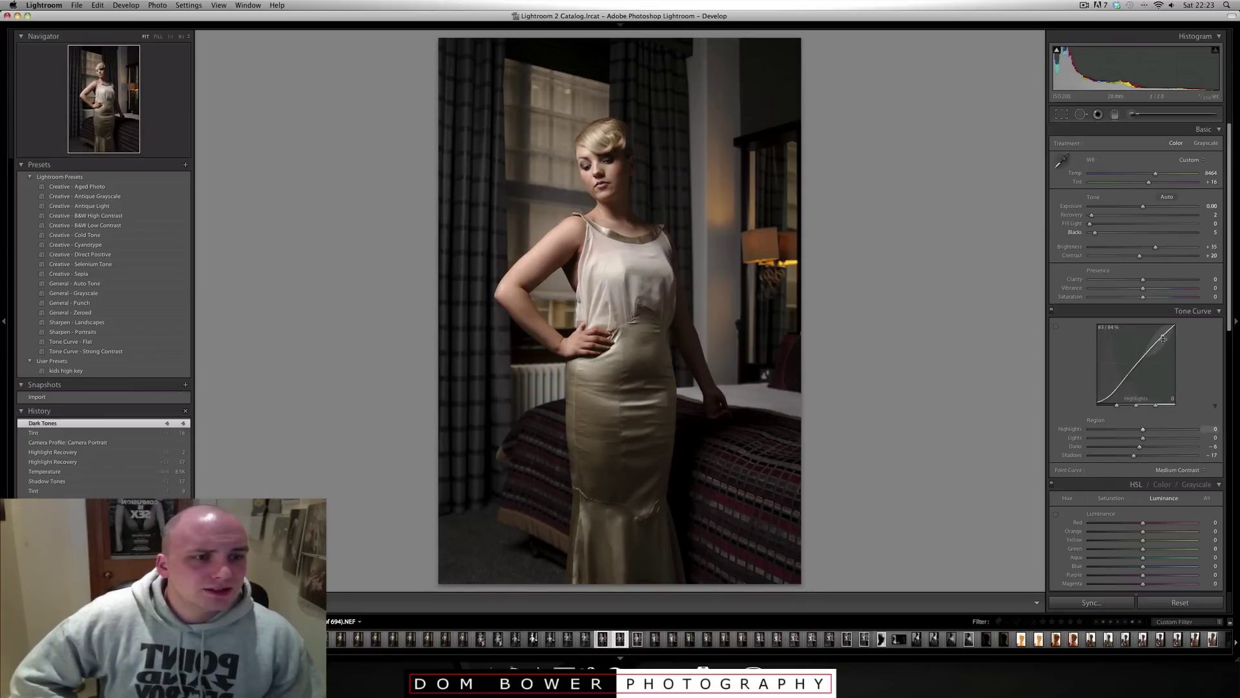
Raise the tone-curve Highlights to +10 and lift Exposure to +0.15
drag(1162, 336, 1162, 333)
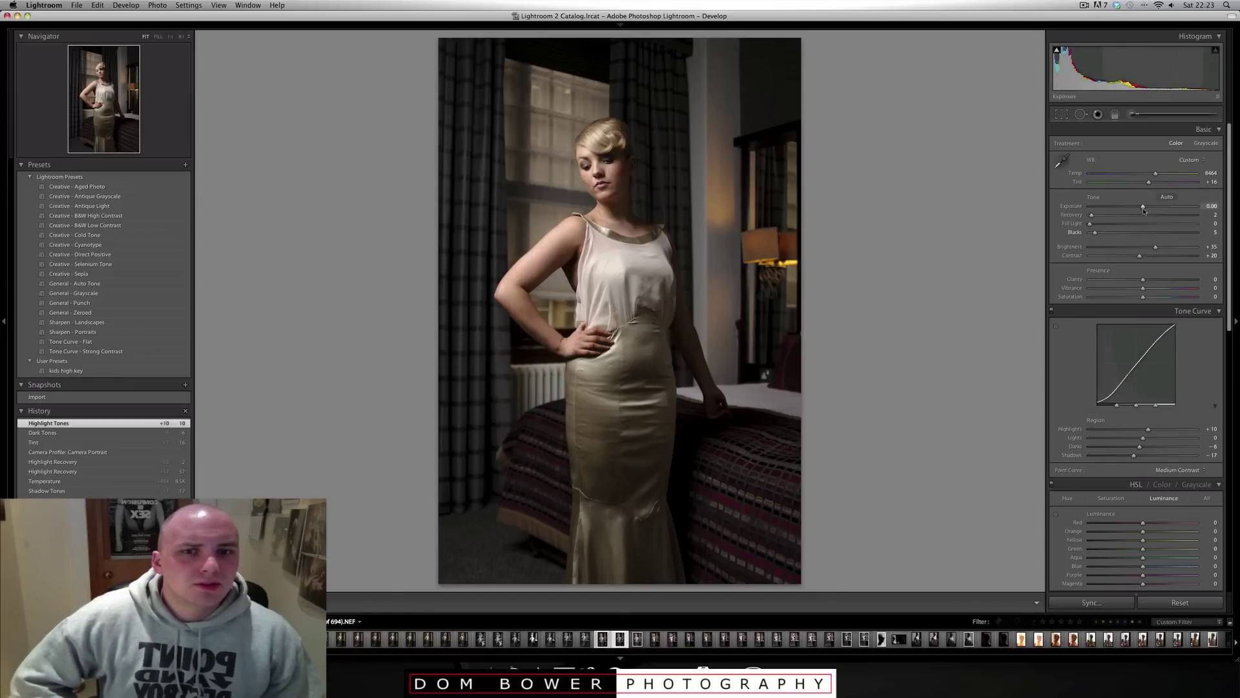
drag(1143, 210, 1145, 210)
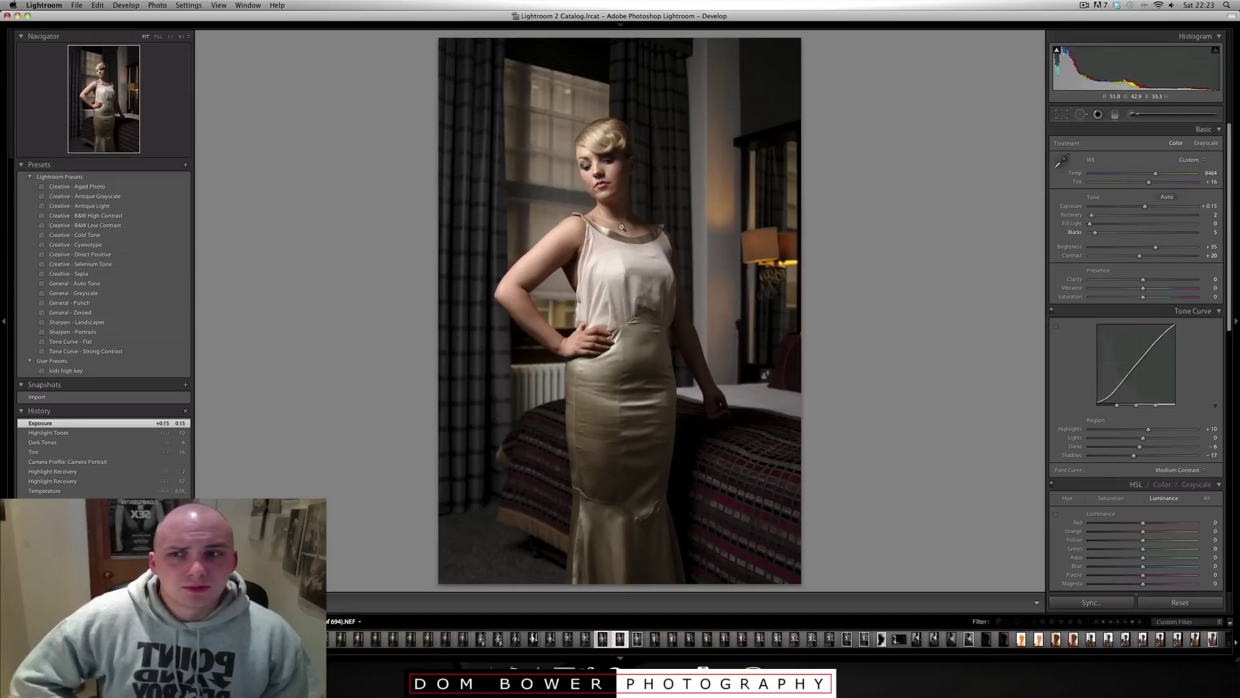
scroll(1184, 415, down, 10)
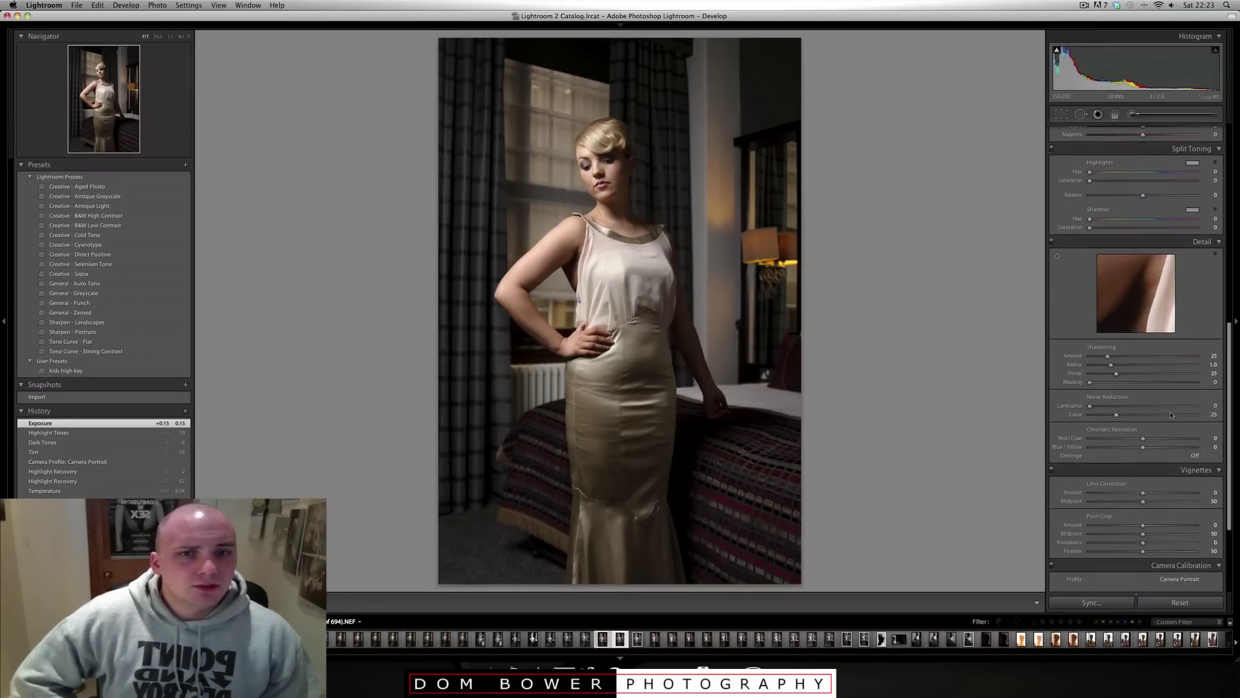
Zoom in on the face and settle Orange luminance at +5 after testing higher and lower values
click(688, 194)
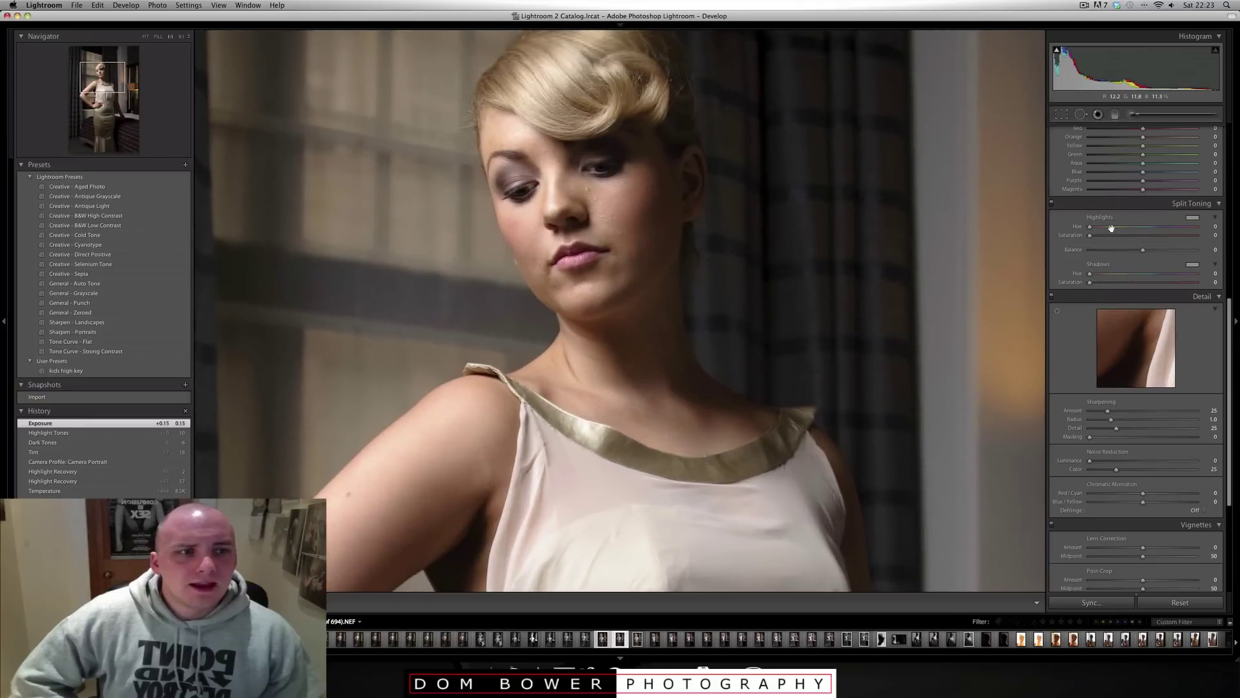
drag(1231, 331, 1230, 294)
scroll(1171, 290, up, 3)
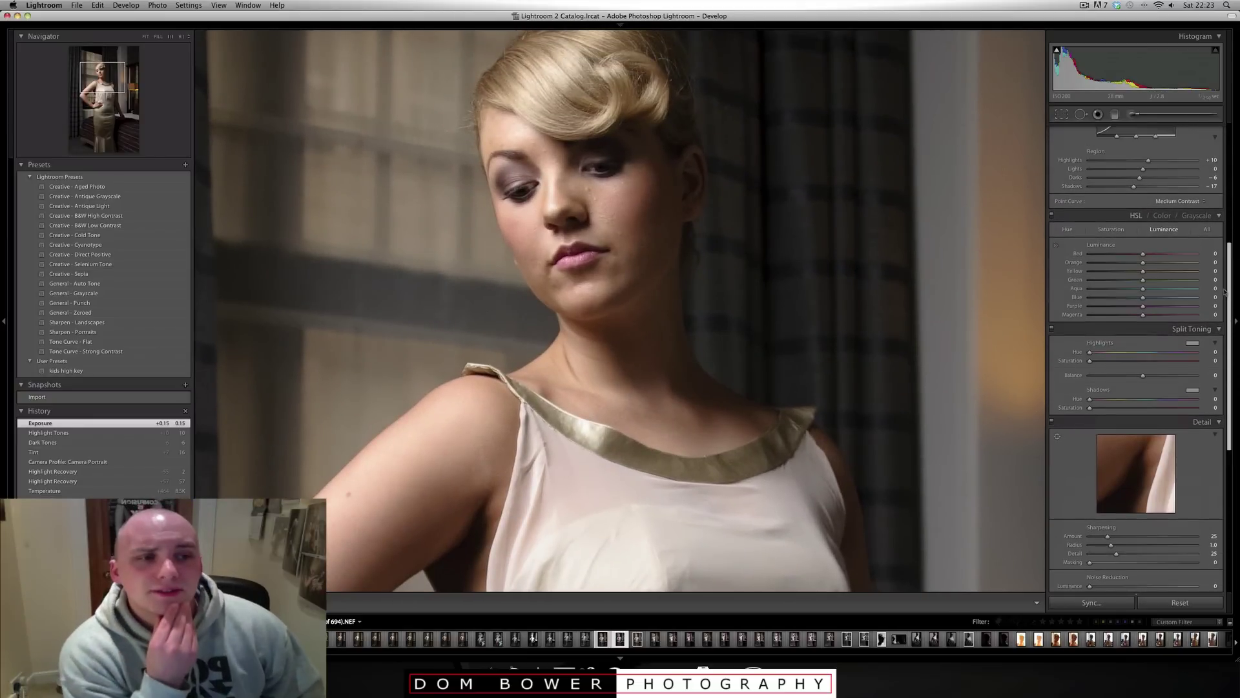
scroll(1170, 290, up, 1)
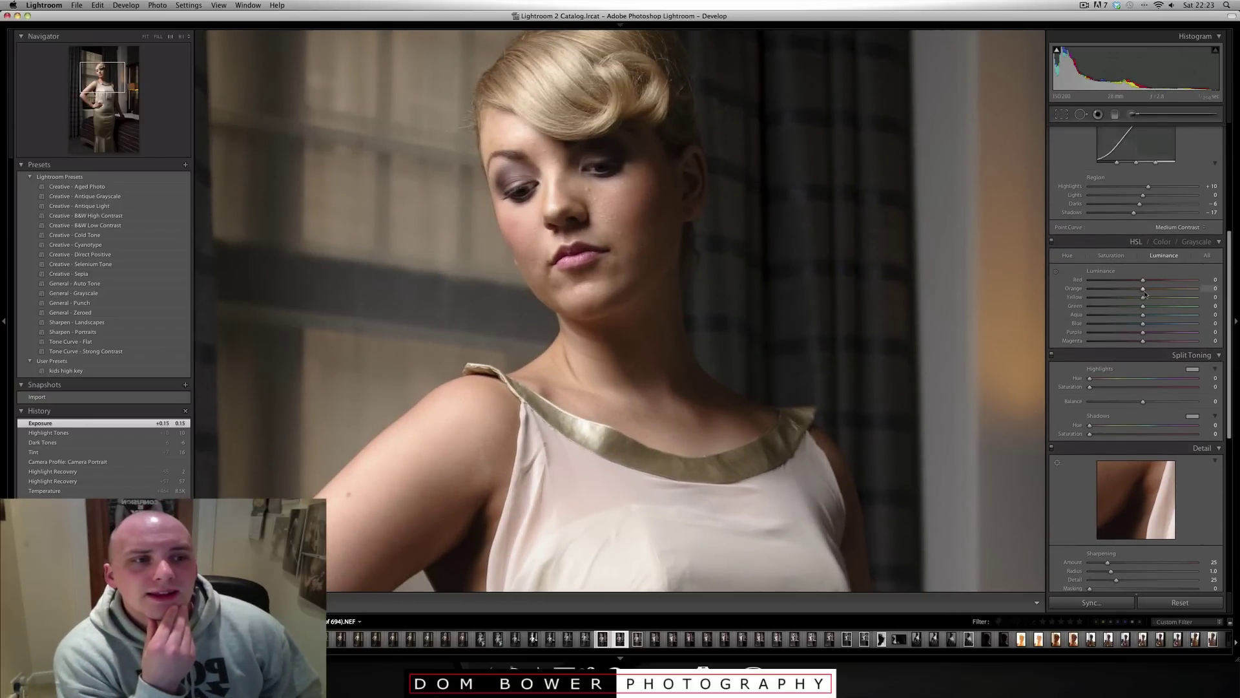
drag(1148, 294, 1177, 289)
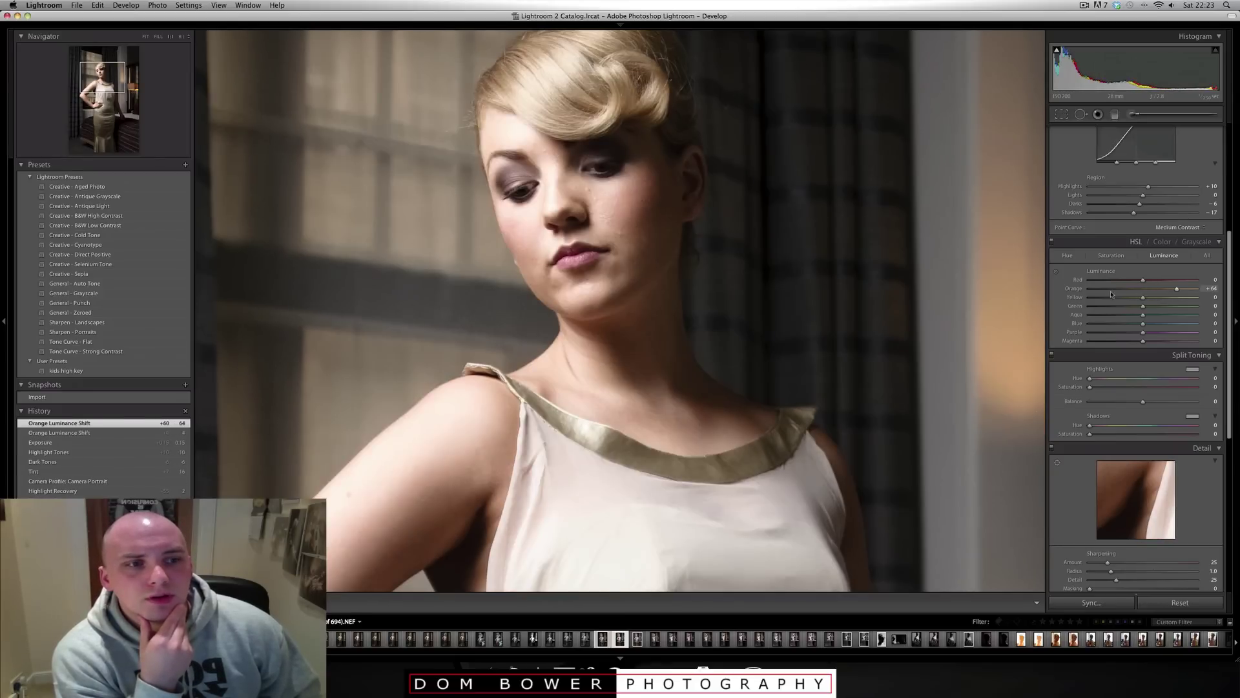
click(1109, 289)
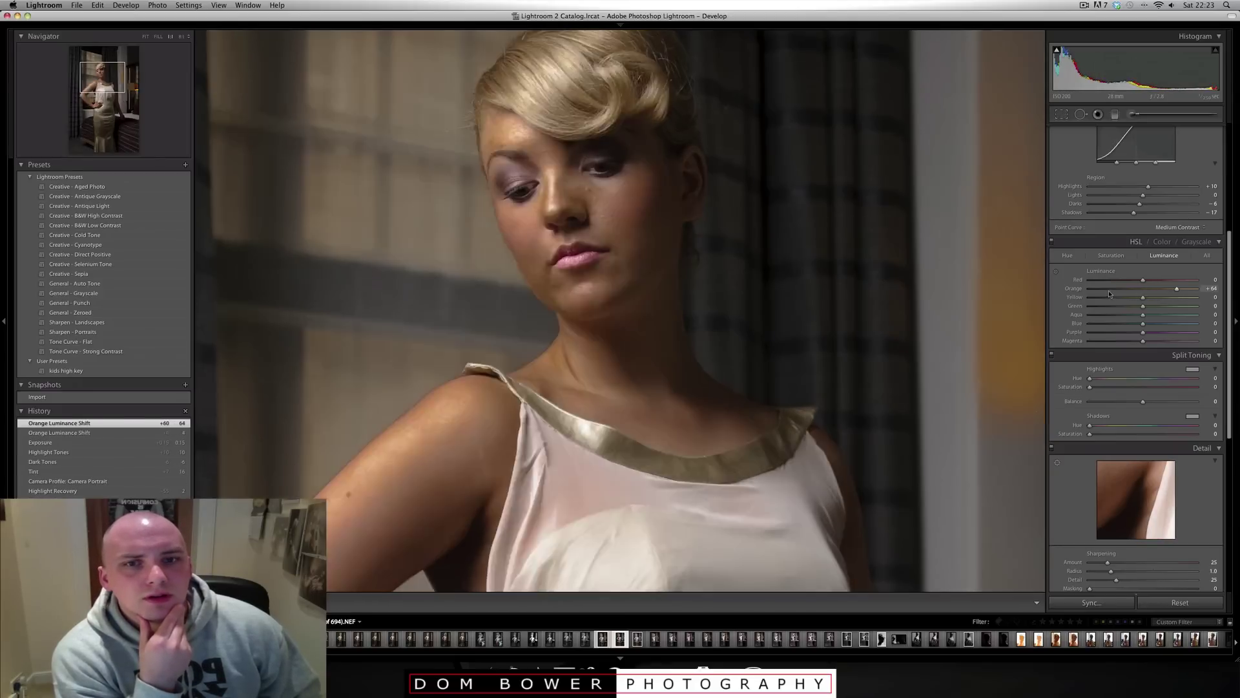
click(1146, 290)
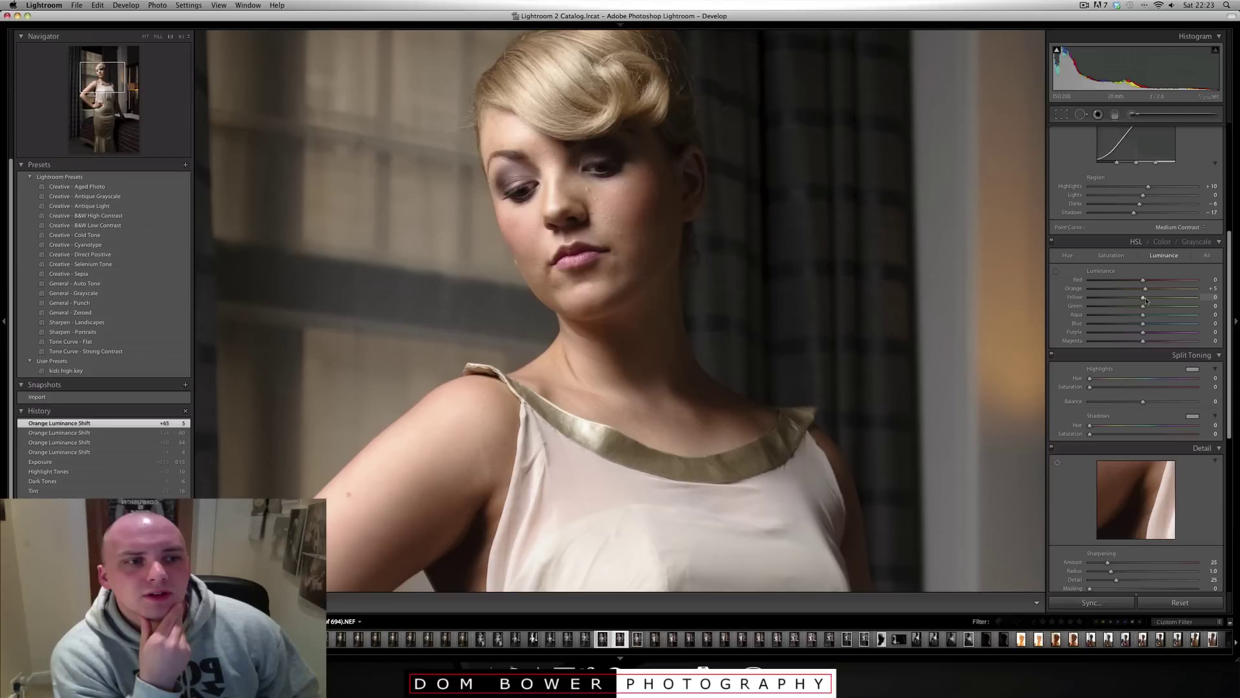
Set Yellow luminance to +5 and Red luminance to +1
drag(1182, 299, 1148, 303)
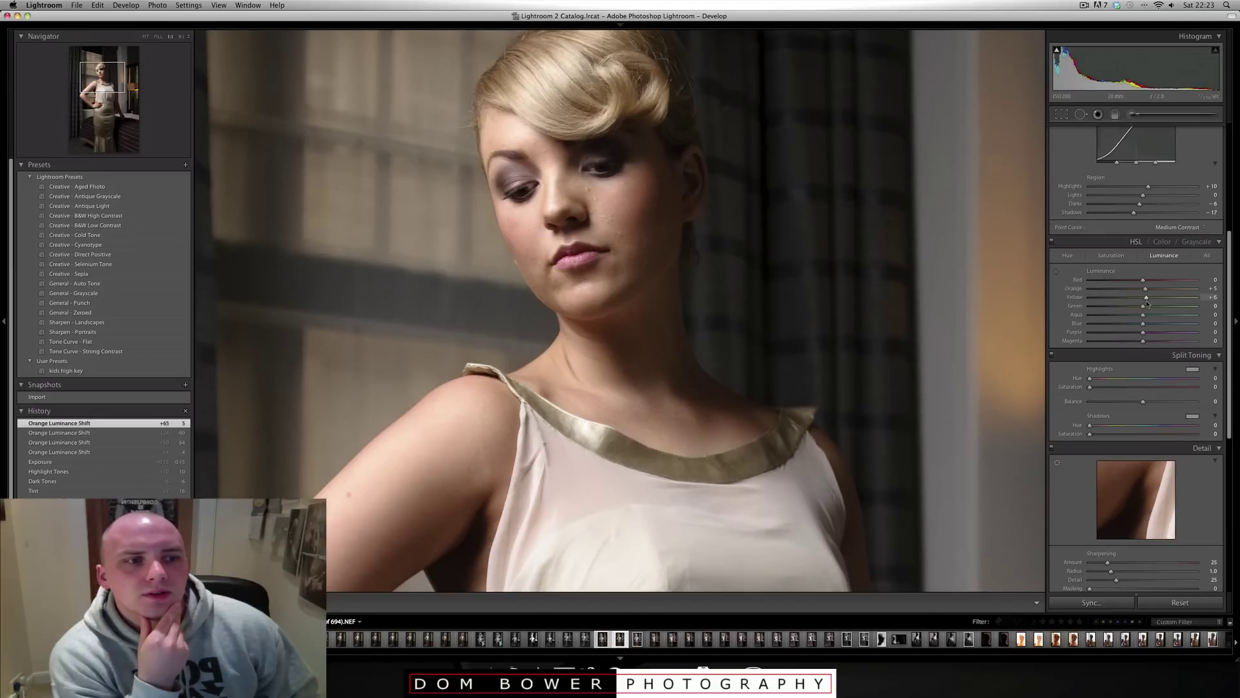
drag(1147, 298, 1084, 289)
click(1193, 284)
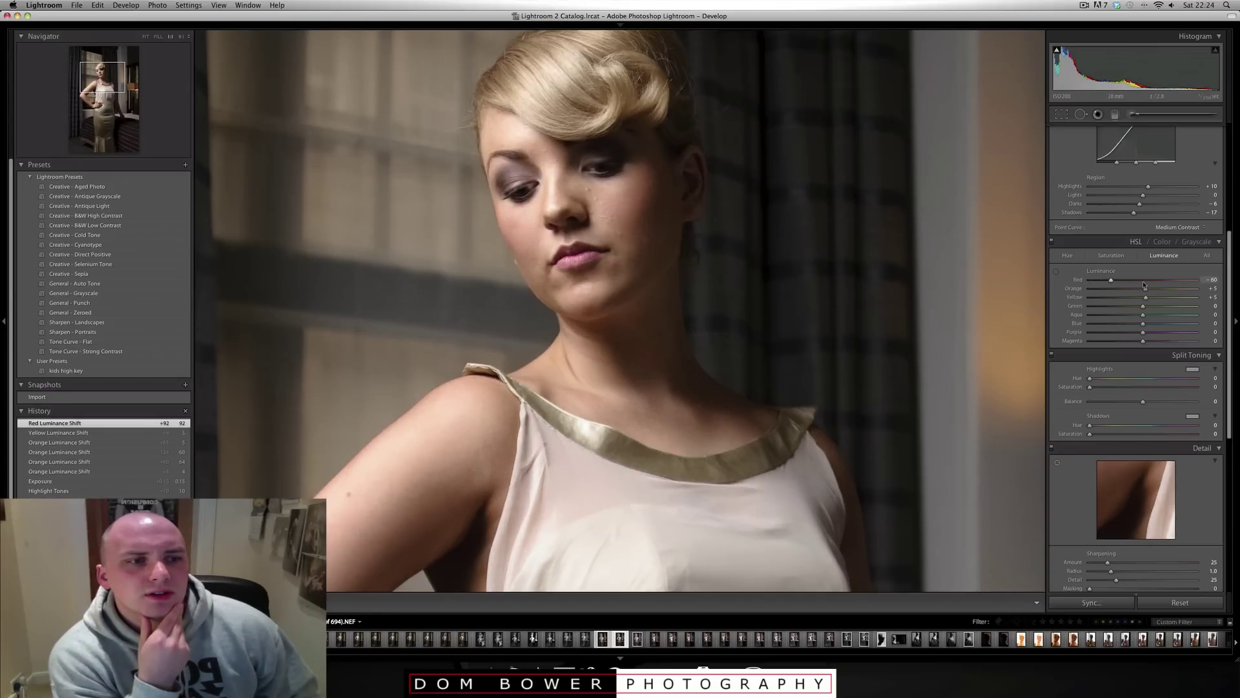
drag(1144, 284, 1144, 285)
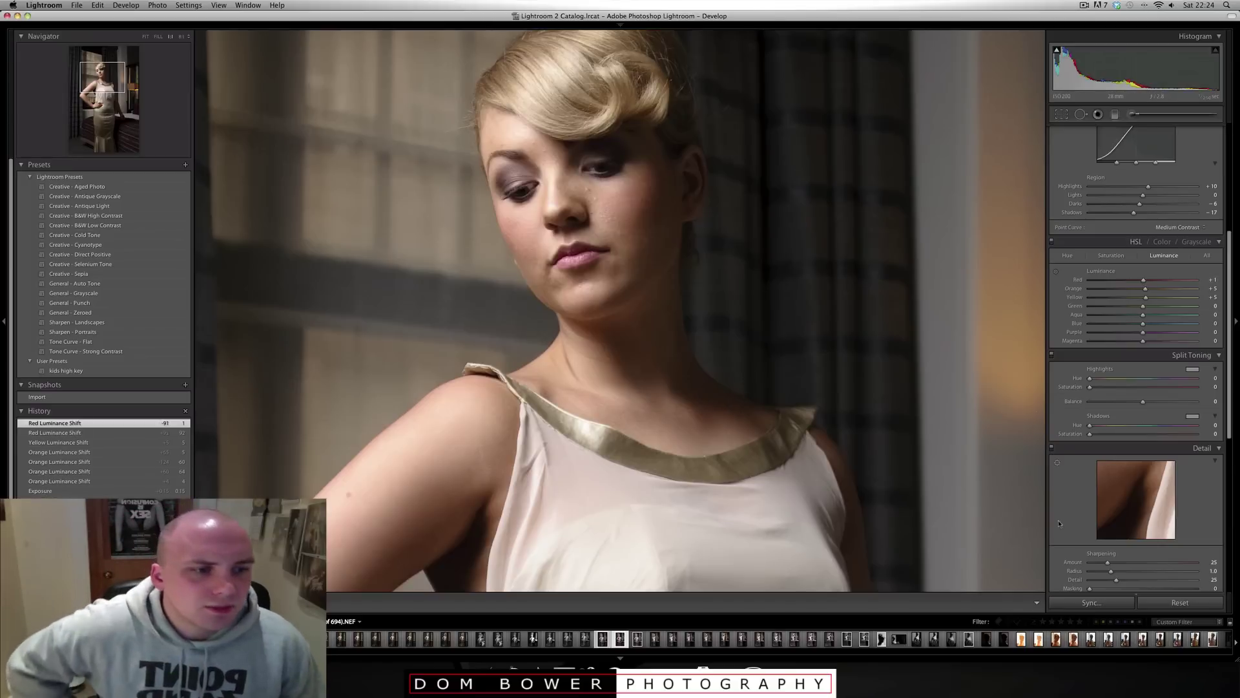
drag(1229, 395, 1233, 464)
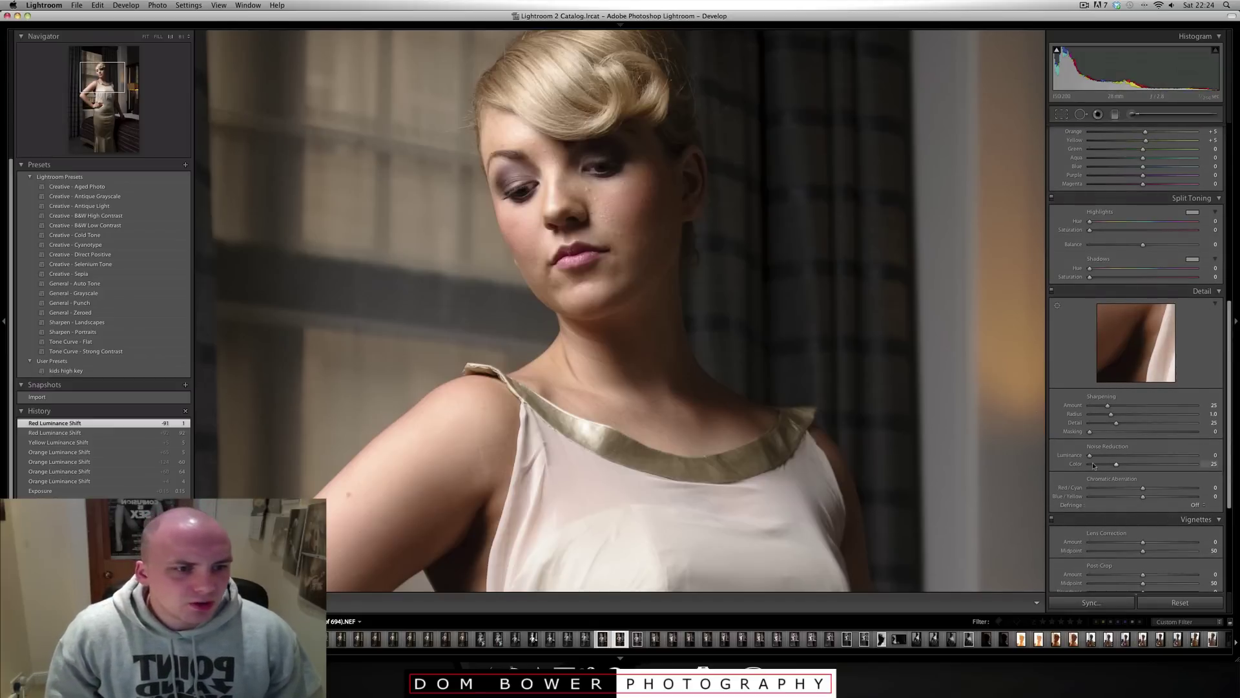
Set noise reduction to Luminance 78 and Color 20, and set Defringe to All Edges
click(1155, 456)
double_click(1188, 456)
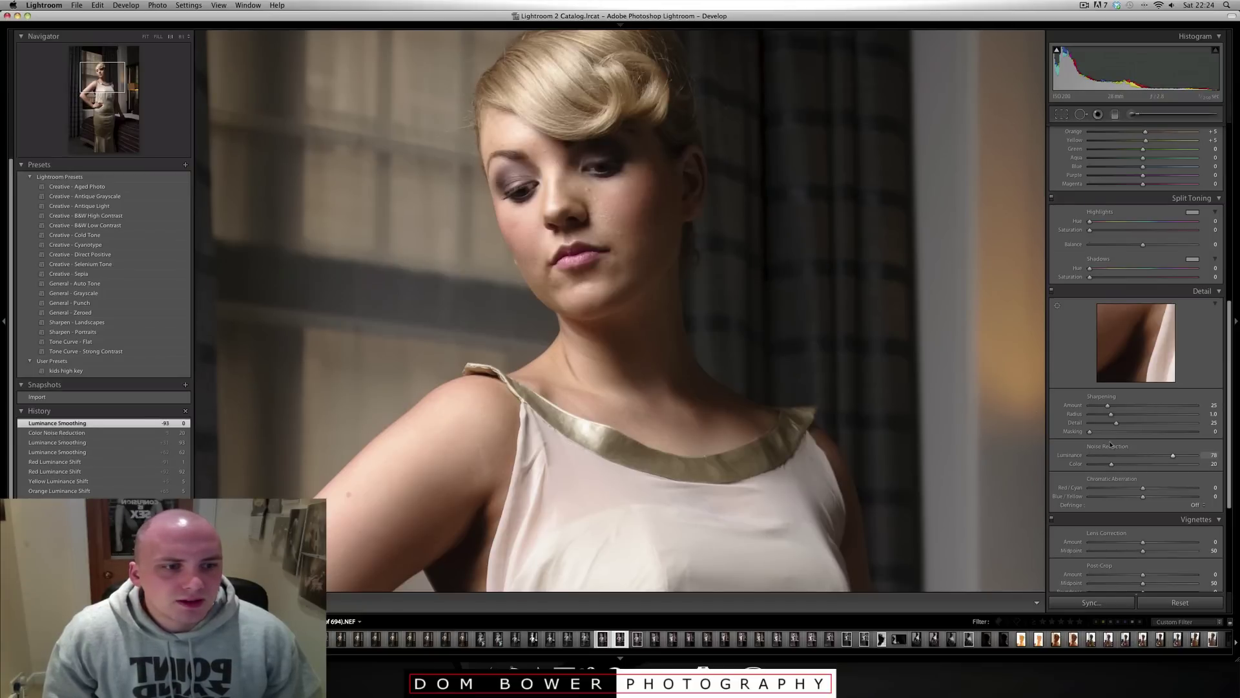
key(Return)
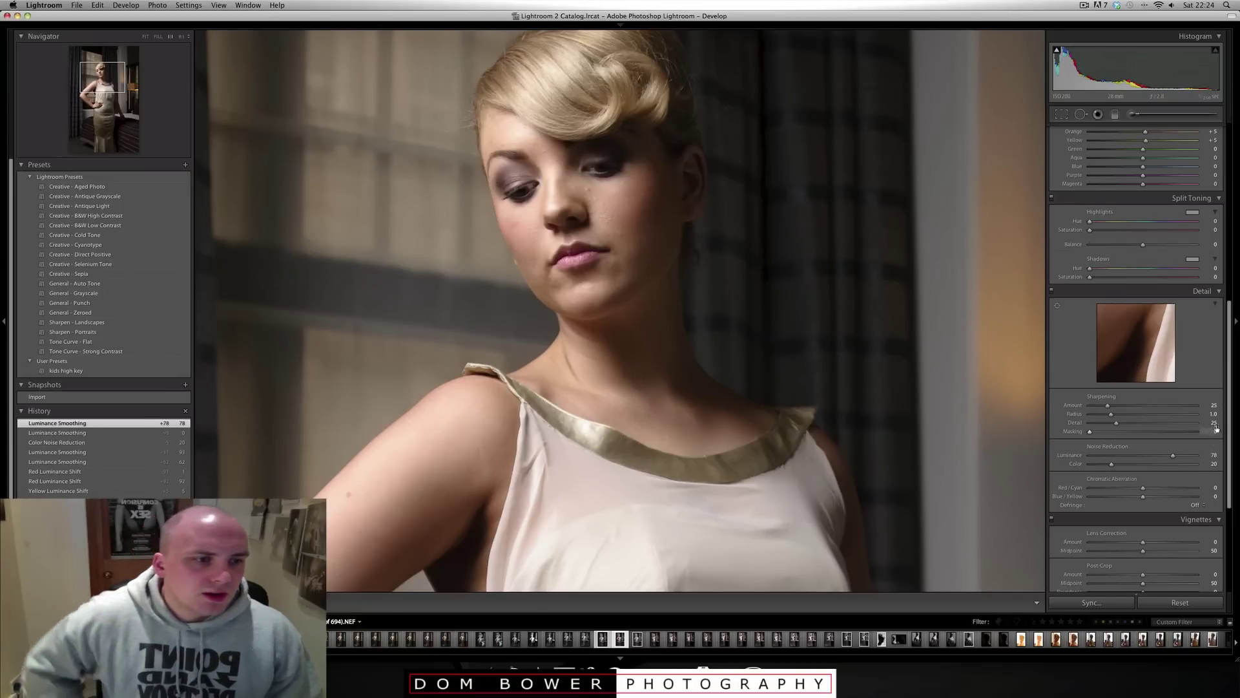
click(1196, 504)
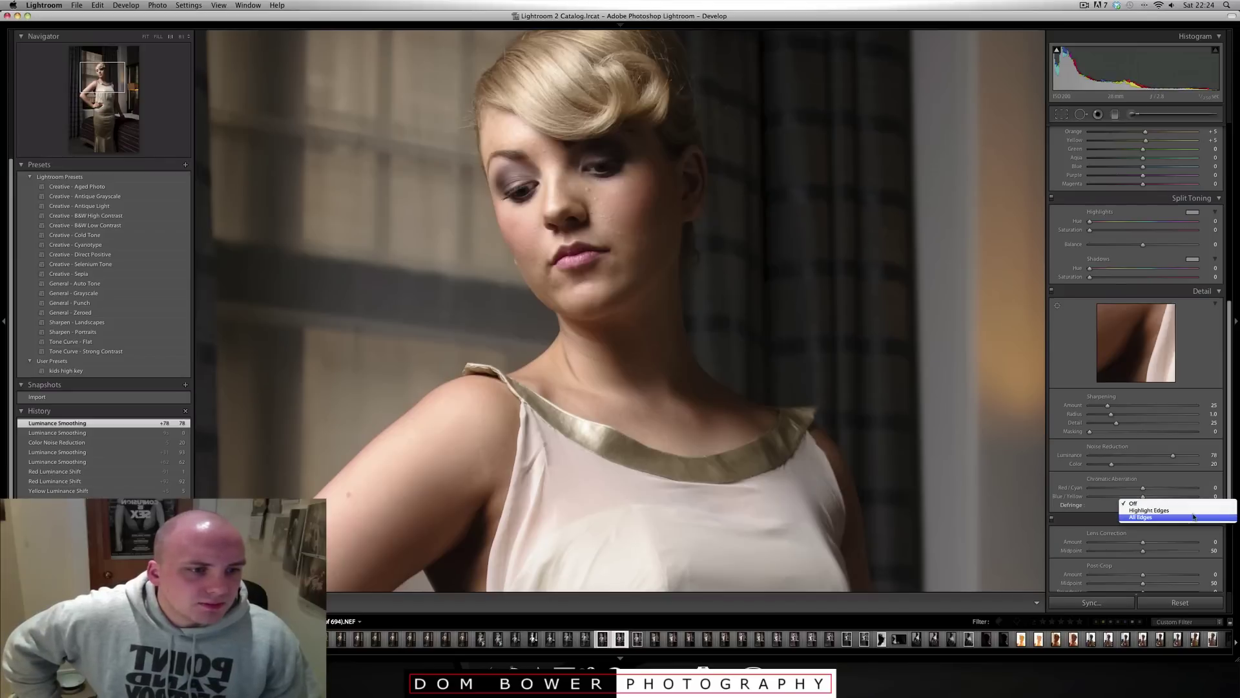
click(1195, 517)
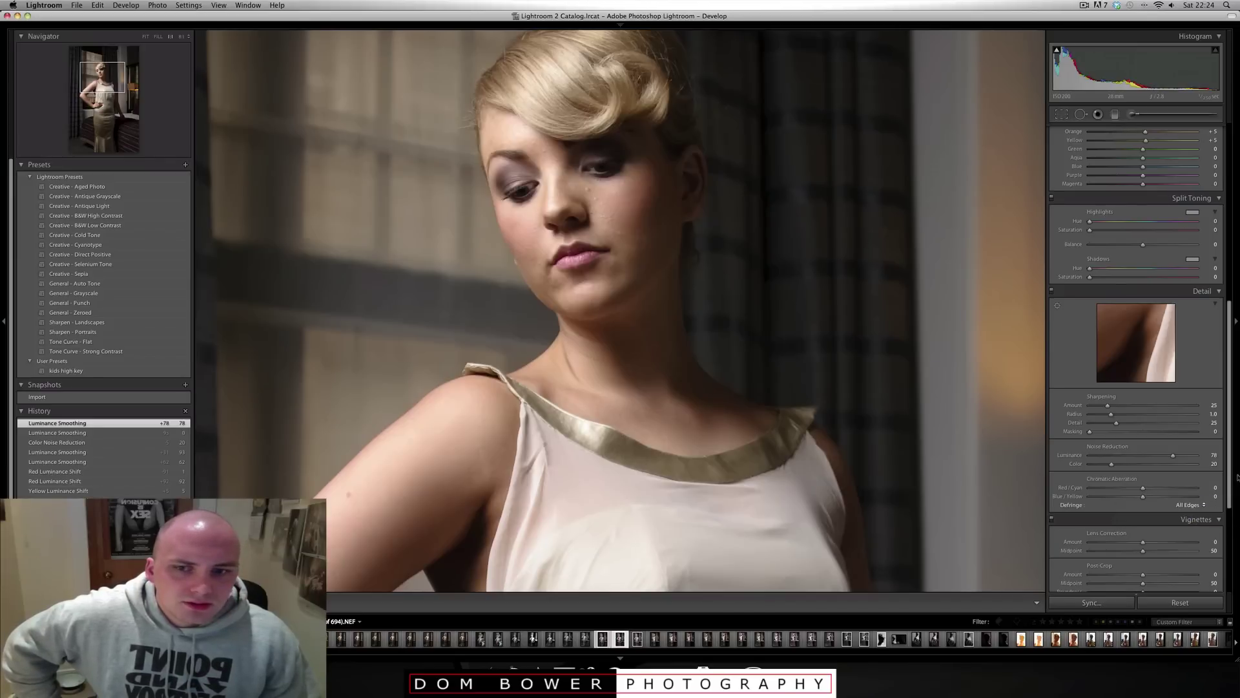
scroll(1231, 456, down, 5)
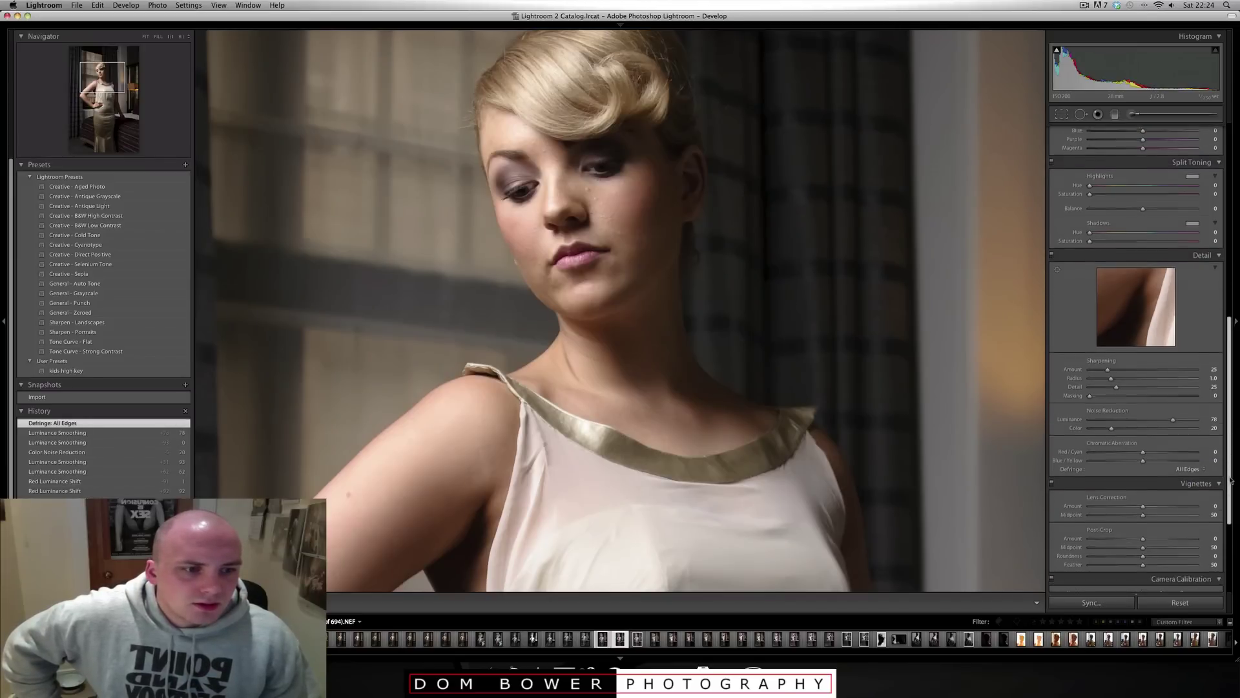
click(866, 462)
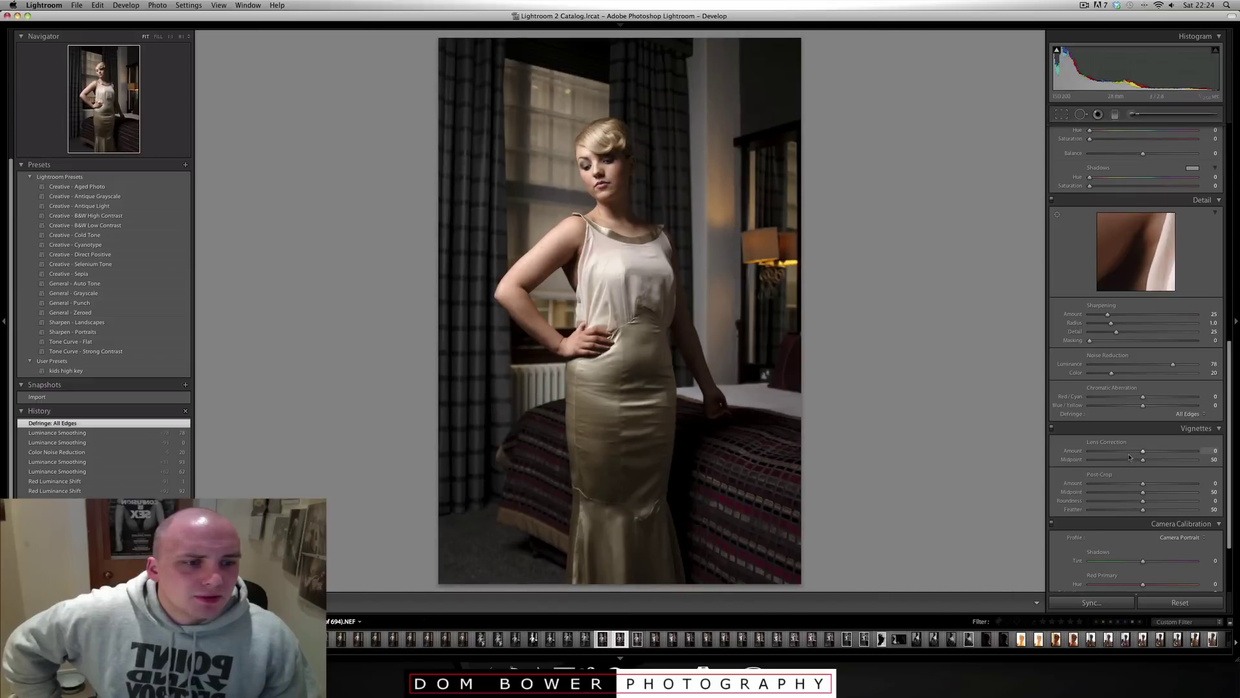
Apply a -45 lens-correction vignette and a -15 post-crop vignette
drag(1129, 455, 1128, 453)
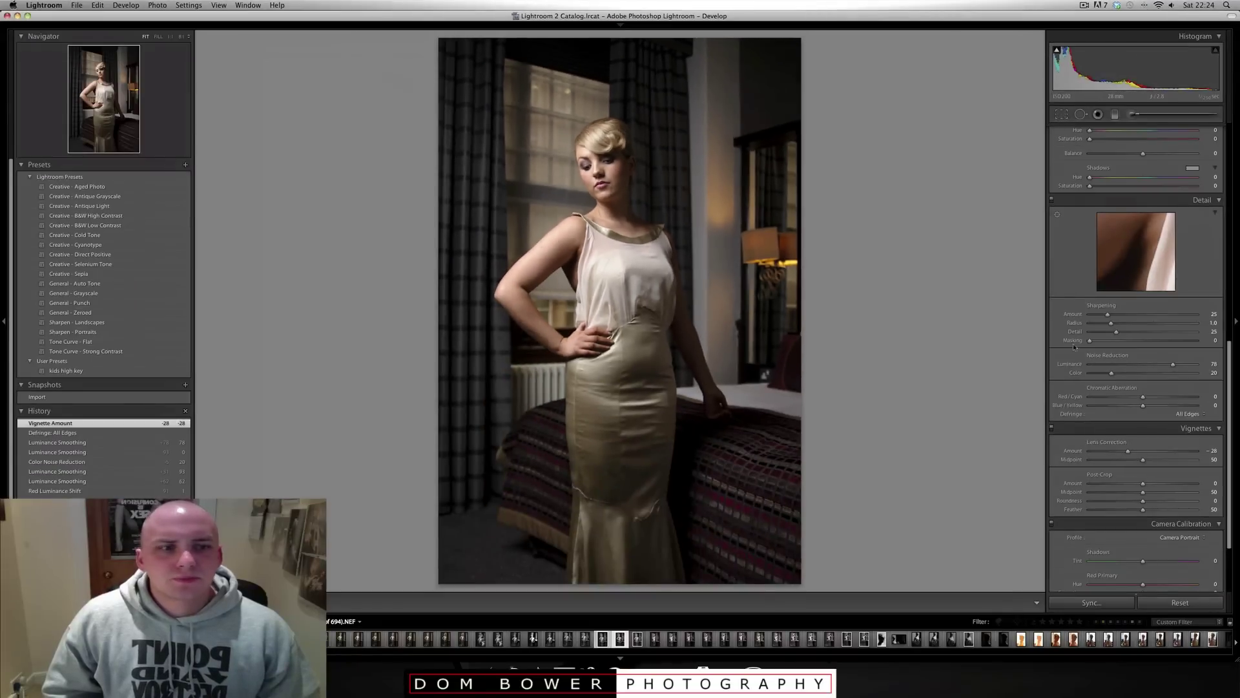
drag(1128, 451, 1135, 484)
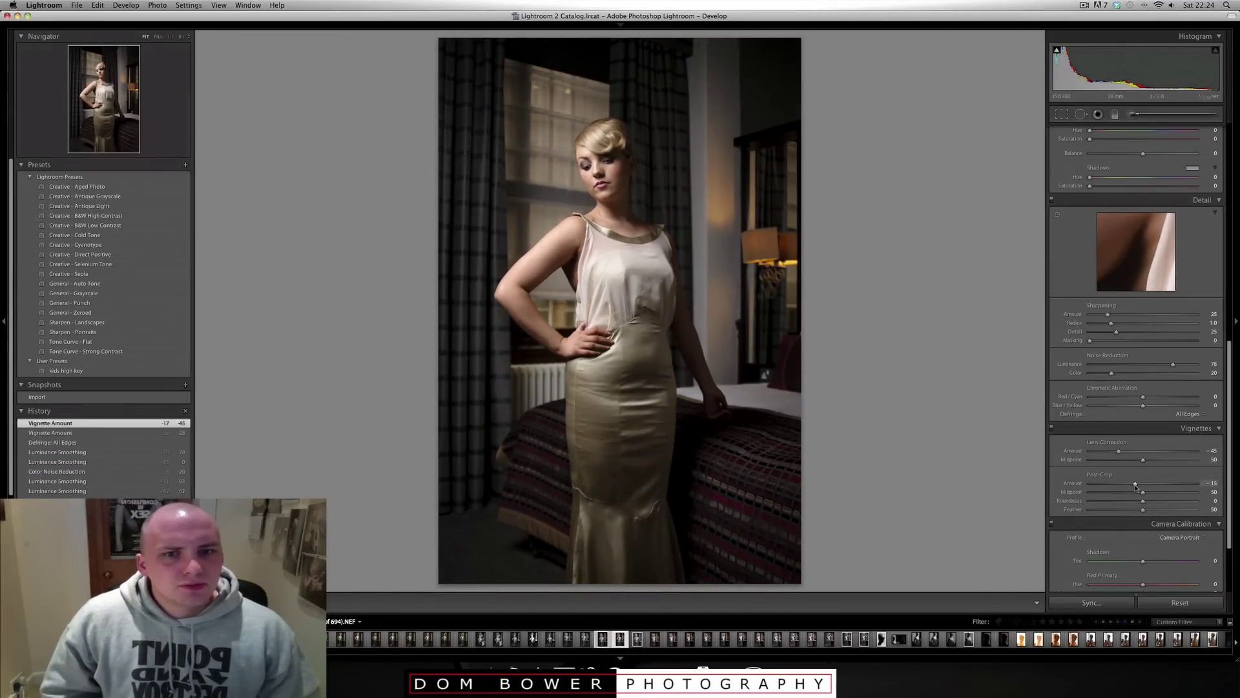
scroll(1139, 485, down, 3)
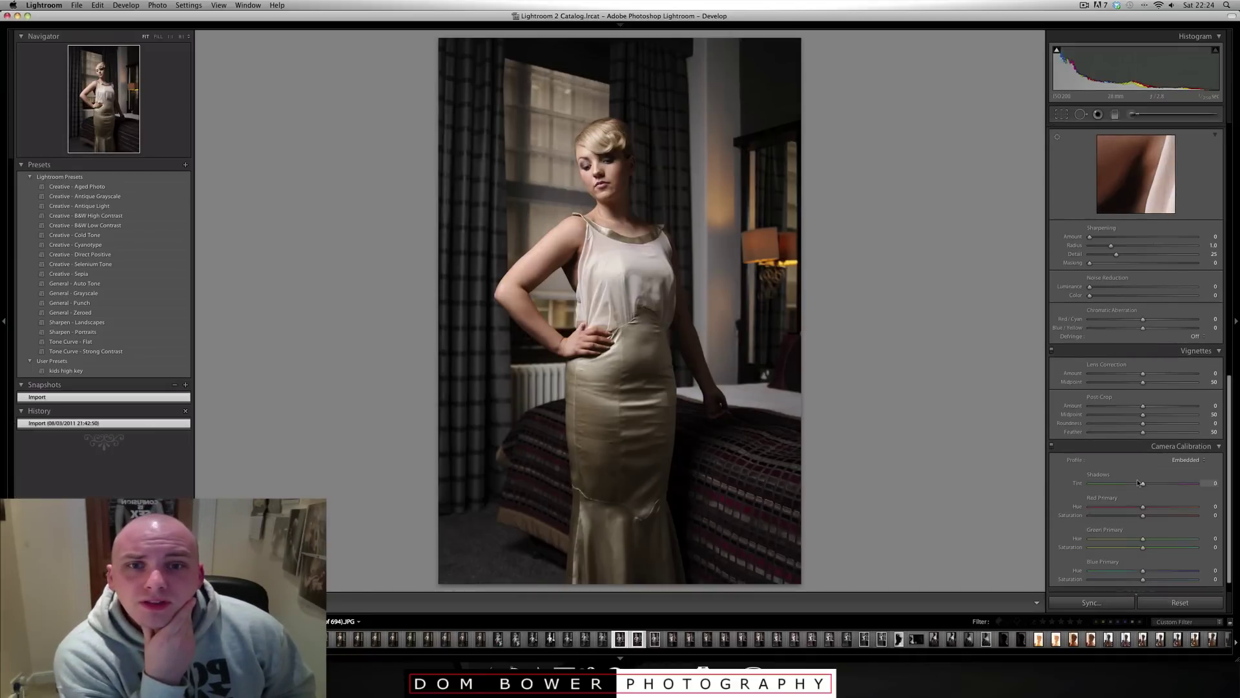
View the unedited JPG version in the filmstrip, then return to the edited NEF
key(Right)
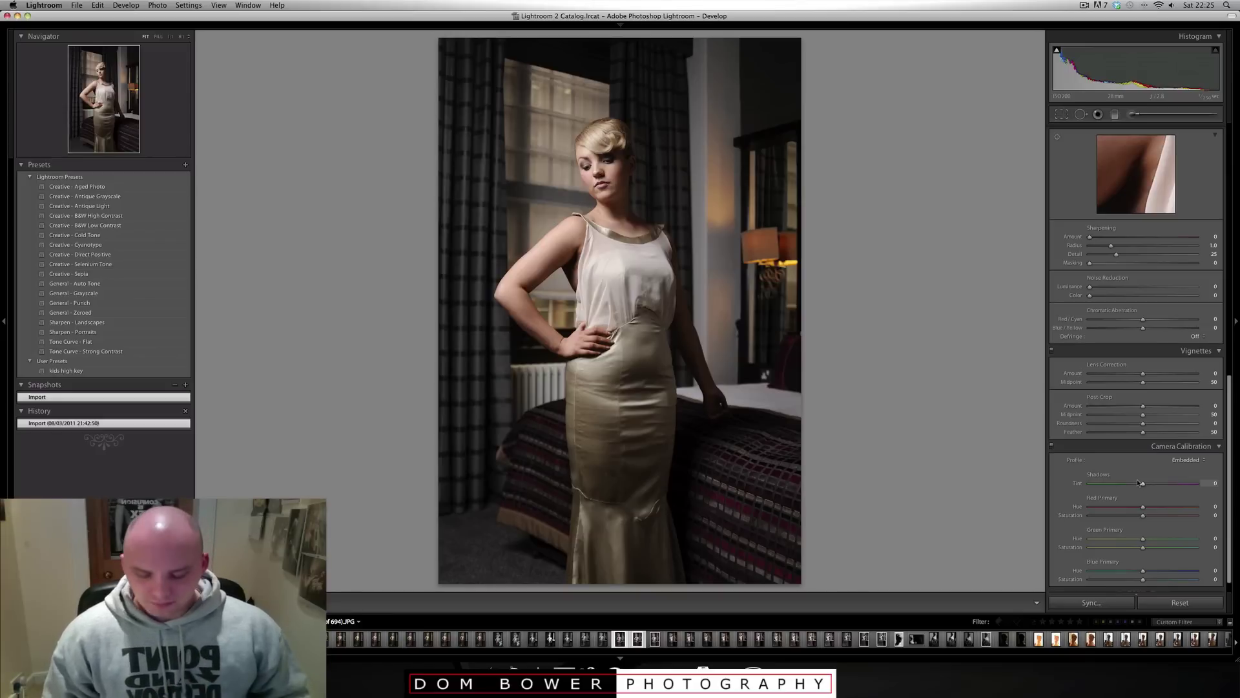
click(609, 168)
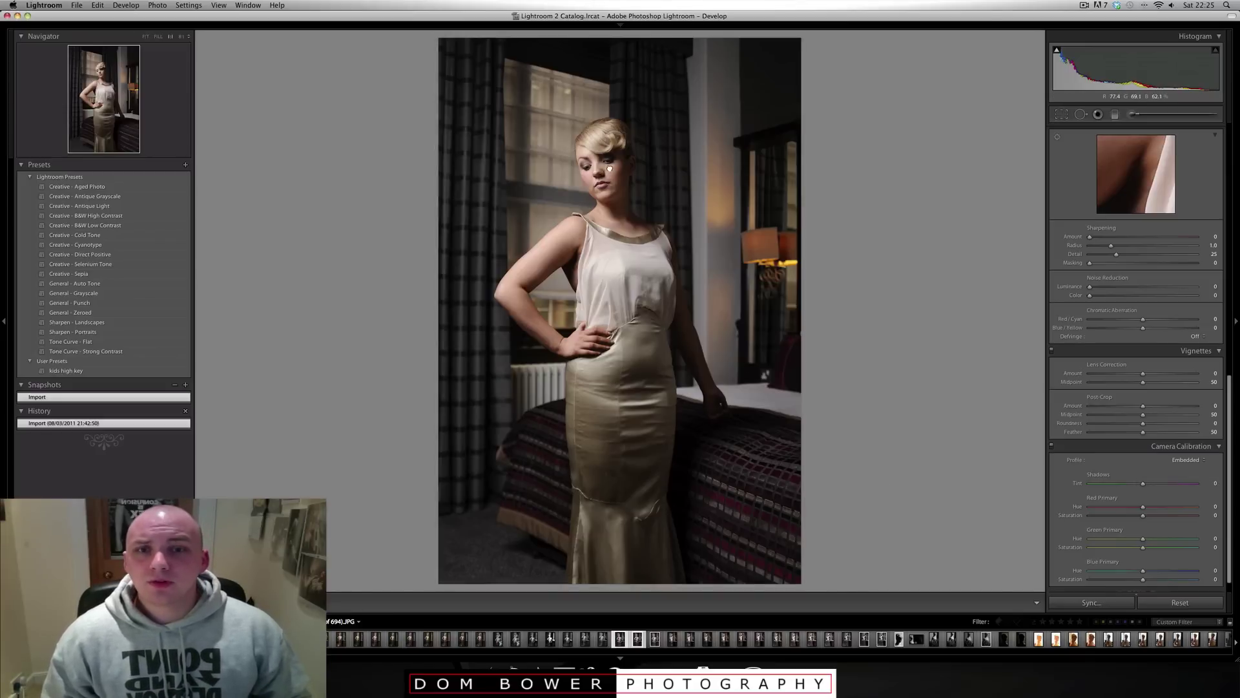
key(Left)
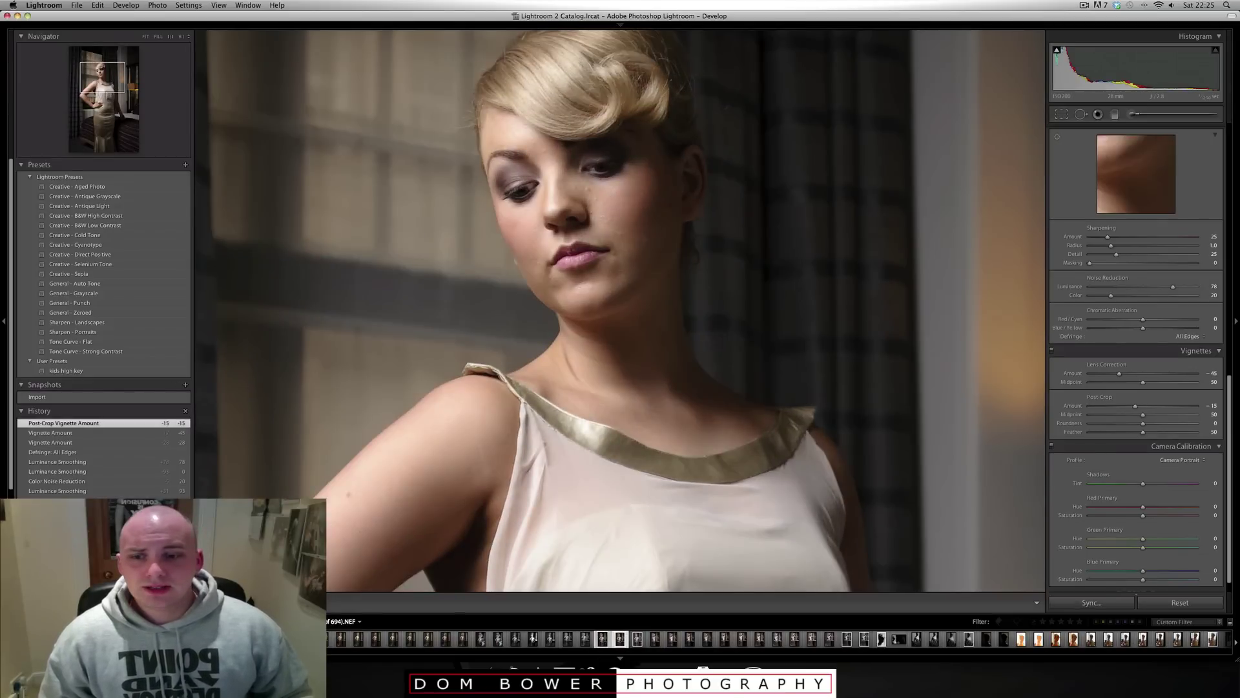
Compare magnified skin noise between the NEF and JPEG across lighter skin areas, then return to Fit view
key(super+equal)
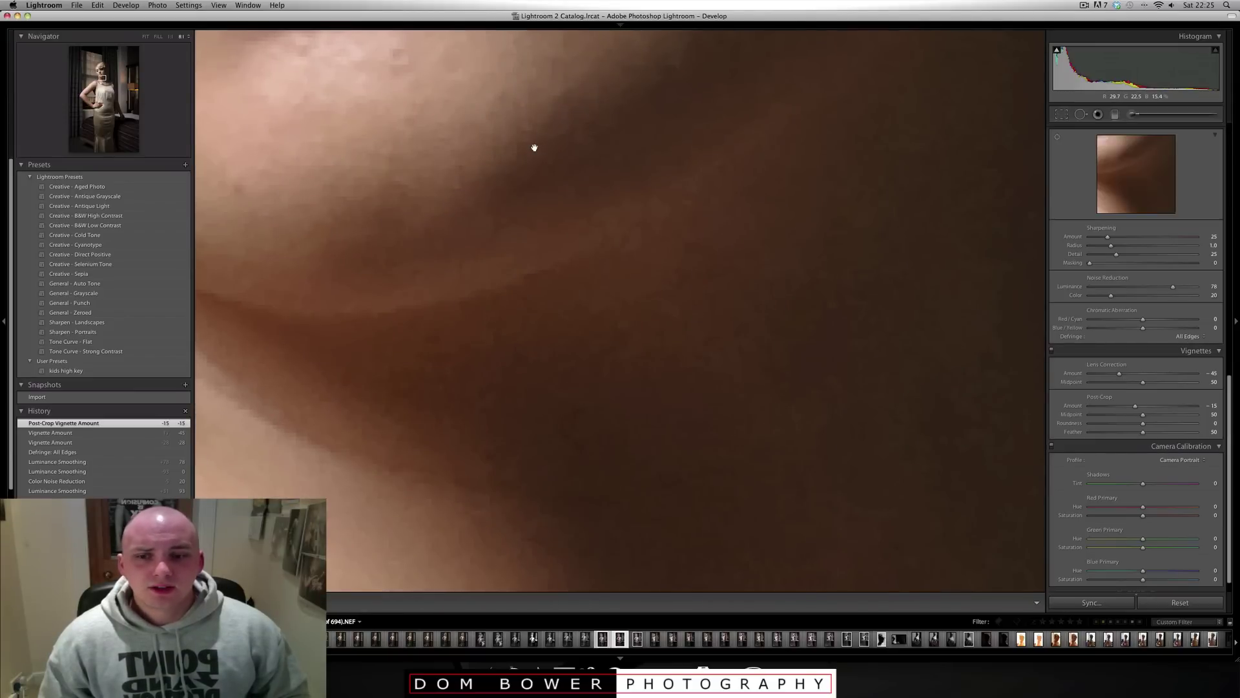
key(Right)
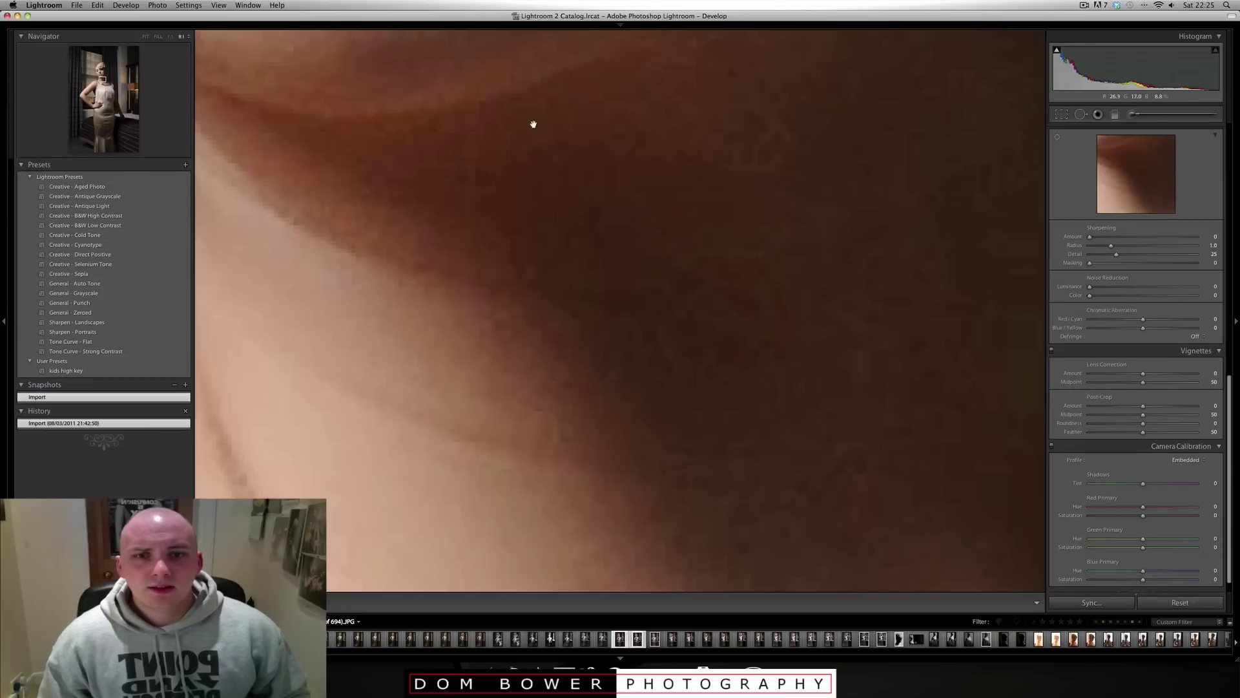
drag(533, 124, 587, 347)
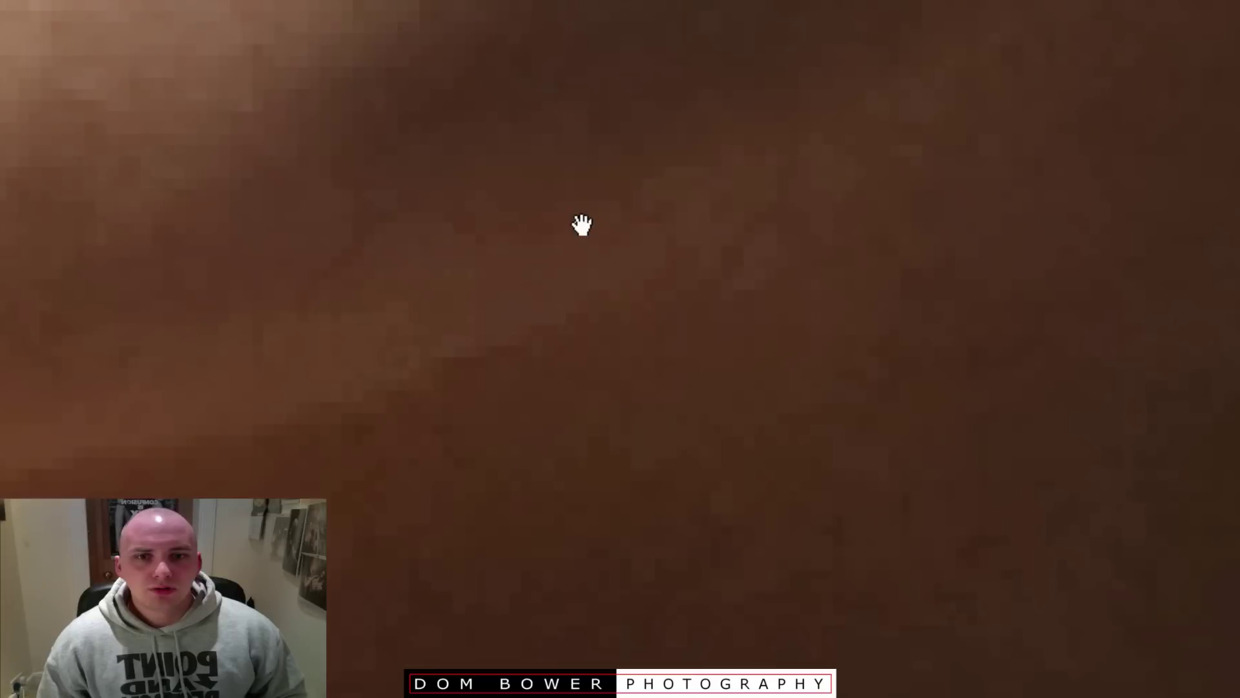
drag(510, 172, 555, 296)
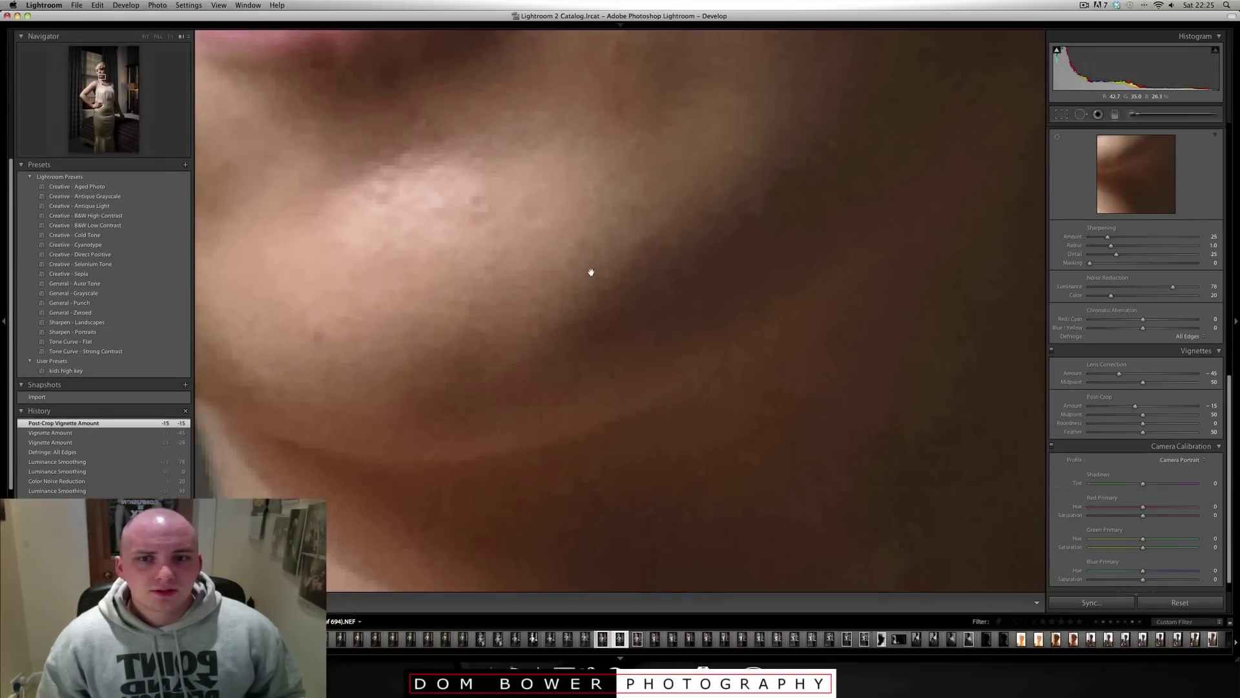
click(611, 273)
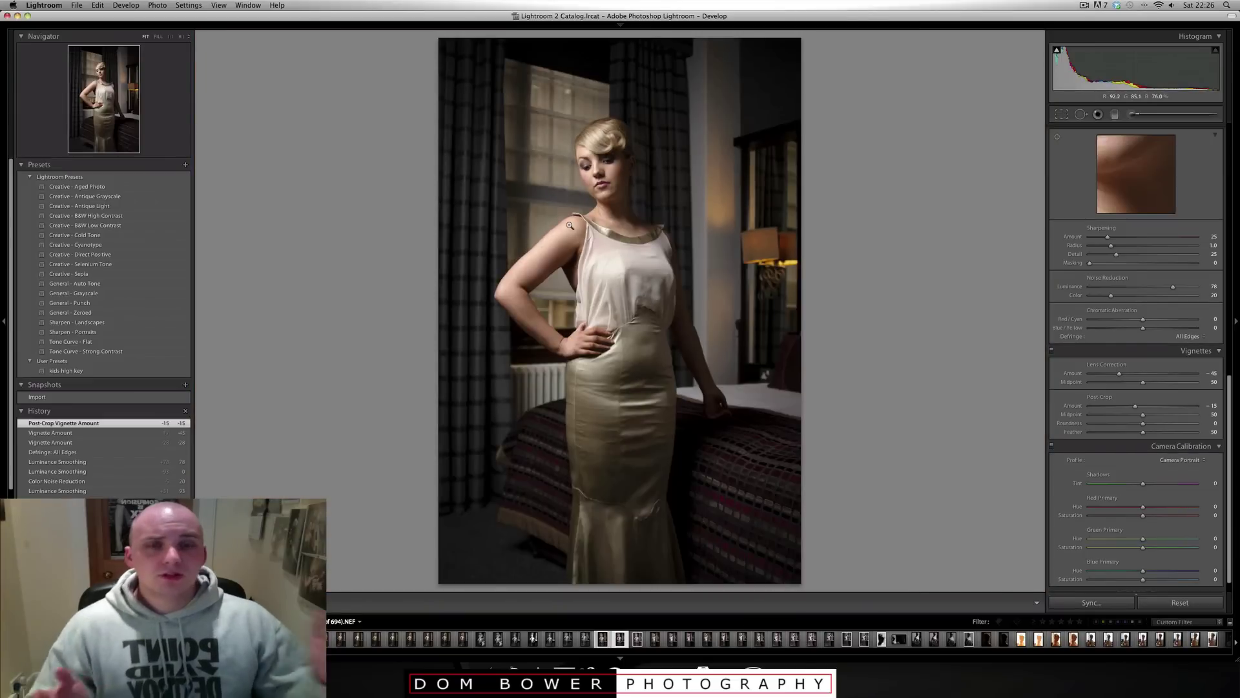